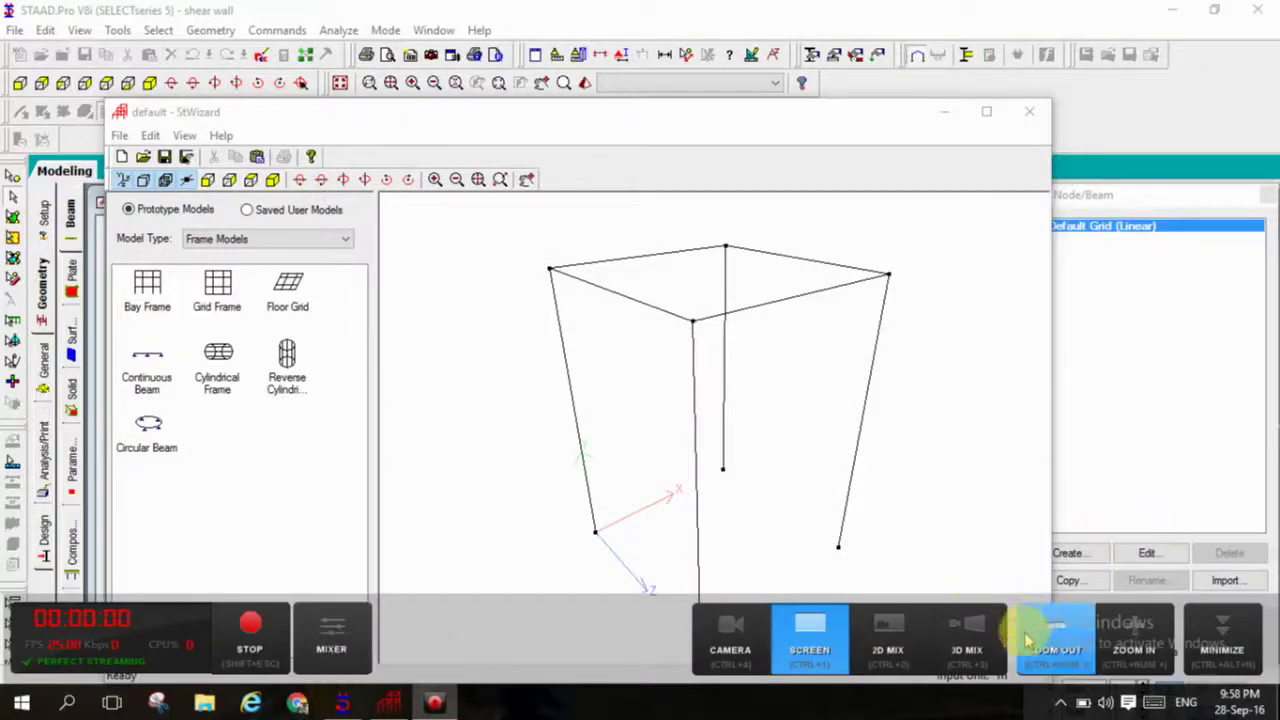
{"action": "left_click", "coordinate": [1222, 640]}
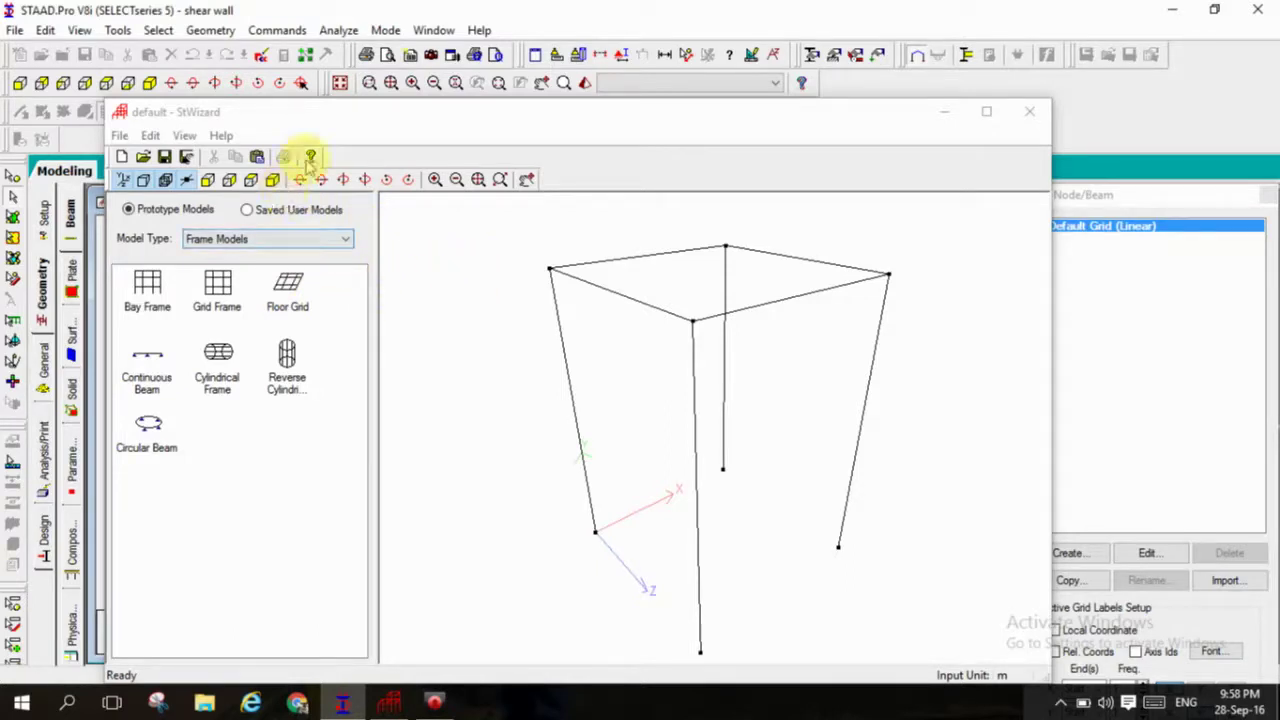
{"action": "left_click_drag", "start_coordinate": [425, 110], "coordinate": [455, 90]}
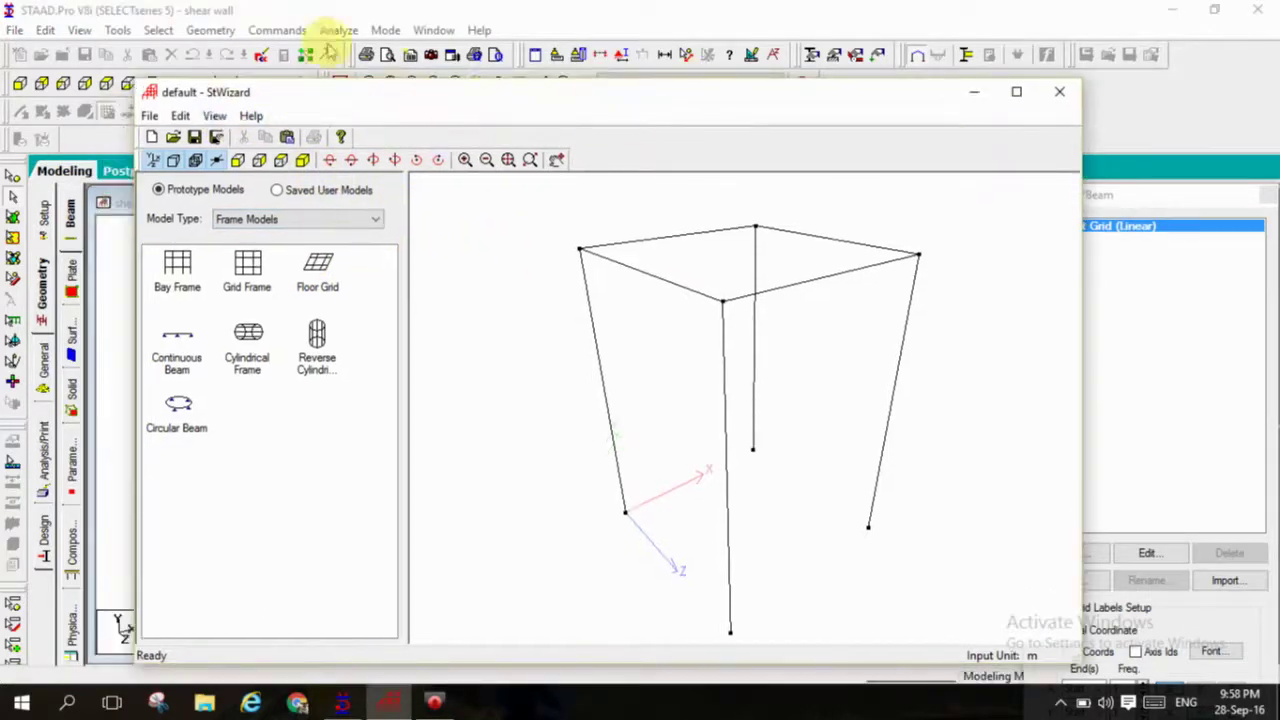
{"action": "left_click", "coordinate": [215, 31]}
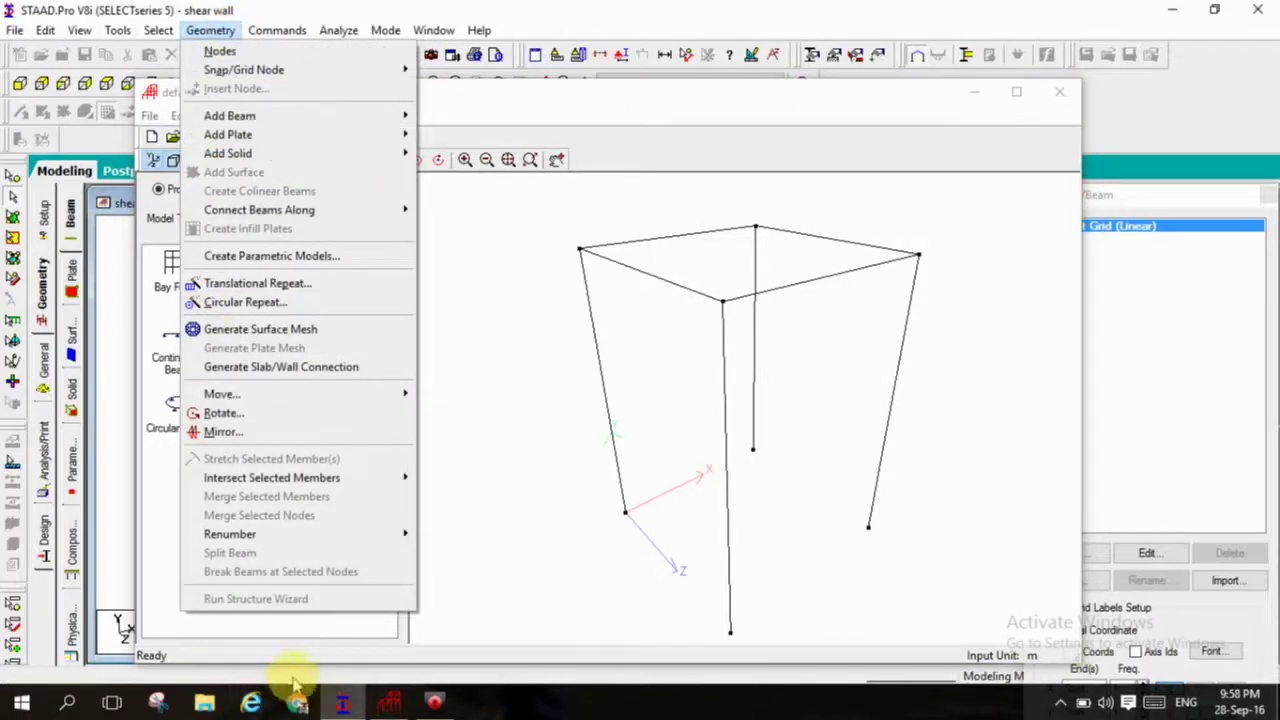
{"action": "left_click", "coordinate": [428, 580]}
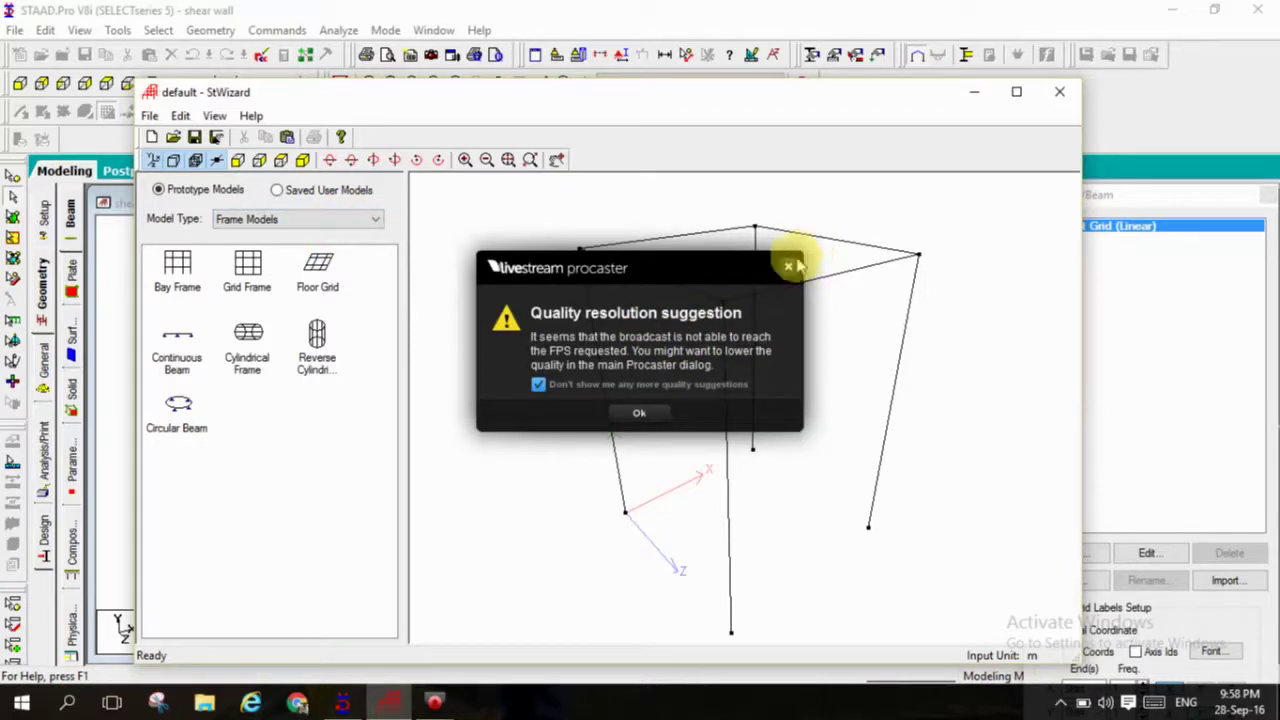
{"action": "left_click", "coordinate": [789, 266]}
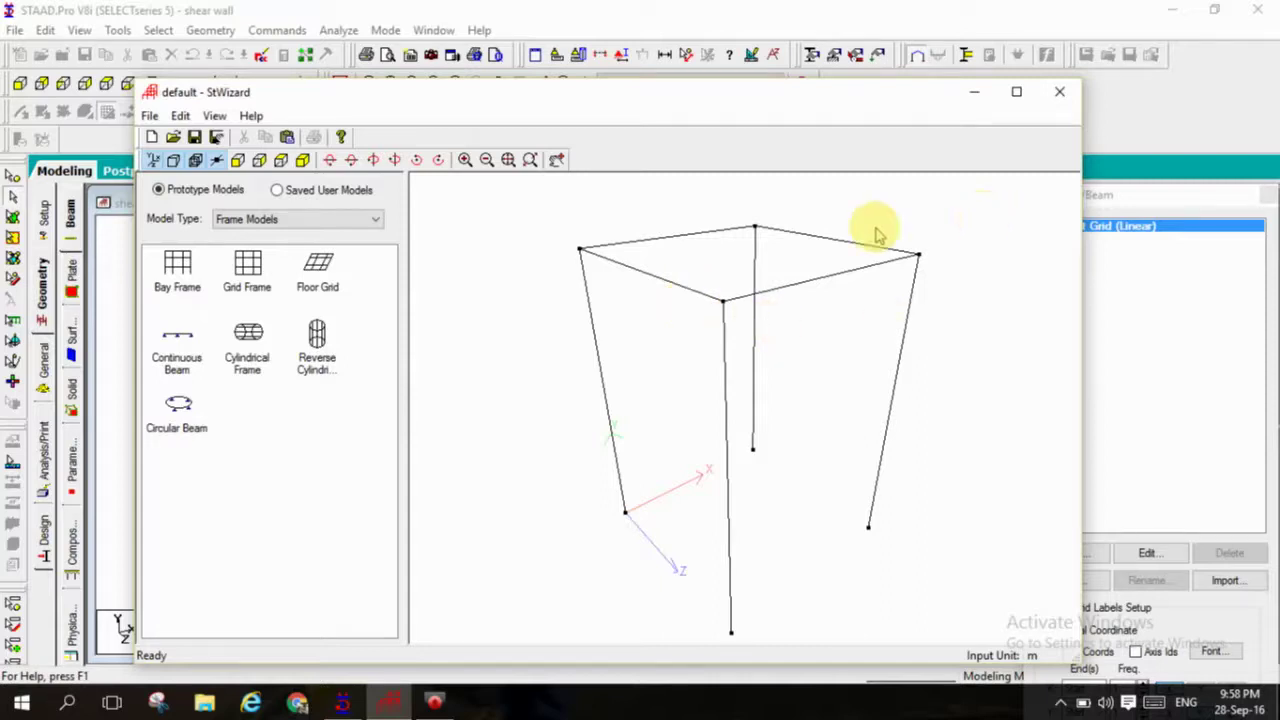
Step: Transfer the bay frame from the structure wizard into the shear wall model and close the snap grid
{"action": "left_click", "coordinate": [300, 156]}
{"action": "left_click", "coordinate": [708, 393]}
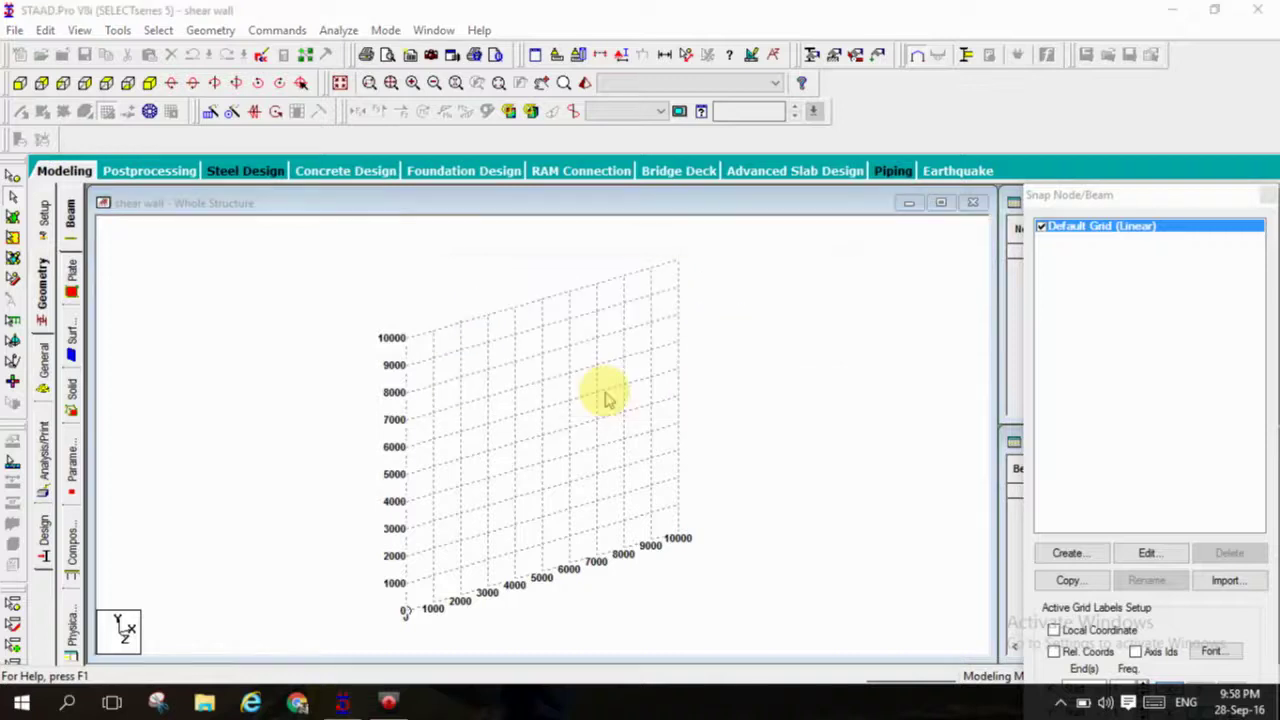
{"action": "left_click", "coordinate": [735, 275]}
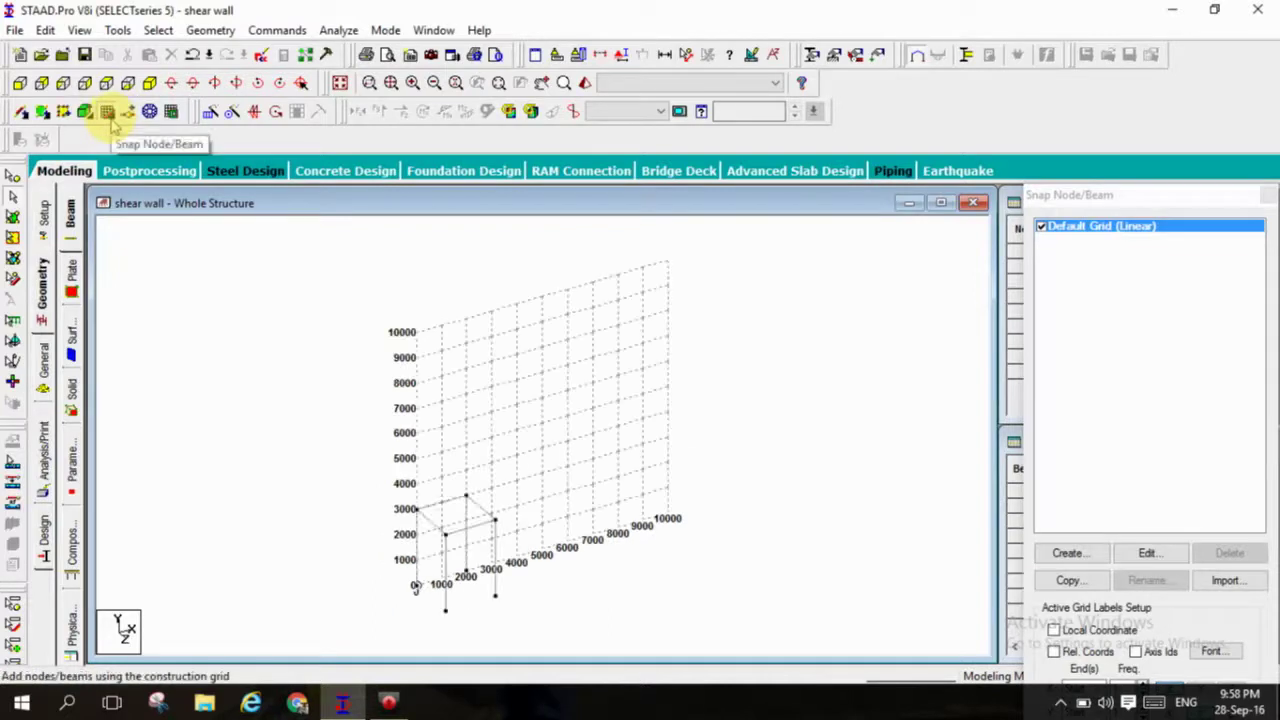
{"action": "left_click", "coordinate": [110, 116]}
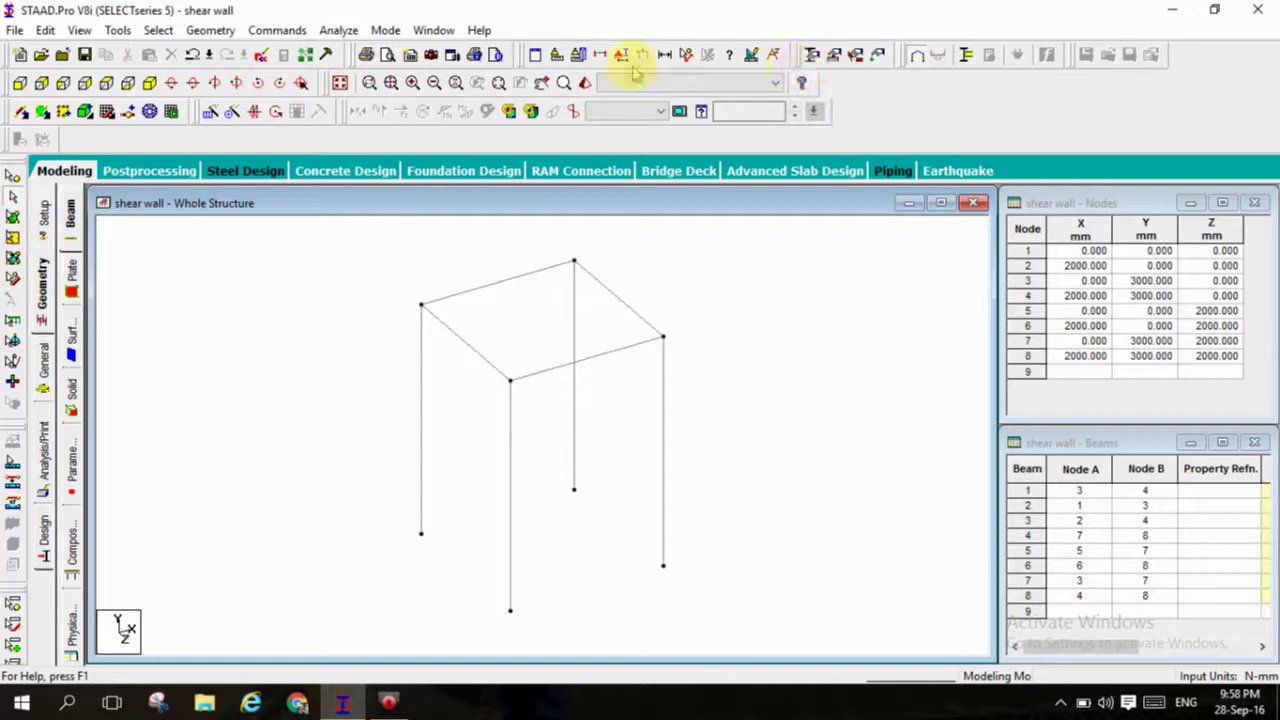
Step: Display the member dimensions for the whole view
{"action": "left_click", "coordinate": [664, 55]}
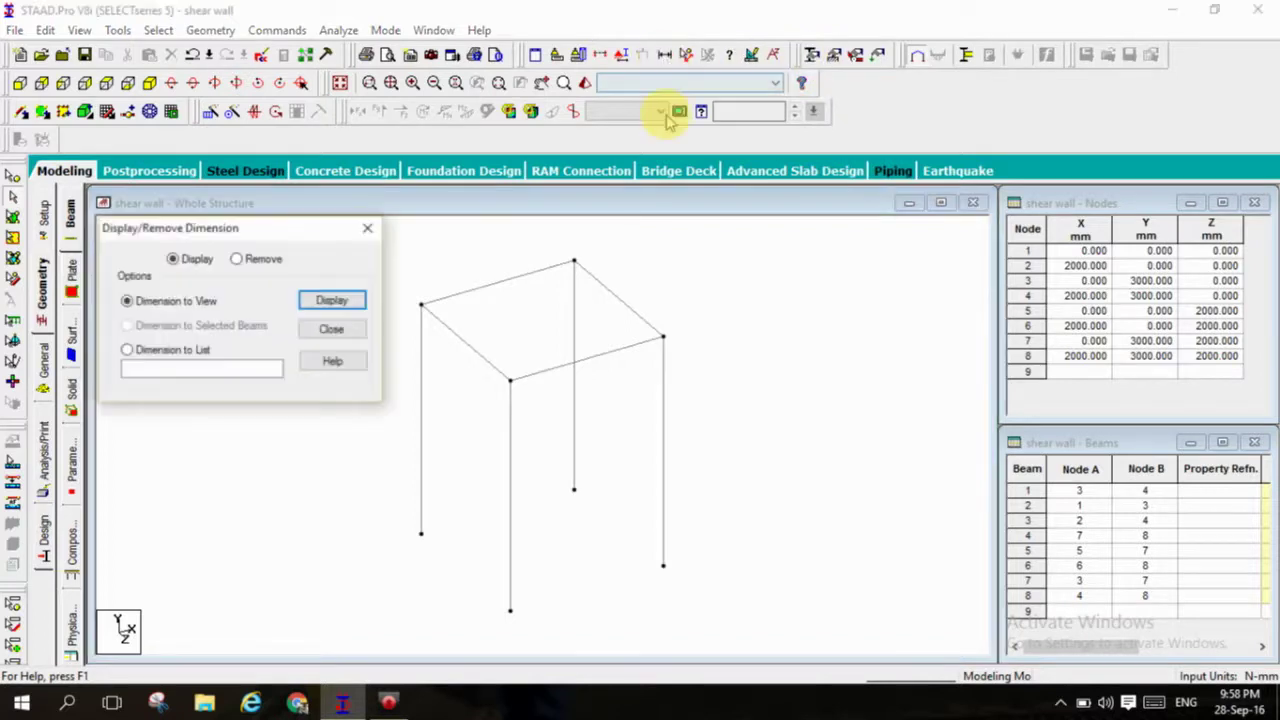
{"action": "left_click", "coordinate": [334, 303]}
{"action": "left_click", "coordinate": [334, 329]}
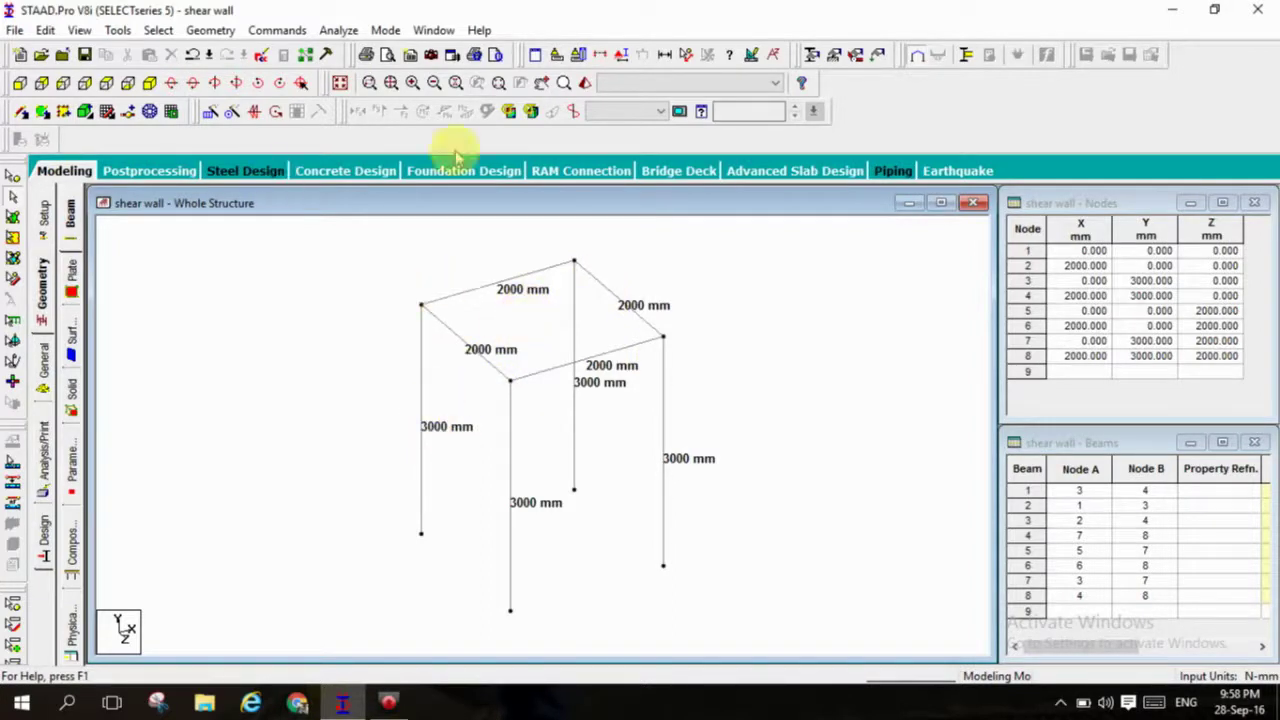
Step: Remove the member dimensions from the whole view
{"action": "left_click", "coordinate": [665, 55]}
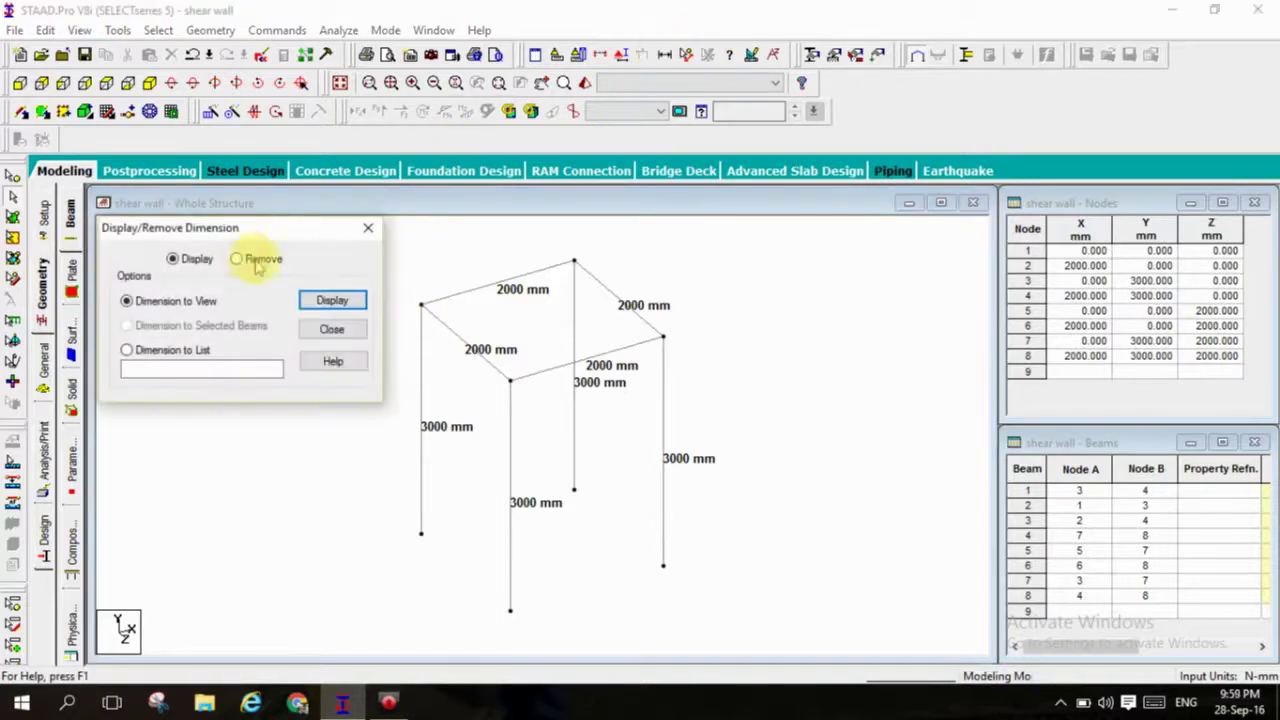
{"action": "left_click", "coordinate": [331, 301]}
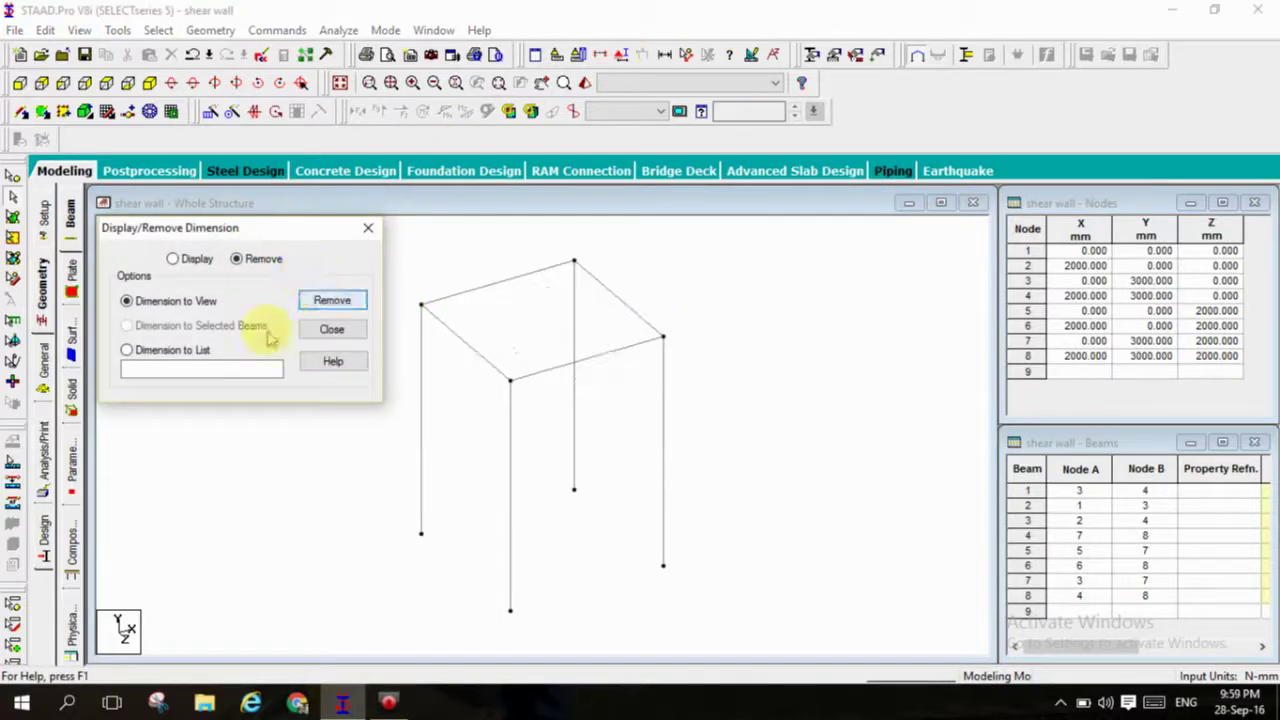
{"action": "left_click", "coordinate": [330, 331]}
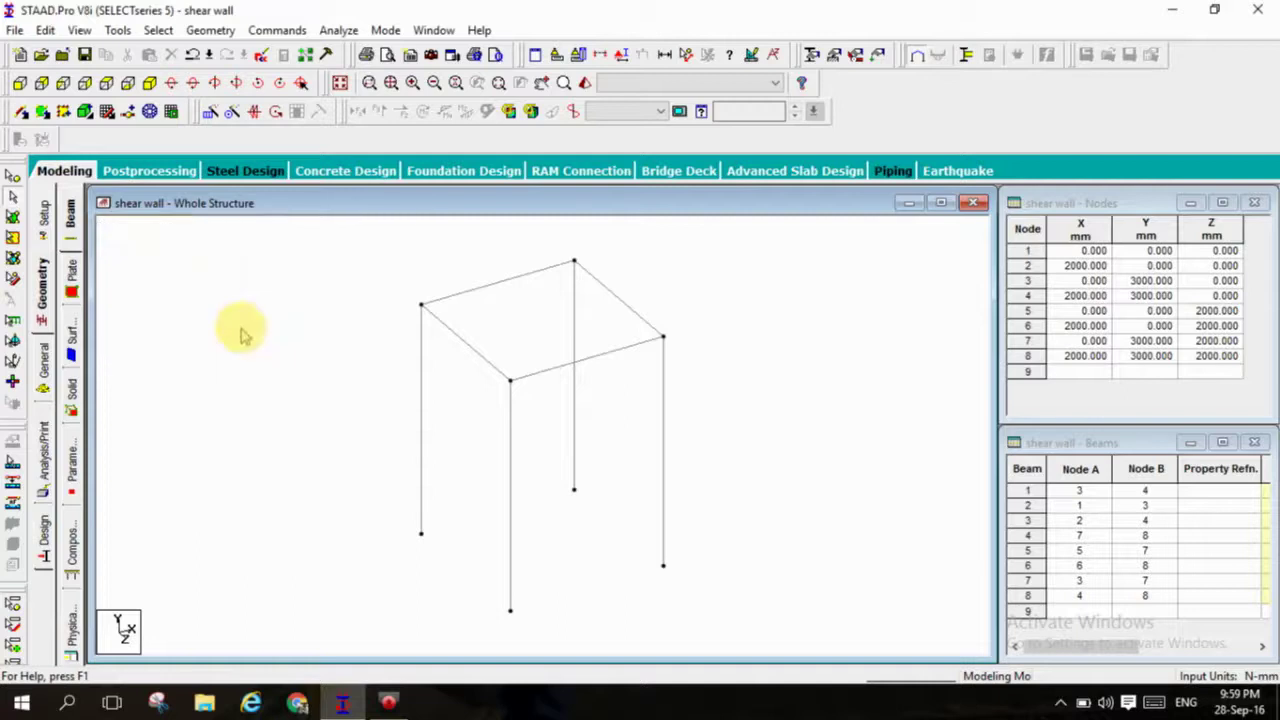
Step: Add a four-node surface over the frame's X = 0 face, using its two top and two base corner nodes
{"action": "left_click", "coordinate": [62, 111]}
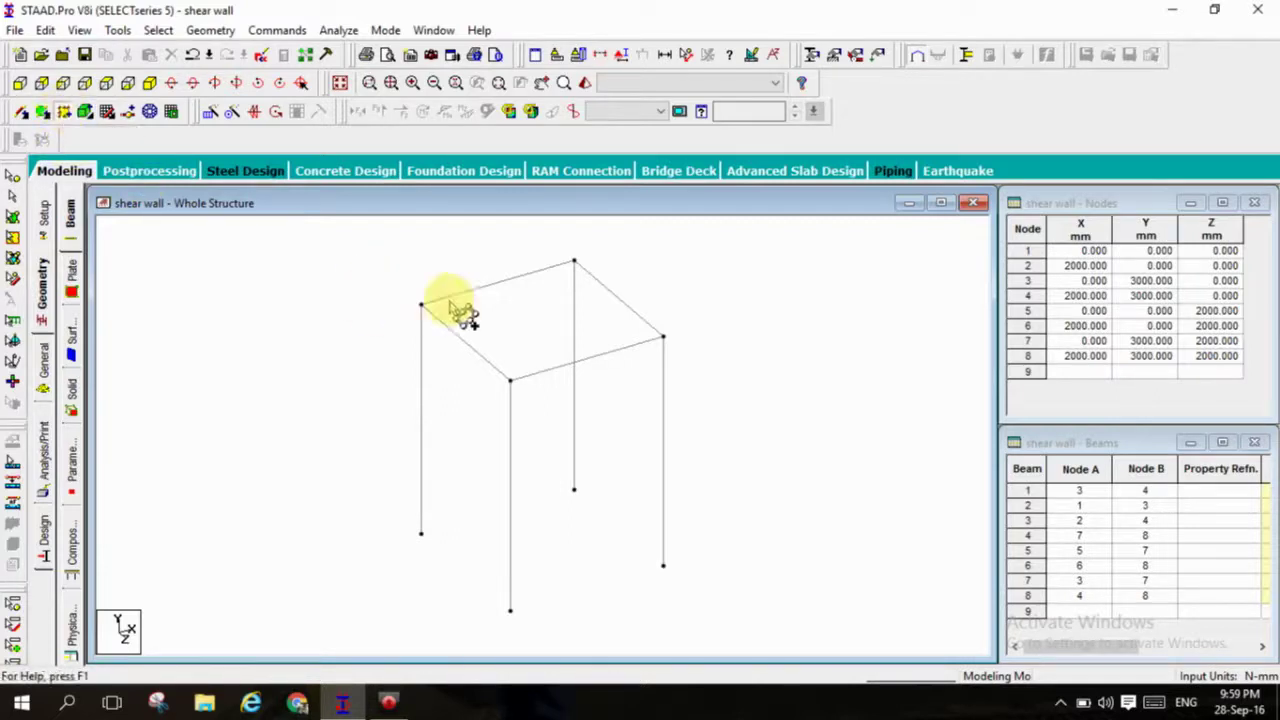
{"action": "left_click", "coordinate": [421, 305]}
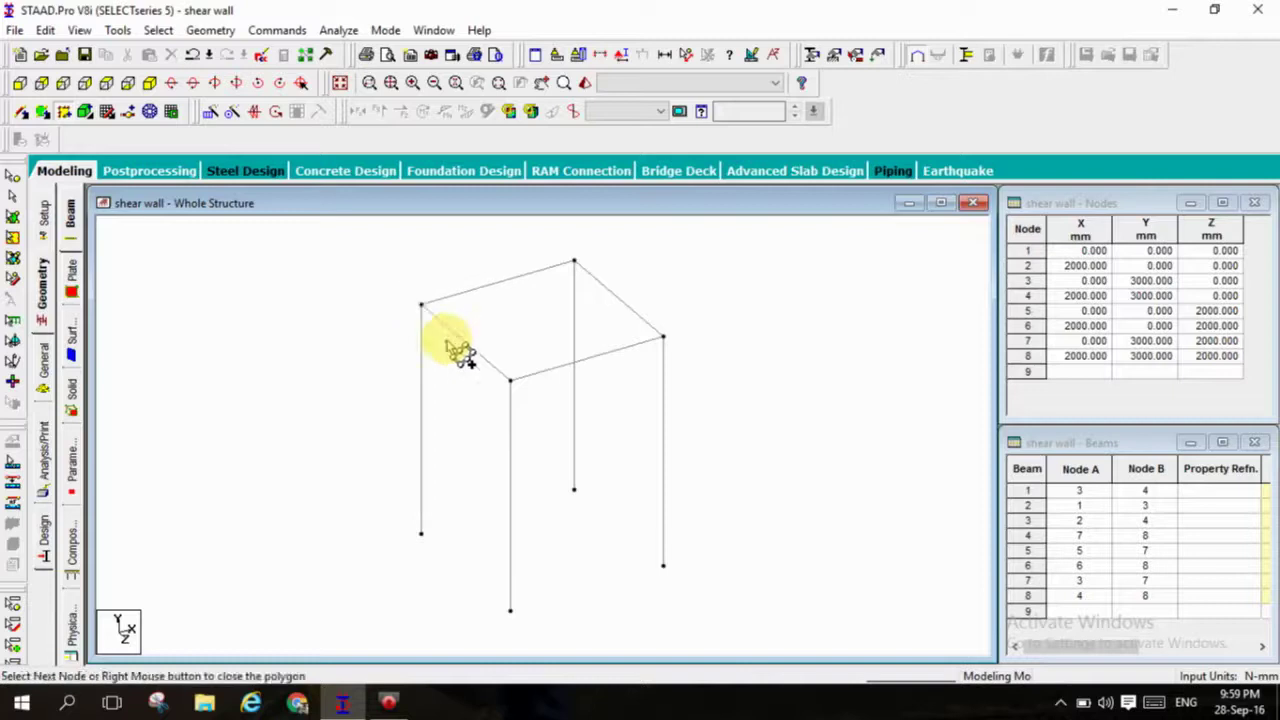
{"action": "left_click", "coordinate": [510, 382]}
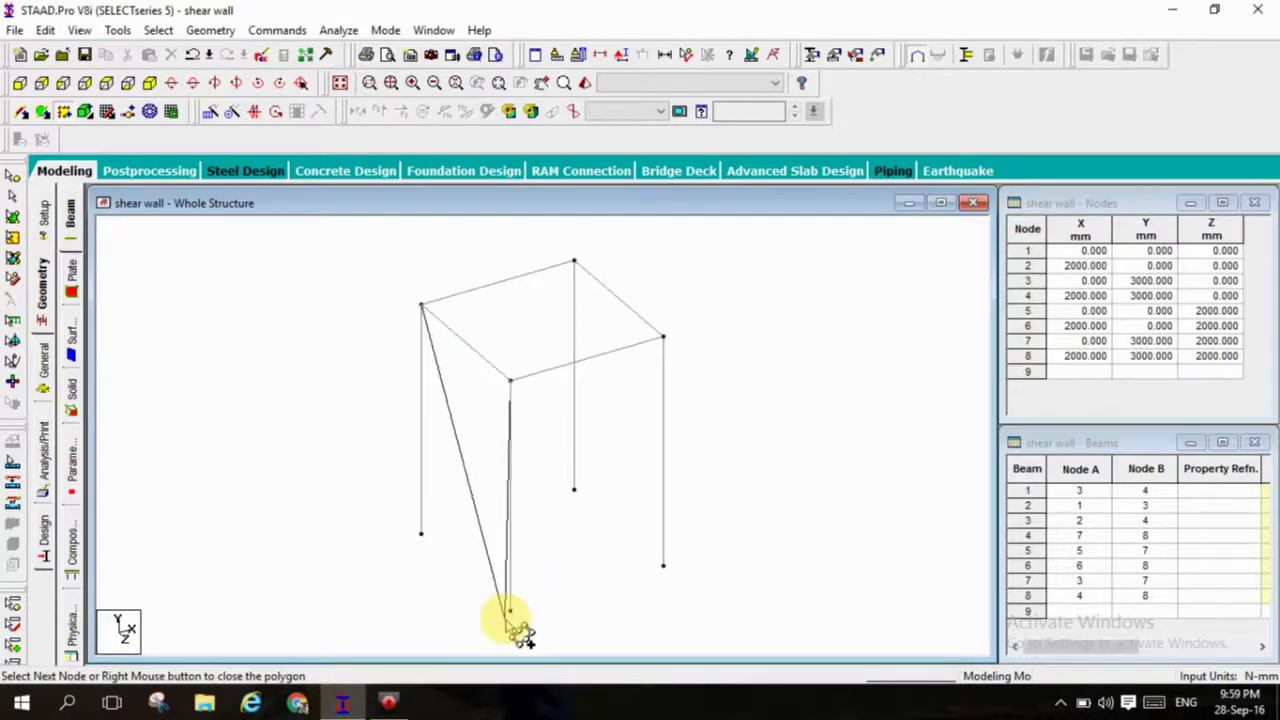
{"action": "left_click", "coordinate": [510, 609]}
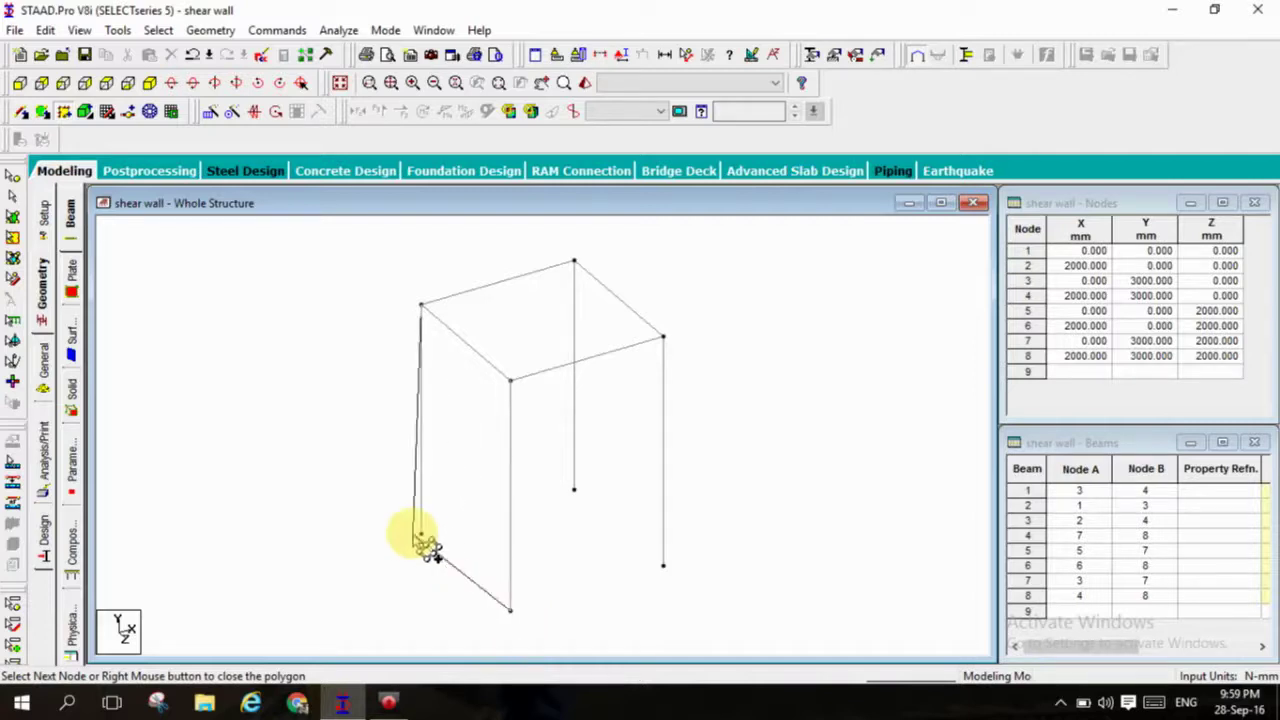
{"action": "left_click", "coordinate": [420, 535]}
{"action": "left_click", "coordinate": [421, 306]}
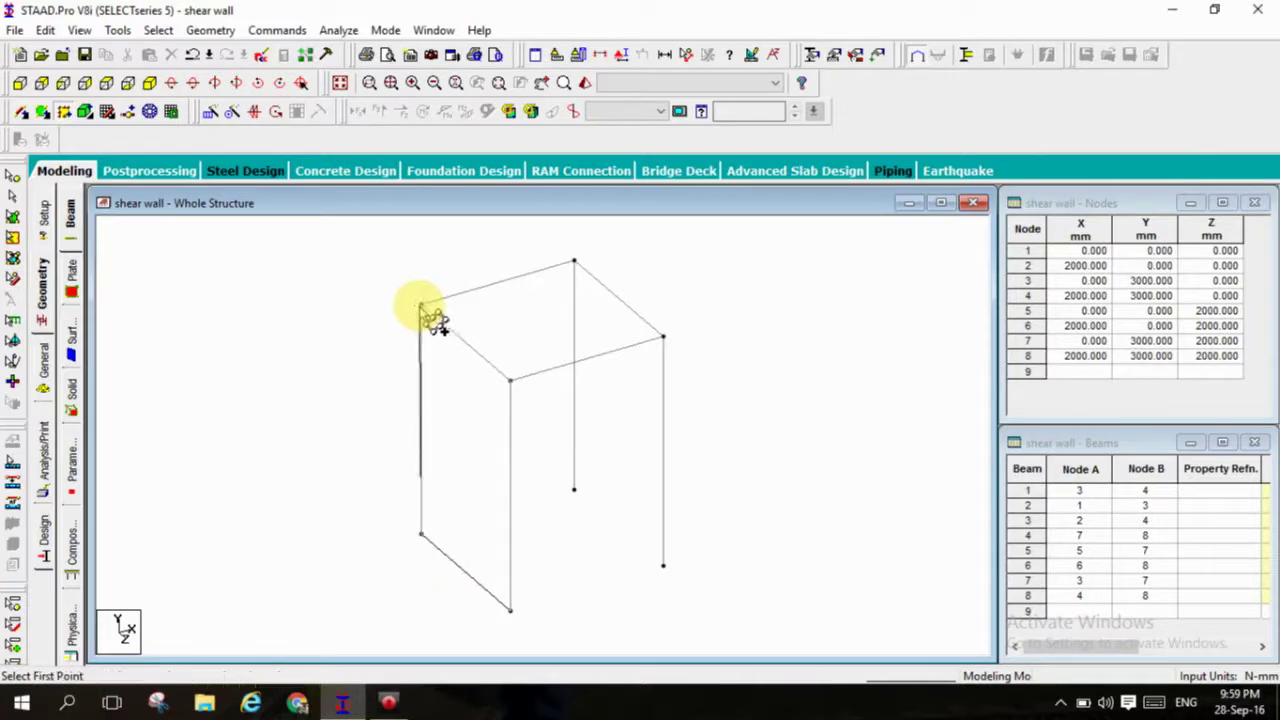
Step: Add a second four-node surface over the frame's back face at Z = 0
{"action": "left_click", "coordinate": [576, 264]}
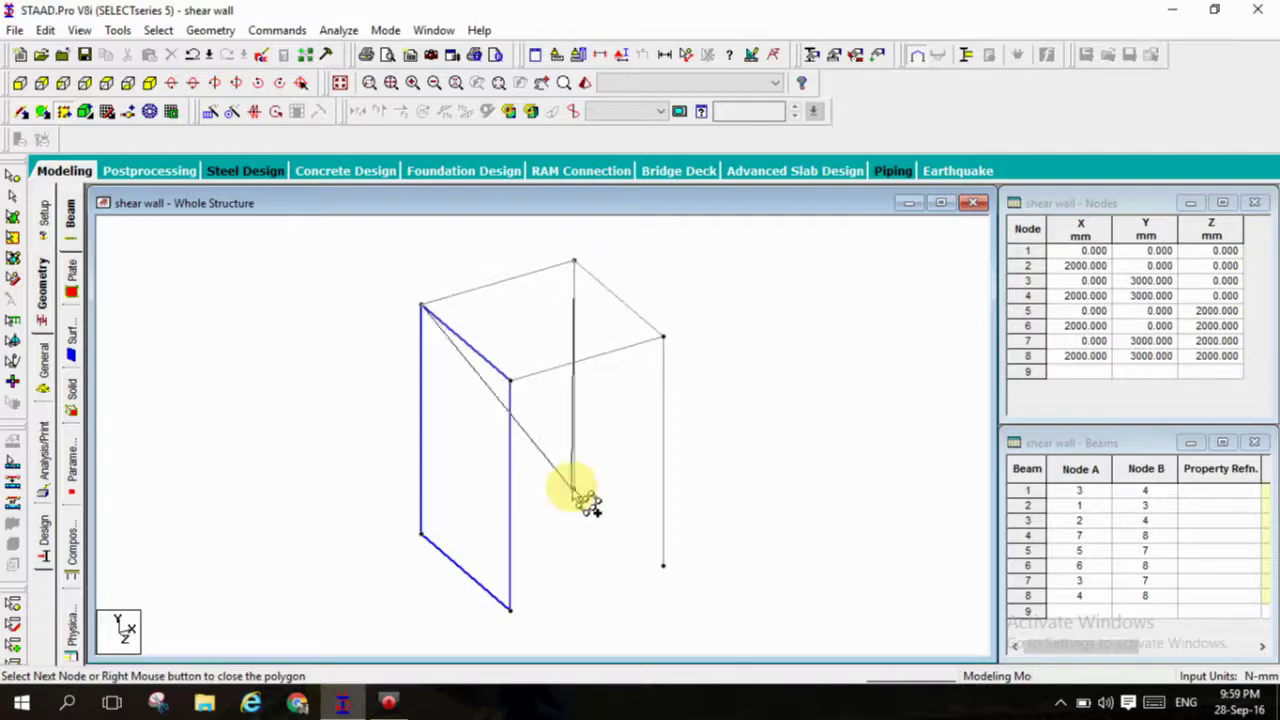
{"action": "left_click", "coordinate": [575, 491]}
{"action": "left_click", "coordinate": [423, 535]}
{"action": "left_click", "coordinate": [423, 308]}
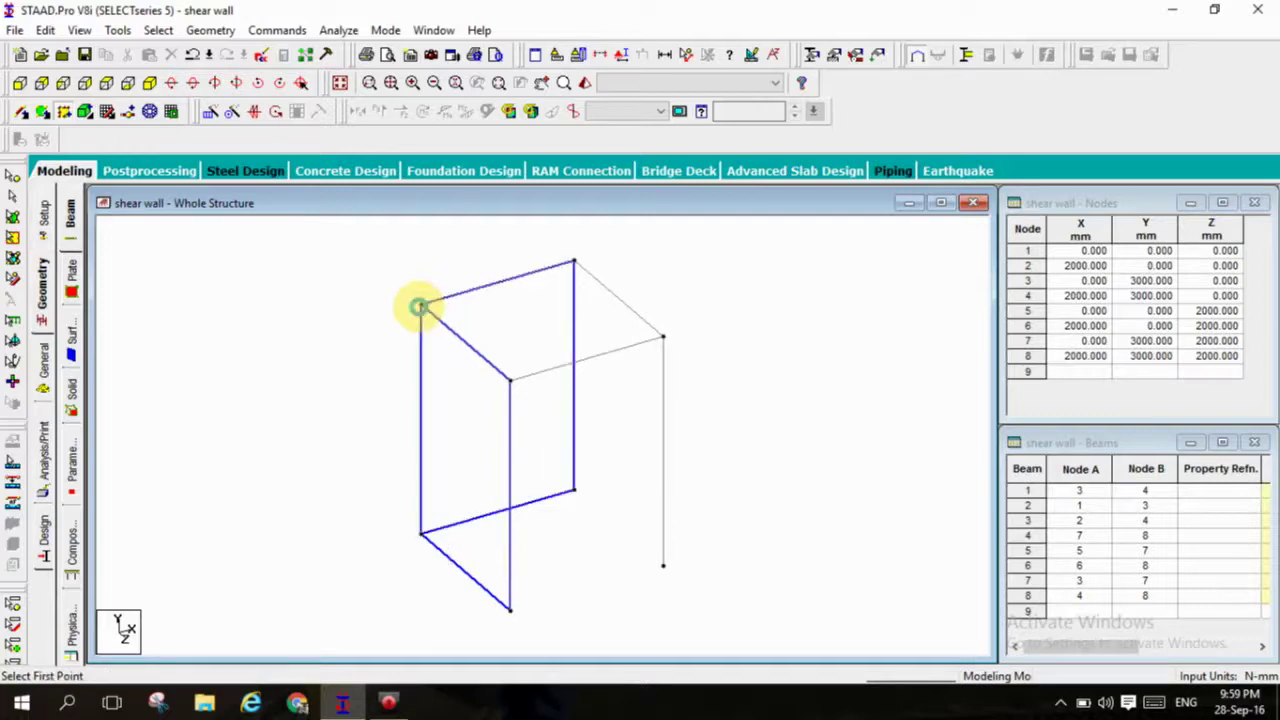
Step: Add a third four-node surface over the frame's X = 2000 mm face, leaving the front face open
{"action": "left_click", "coordinate": [575, 264]}
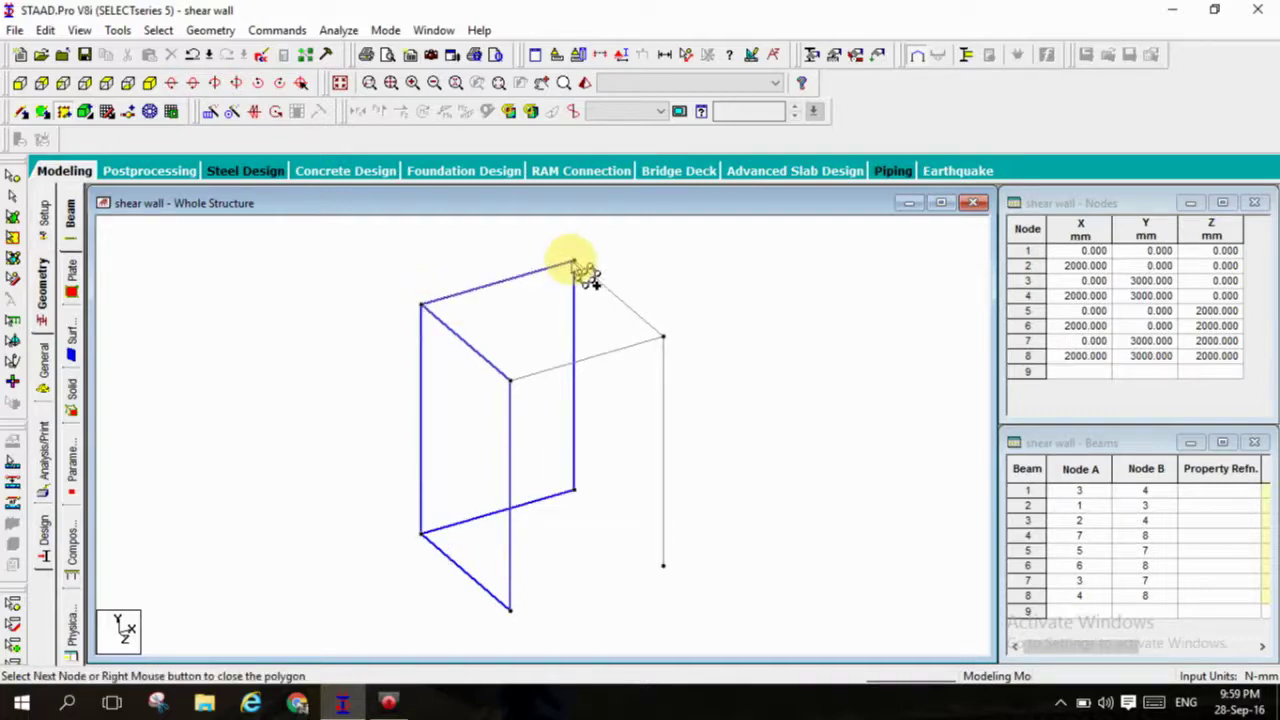
{"action": "left_click", "coordinate": [574, 489]}
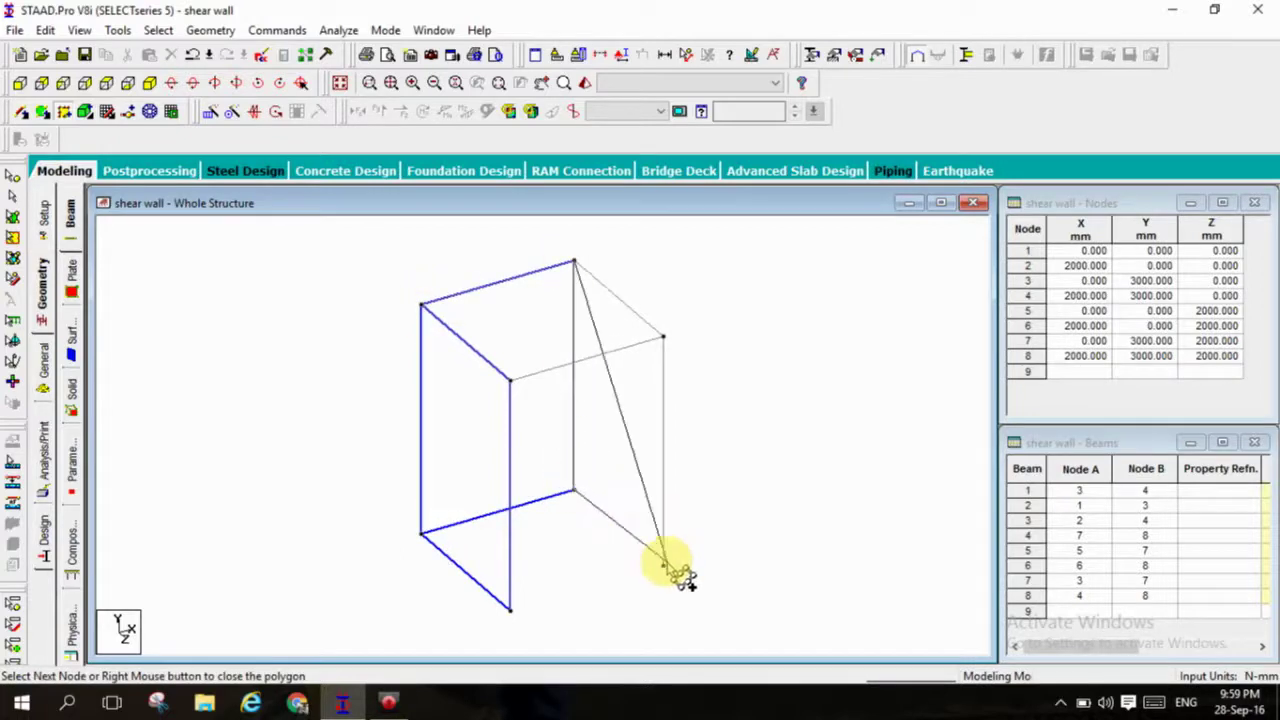
{"action": "left_click", "coordinate": [663, 565]}
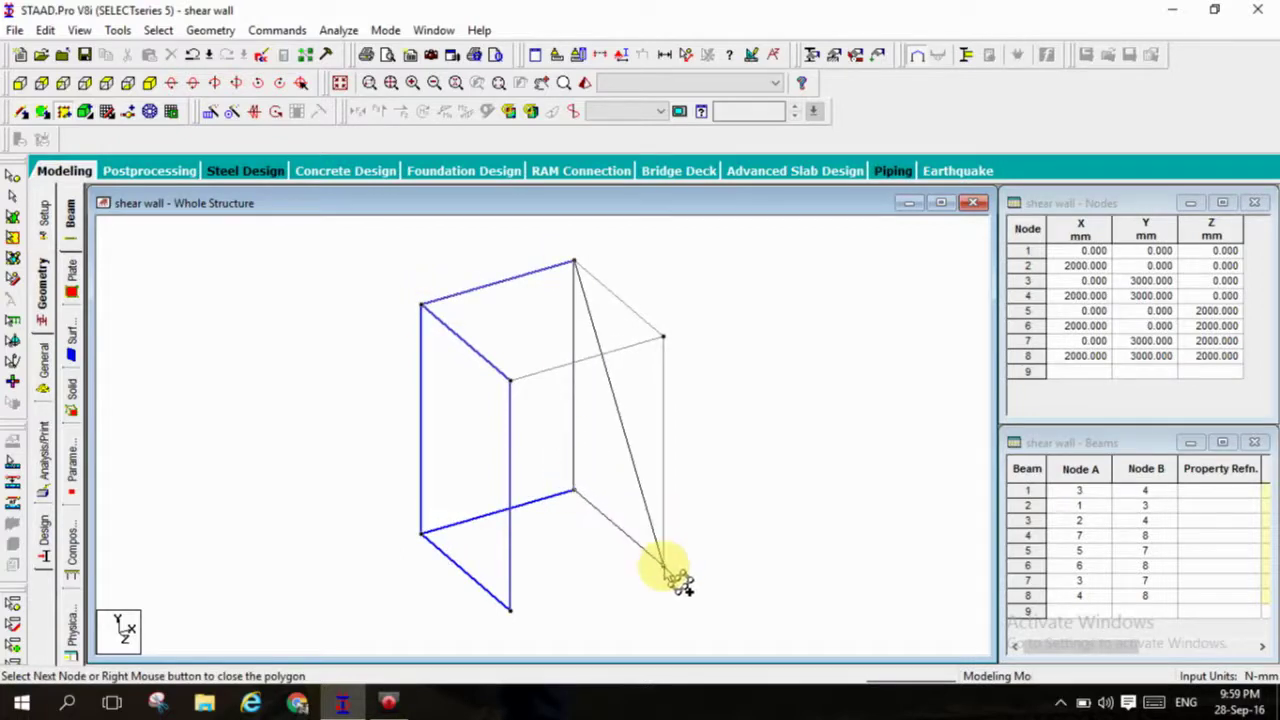
{"action": "left_click", "coordinate": [663, 338]}
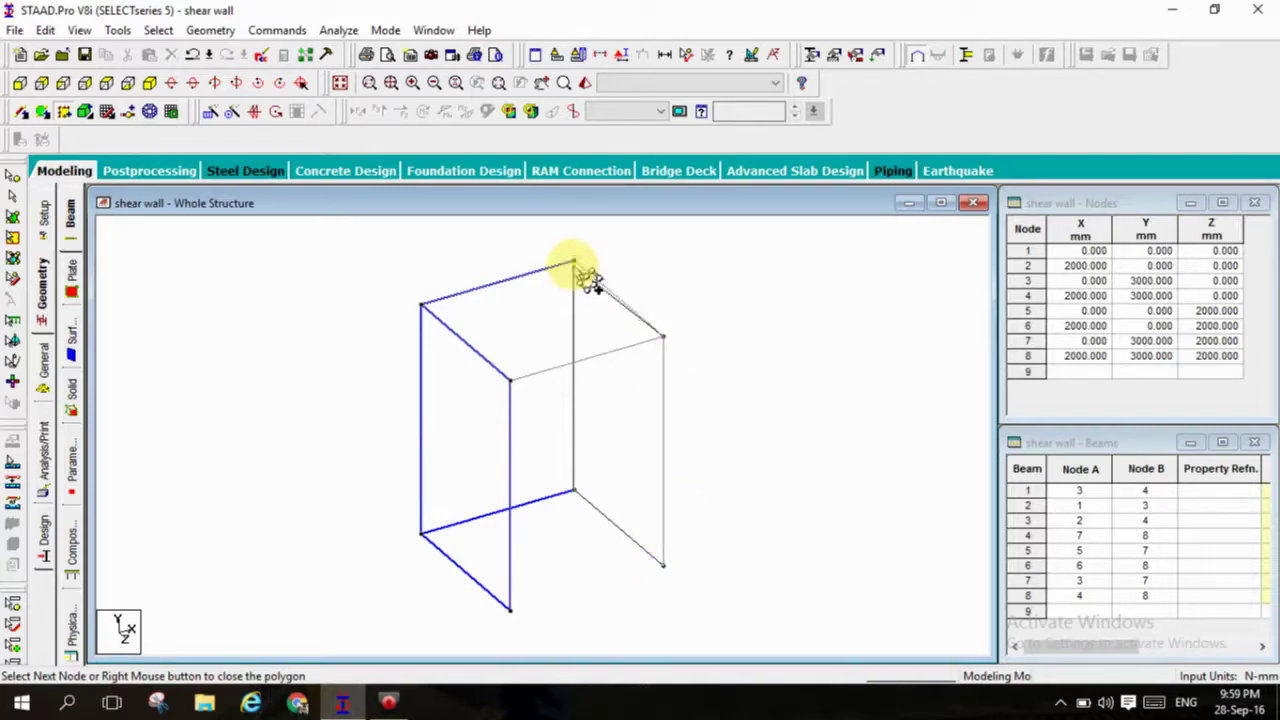
{"action": "left_click", "coordinate": [575, 263]}
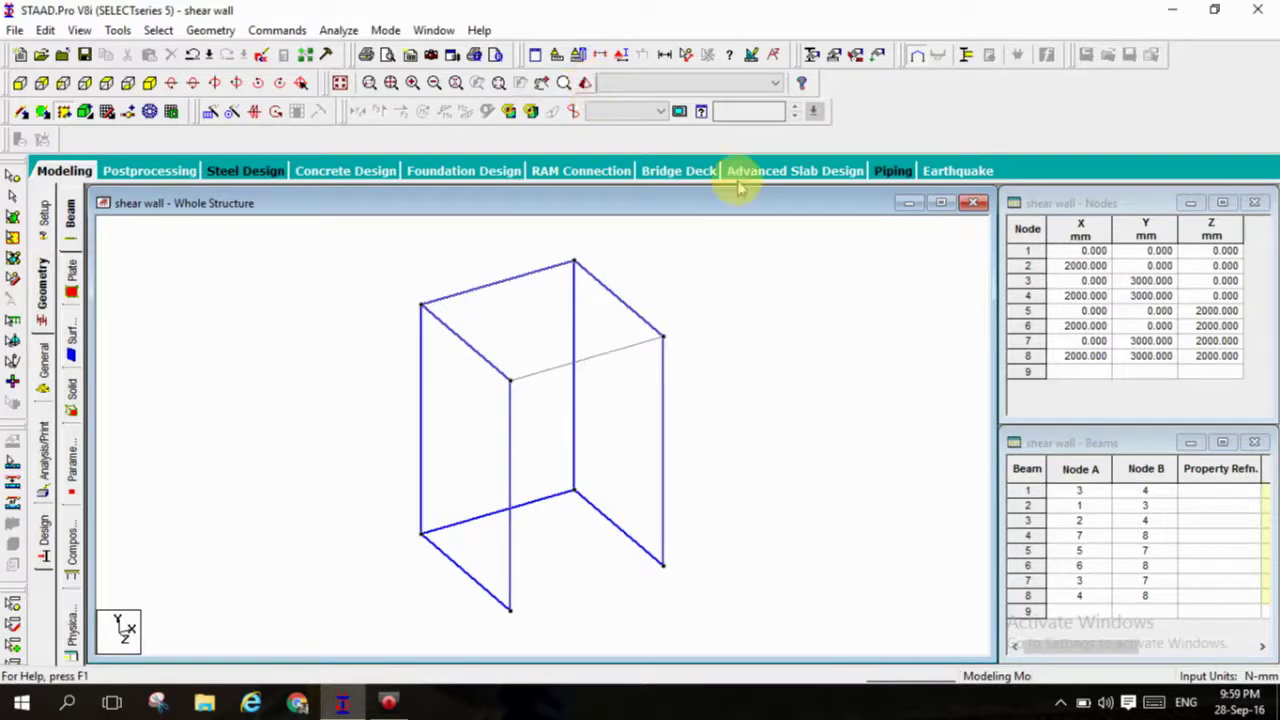
Step: Inspect the wall surfaces in a 3D rendered view and close that view
{"action": "mouse_move", "coordinate": [749, 391]}
{"action": "left_mouse_down"}
{"action": "mouse_move", "coordinate": [648, 385]}
{"action": "mouse_move", "coordinate": [765, 385]}
{"action": "left_mouse_up"}
{"action": "left_click", "coordinate": [891, 314]}
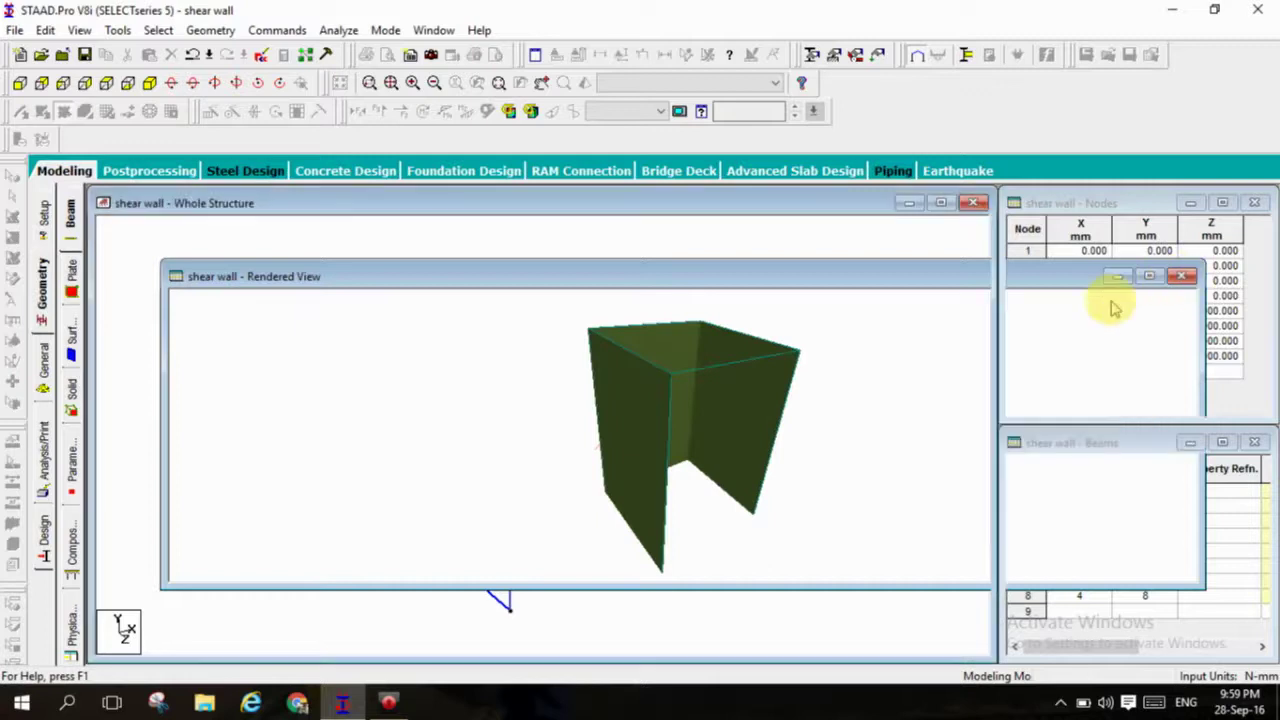
{"action": "left_click", "coordinate": [1181, 276]}
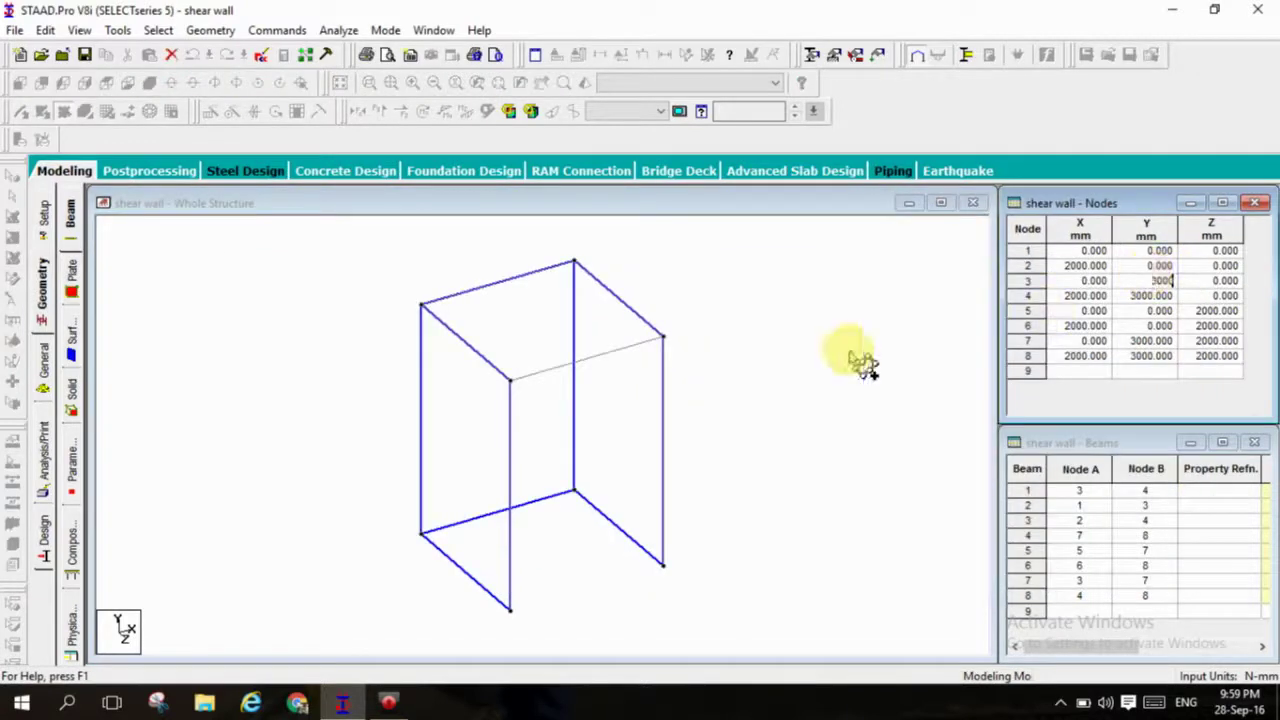
Step: Define a rectangular concrete member section with YD 250 mm and ZD 250 mm
{"action": "left_click", "coordinate": [44, 388]}
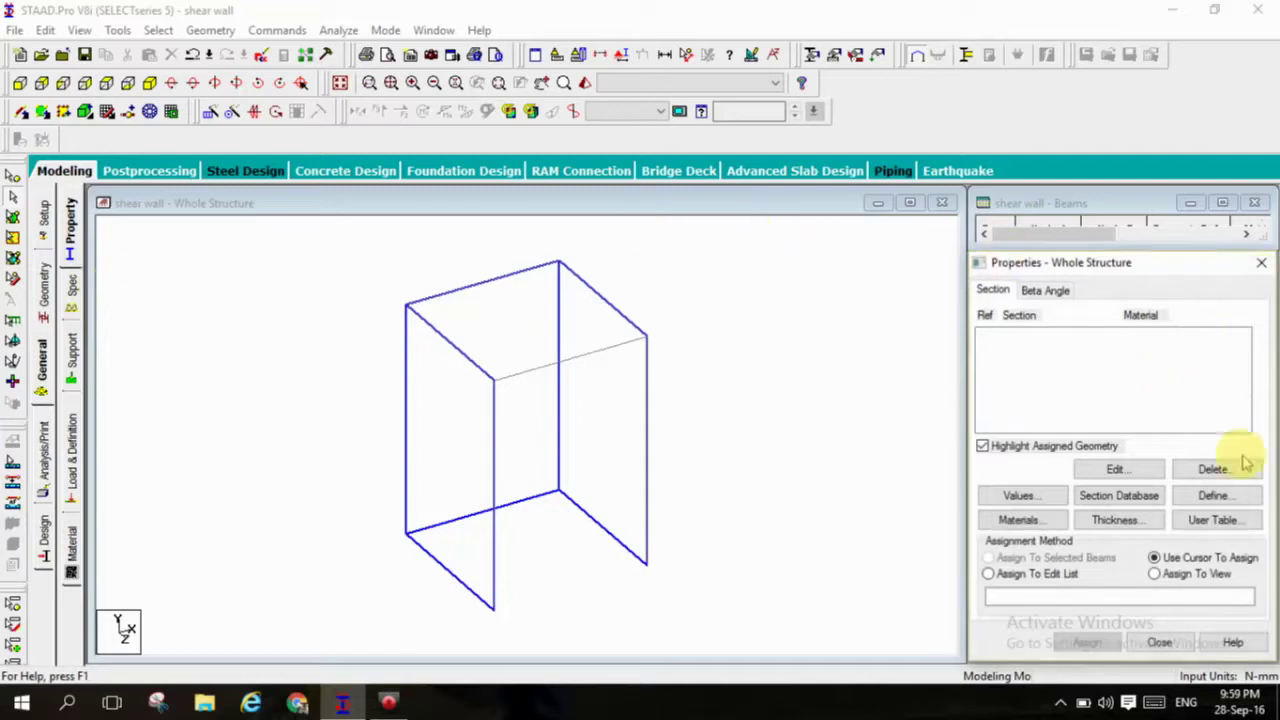
{"action": "left_click", "coordinate": [1218, 502]}
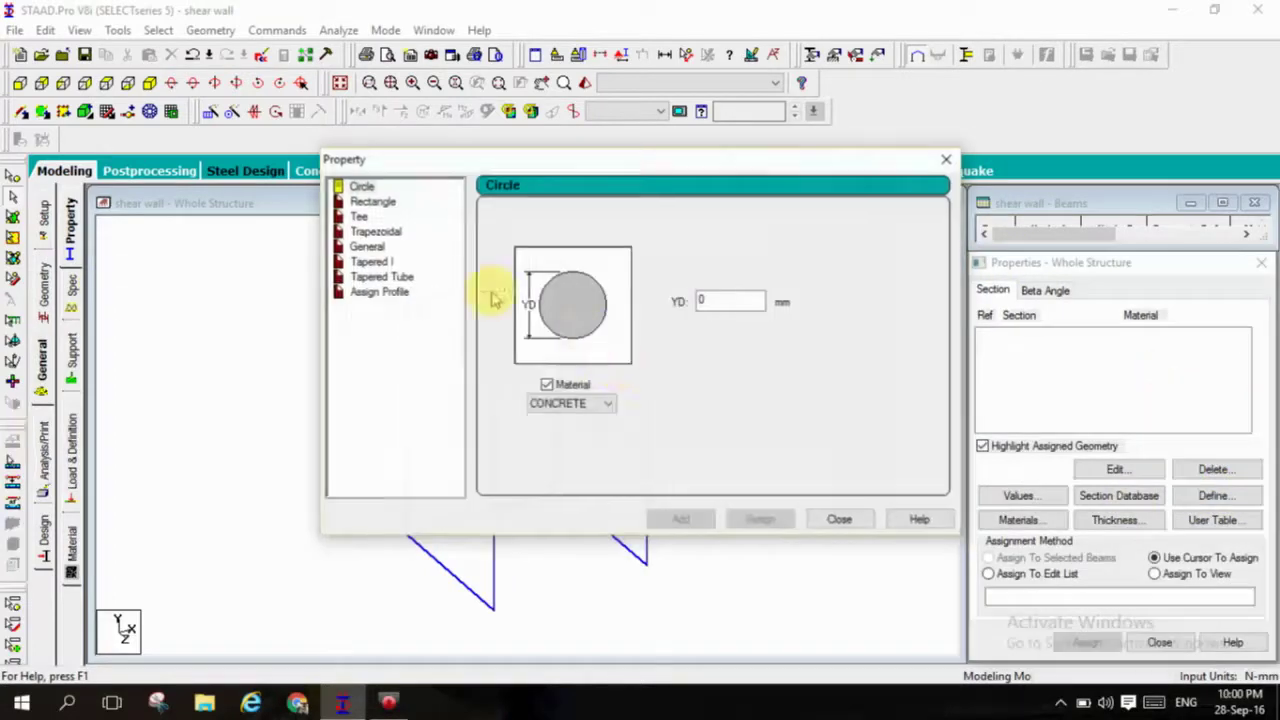
{"action": "left_click", "coordinate": [392, 202]}
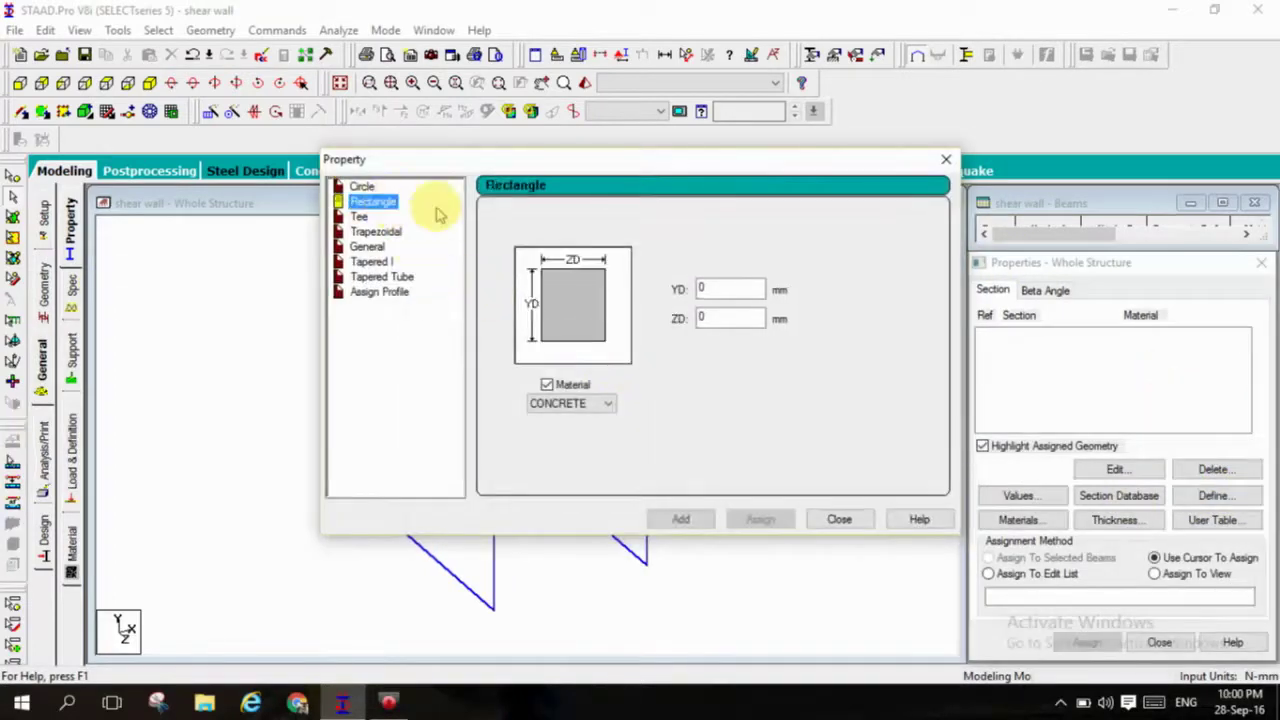
{"action": "left_click", "coordinate": [724, 287]}
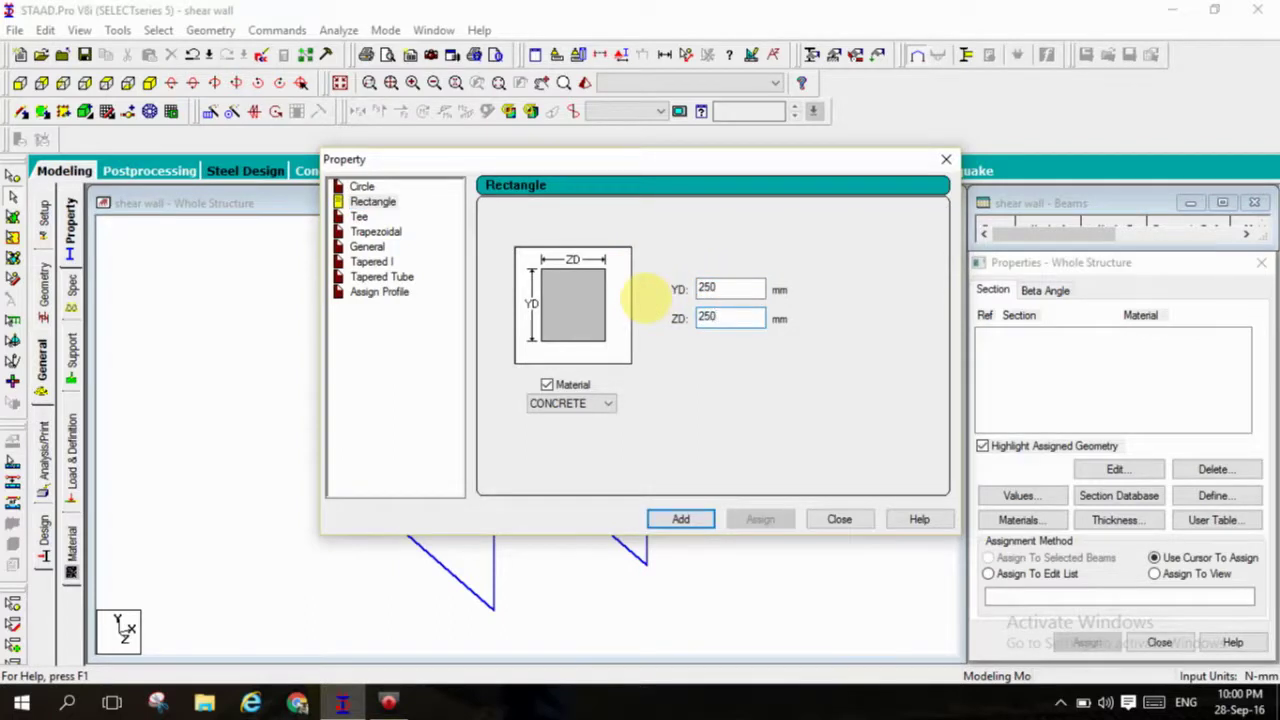
{"action": "left_click", "coordinate": [682, 519]}
{"action": "left_click", "coordinate": [830, 519]}
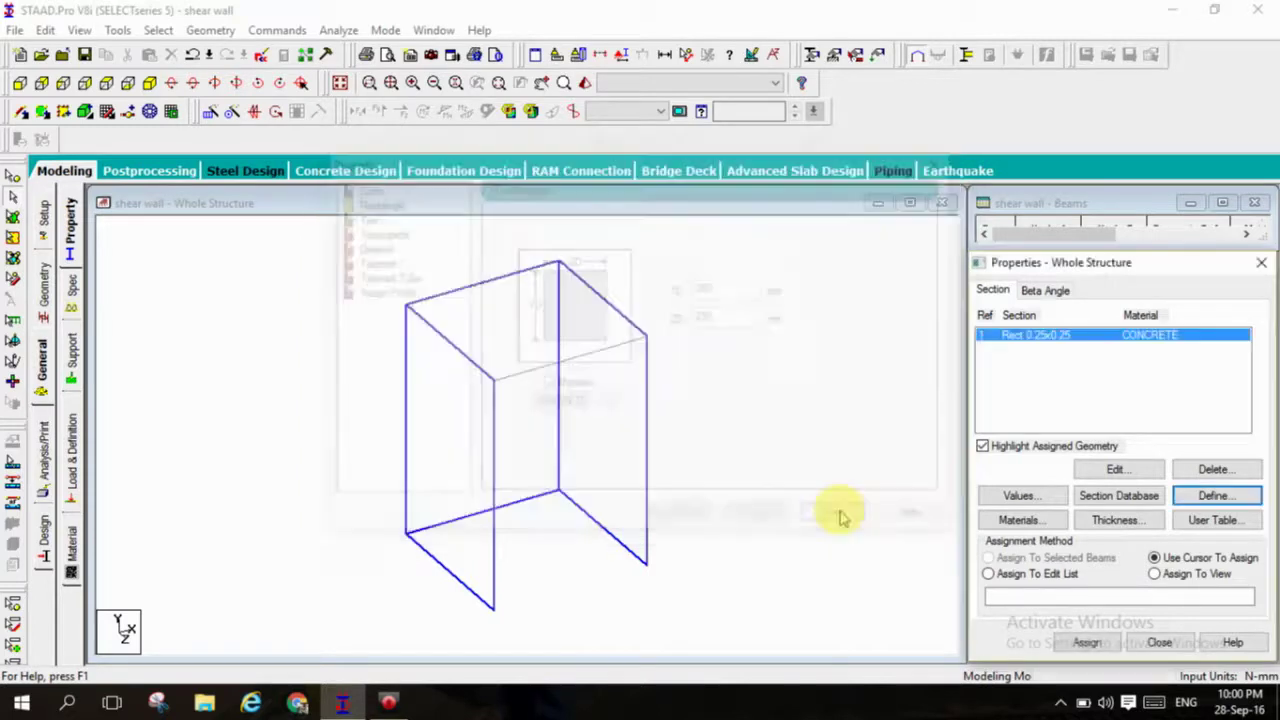
Step: Assign the Rect 0.25x0.25 concrete section to all members with the Assign To View method
{"action": "left_click", "coordinate": [1156, 574]}
{"action": "left_click", "coordinate": [1088, 643]}
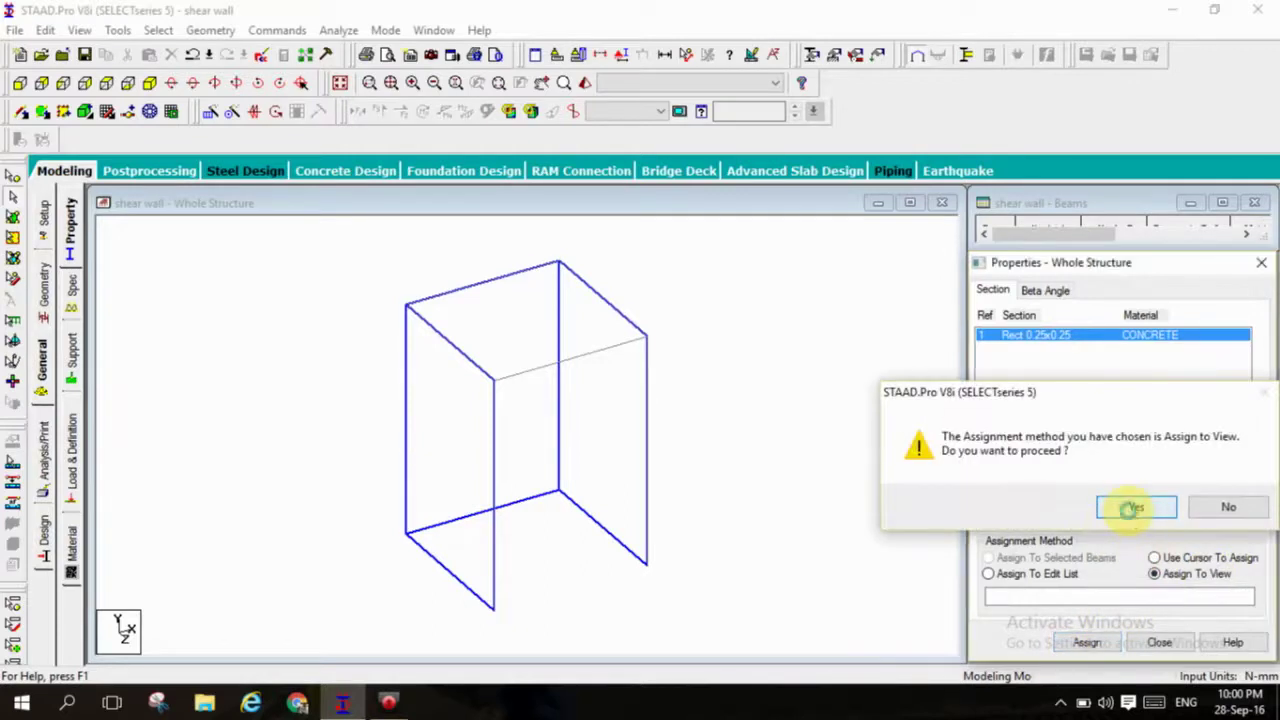
{"action": "left_click", "coordinate": [1131, 507]}
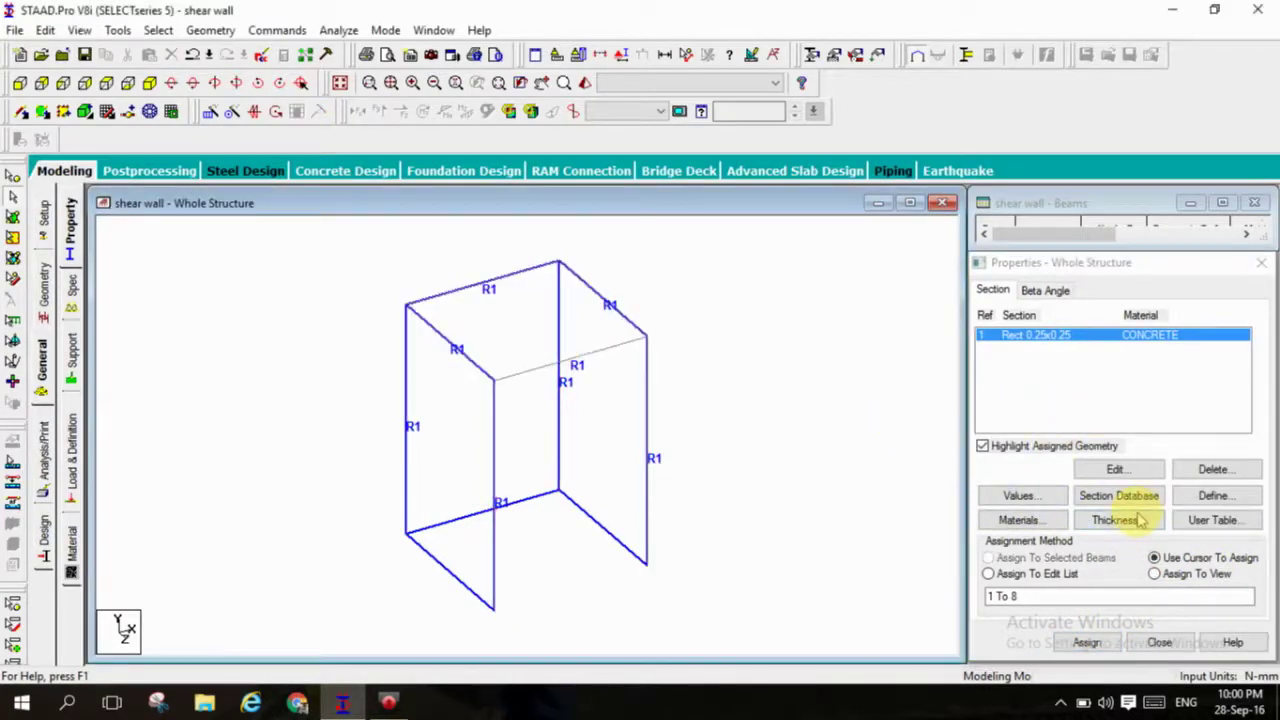
Step: Define a concrete surface thickness property of 200 mm for the walls
{"action": "left_click", "coordinate": [1130, 521]}
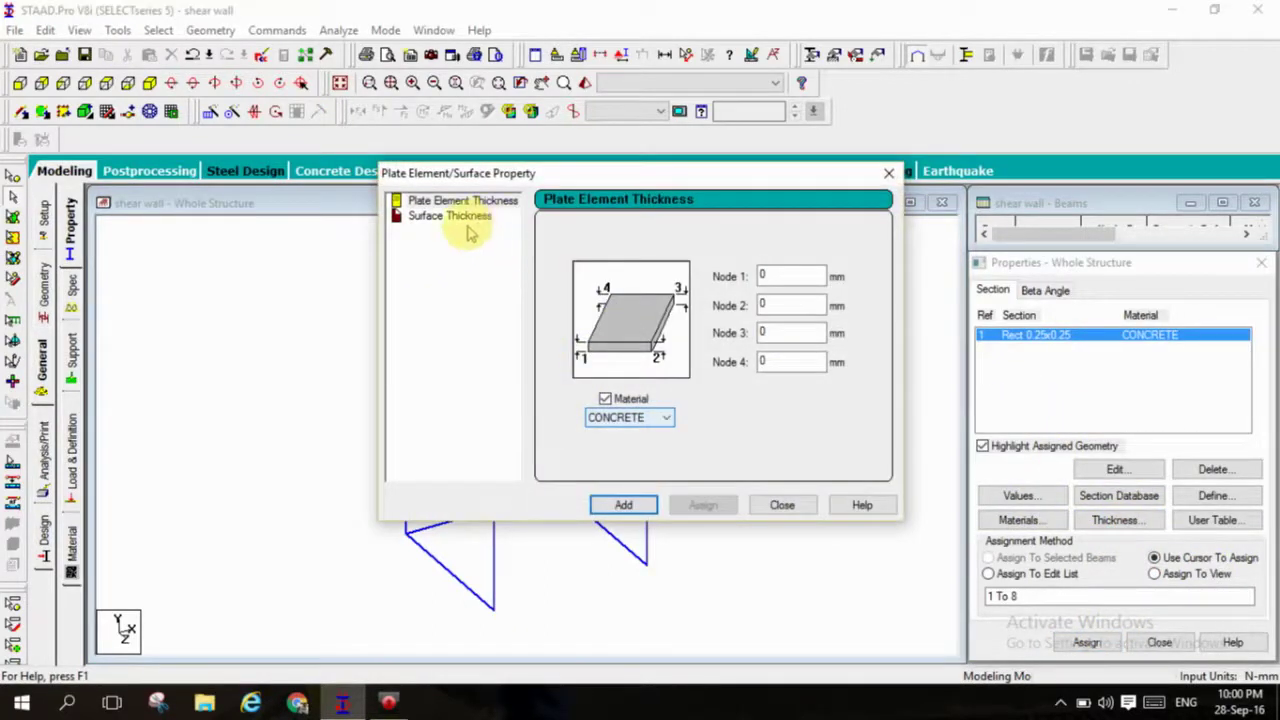
{"action": "left_click", "coordinate": [468, 218]}
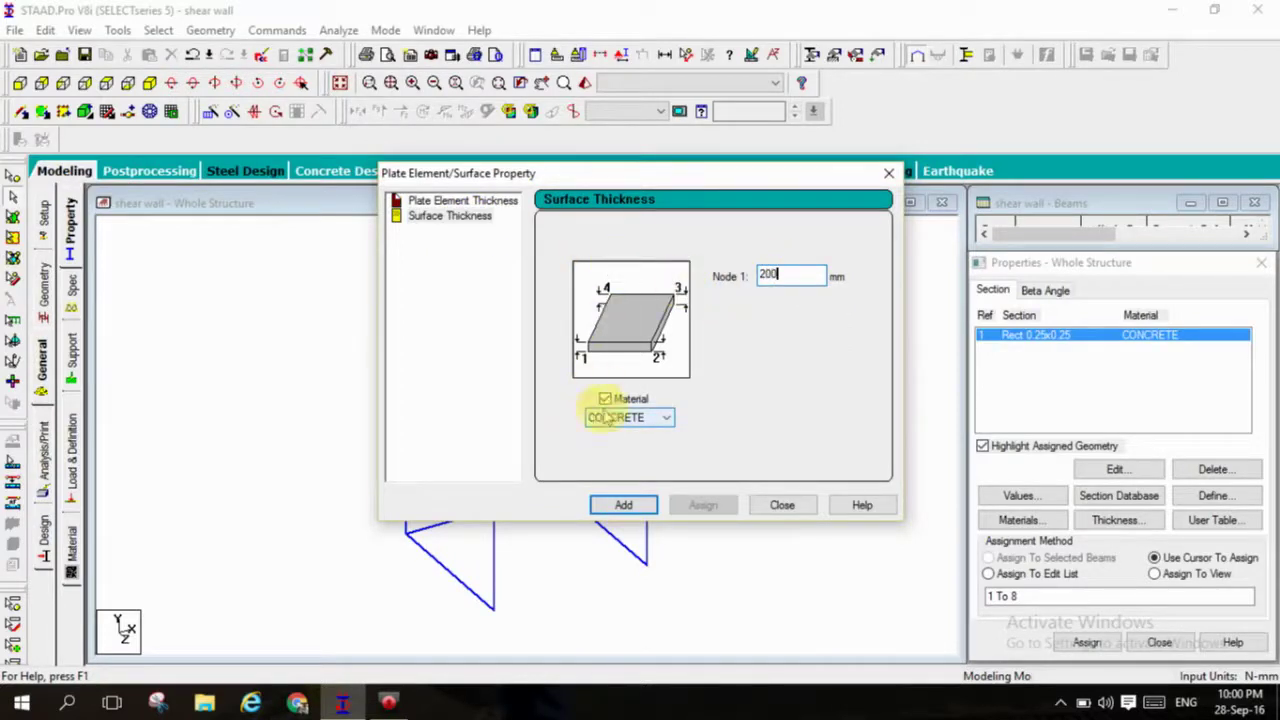
{"action": "left_click", "coordinate": [624, 506]}
{"action": "left_click", "coordinate": [783, 505]}
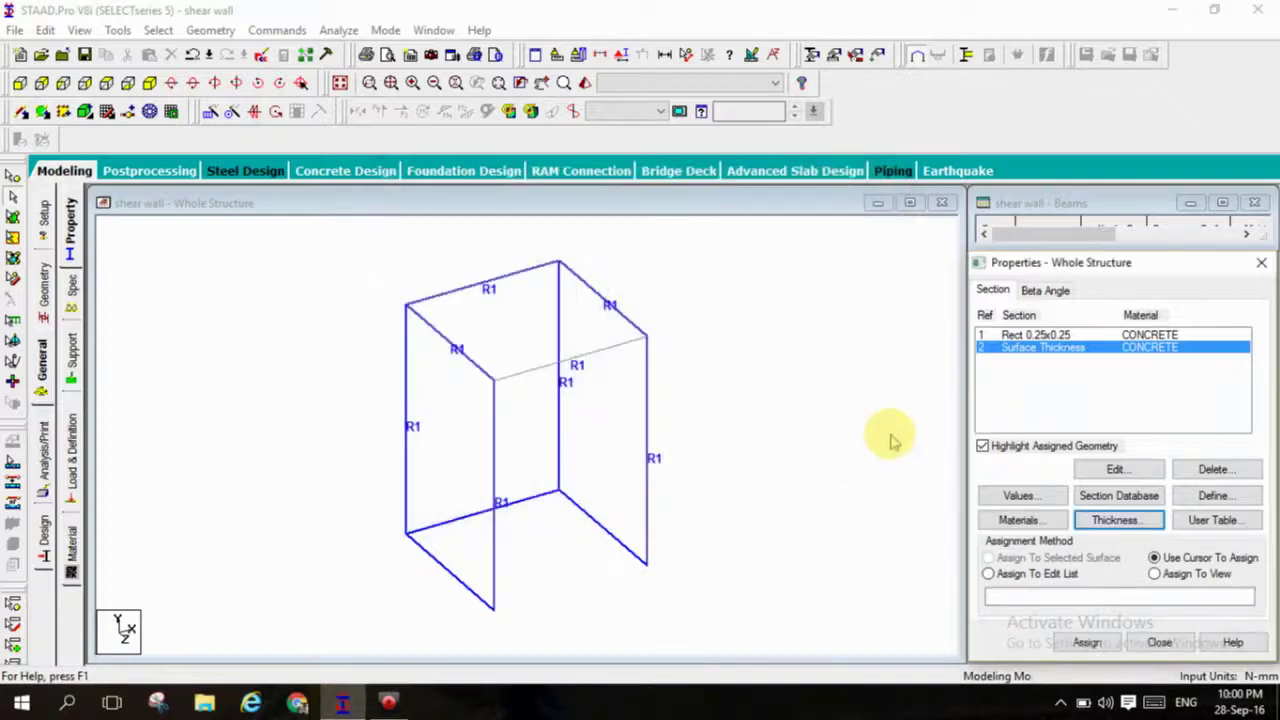
Step: Assign the concrete surface thickness to all three wall surfaces with the Assign To View method and clear the highlight
{"action": "left_click", "coordinate": [1175, 576]}
{"action": "left_click", "coordinate": [1086, 643]}
{"action": "left_click", "coordinate": [1137, 508]}
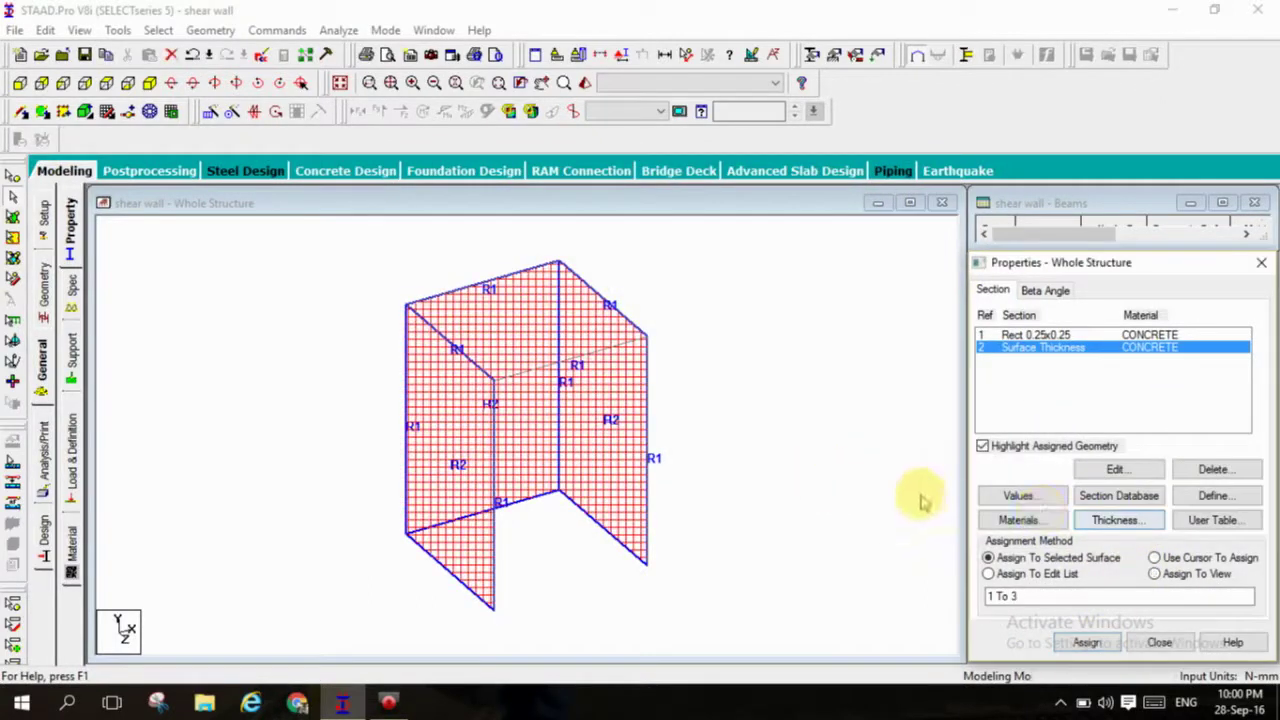
{"action": "left_click", "coordinate": [1028, 349]}
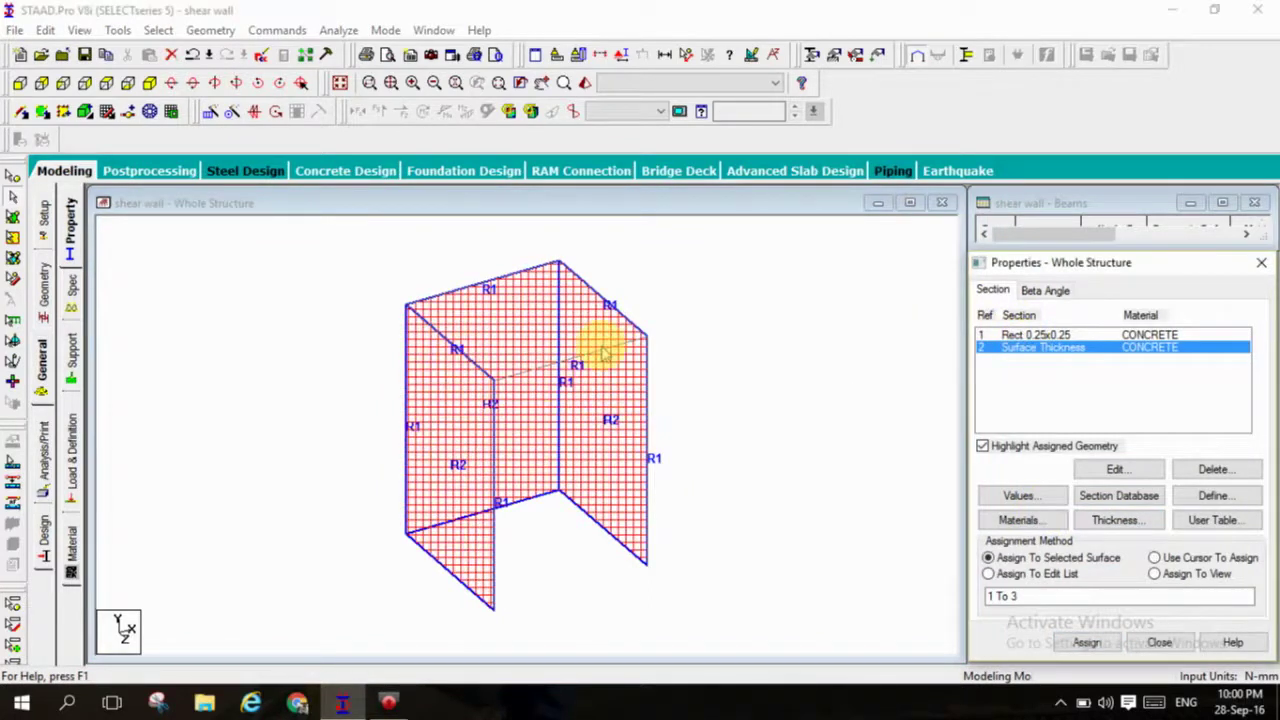
{"action": "left_click", "coordinate": [866, 417]}
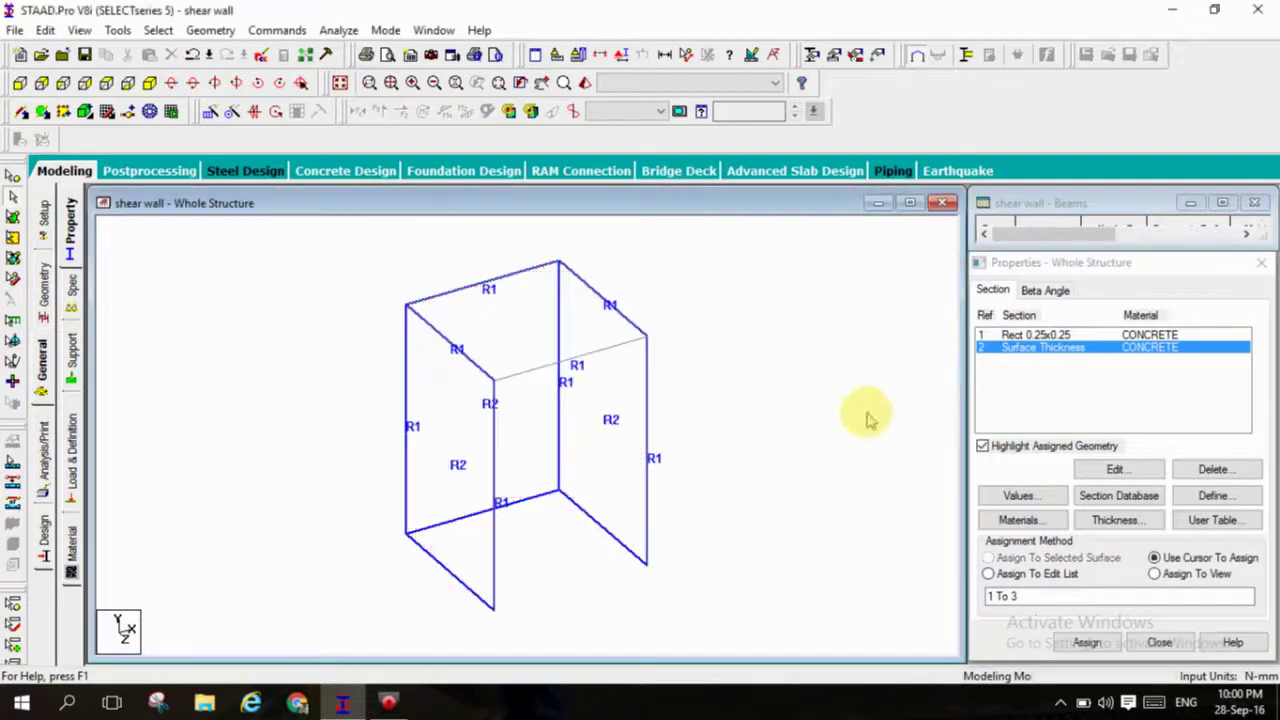
Step: Create a fixed support definition and select it for assignment
{"action": "left_click", "coordinate": [76, 360]}
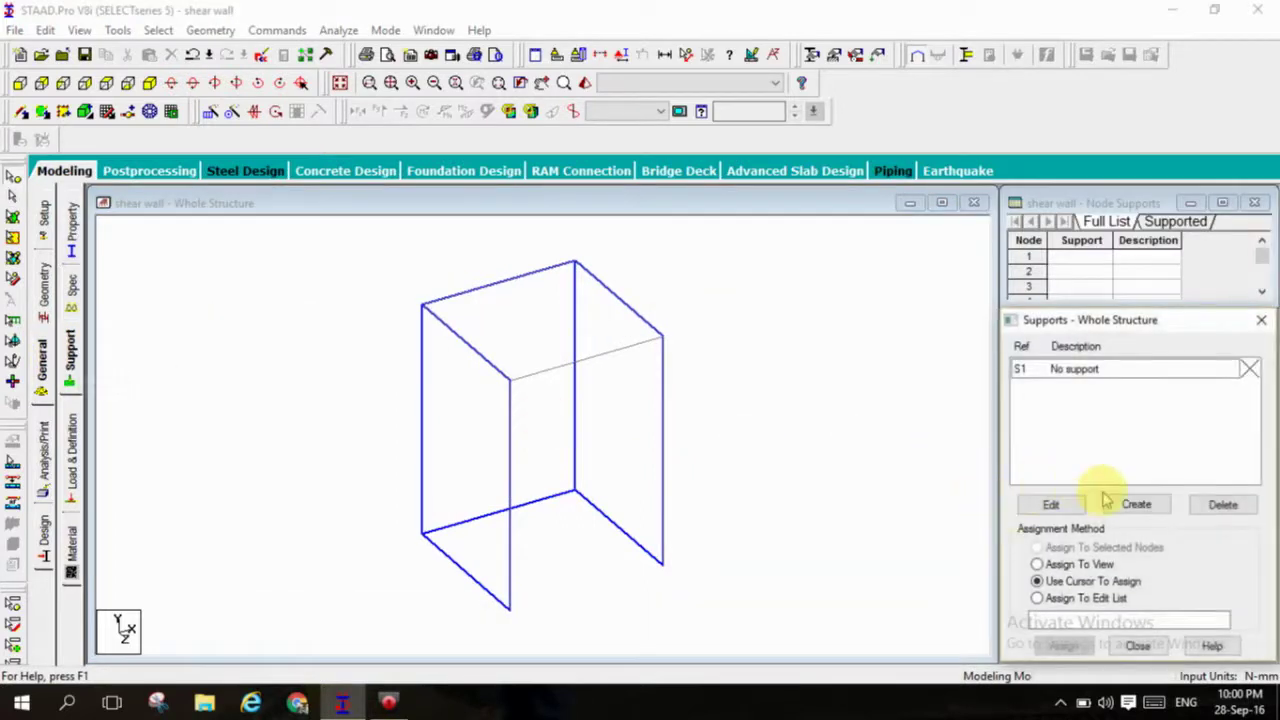
{"action": "left_click", "coordinate": [1137, 507]}
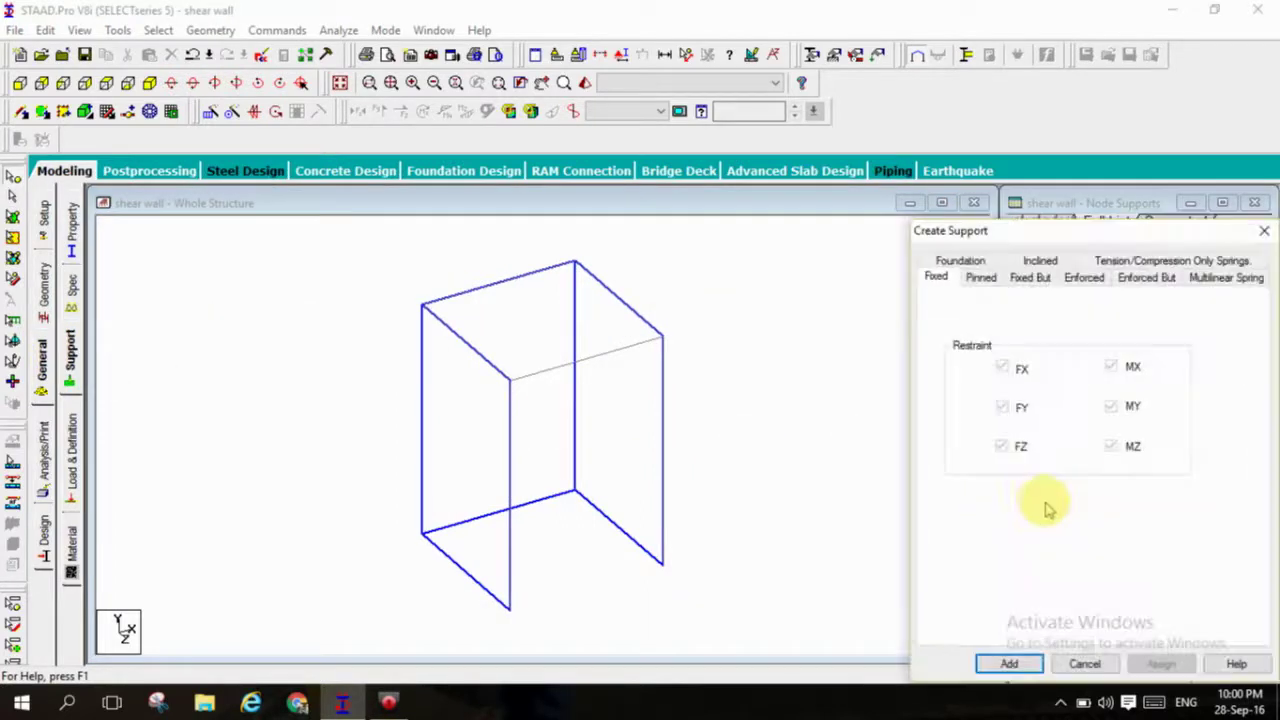
{"action": "left_click", "coordinate": [1025, 660]}
{"action": "left_click", "coordinate": [1110, 390]}
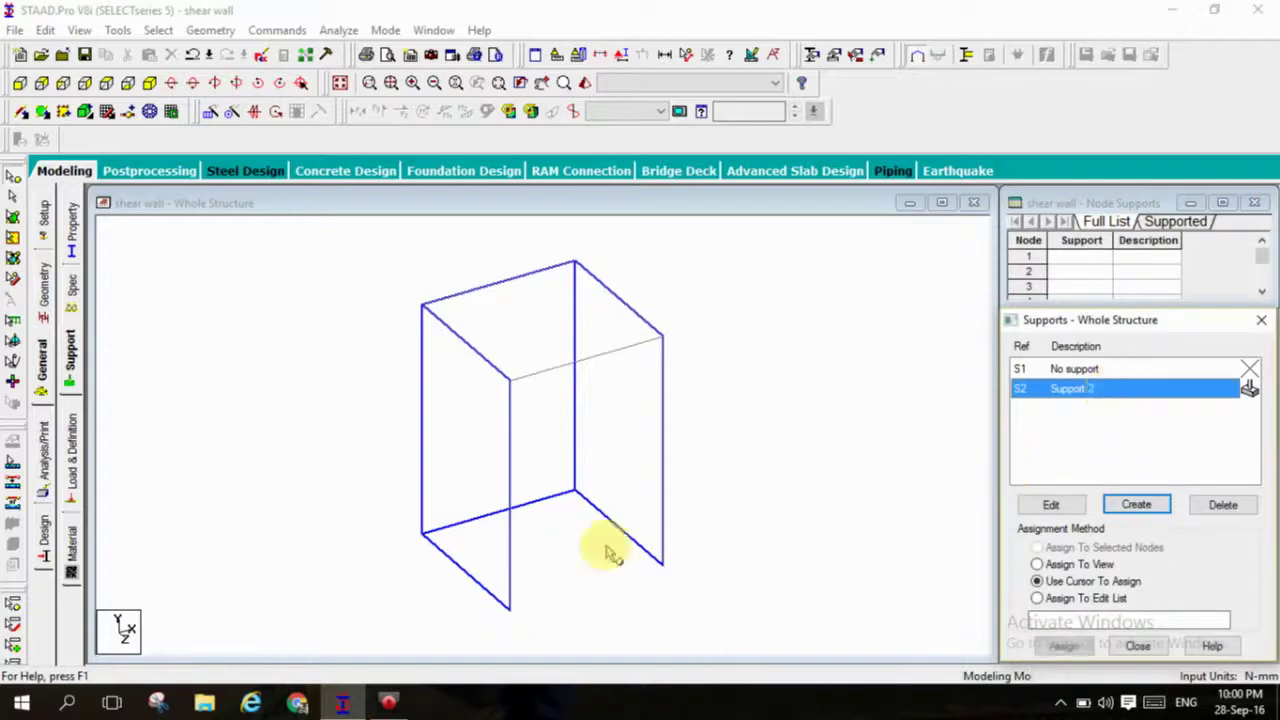
Step: Assign the fixed support to the four base nodes of the frame with the Assign To Selected Nodes method
{"action": "left_click_drag", "start_coordinate": [336, 476], "coordinate": [710, 609]}
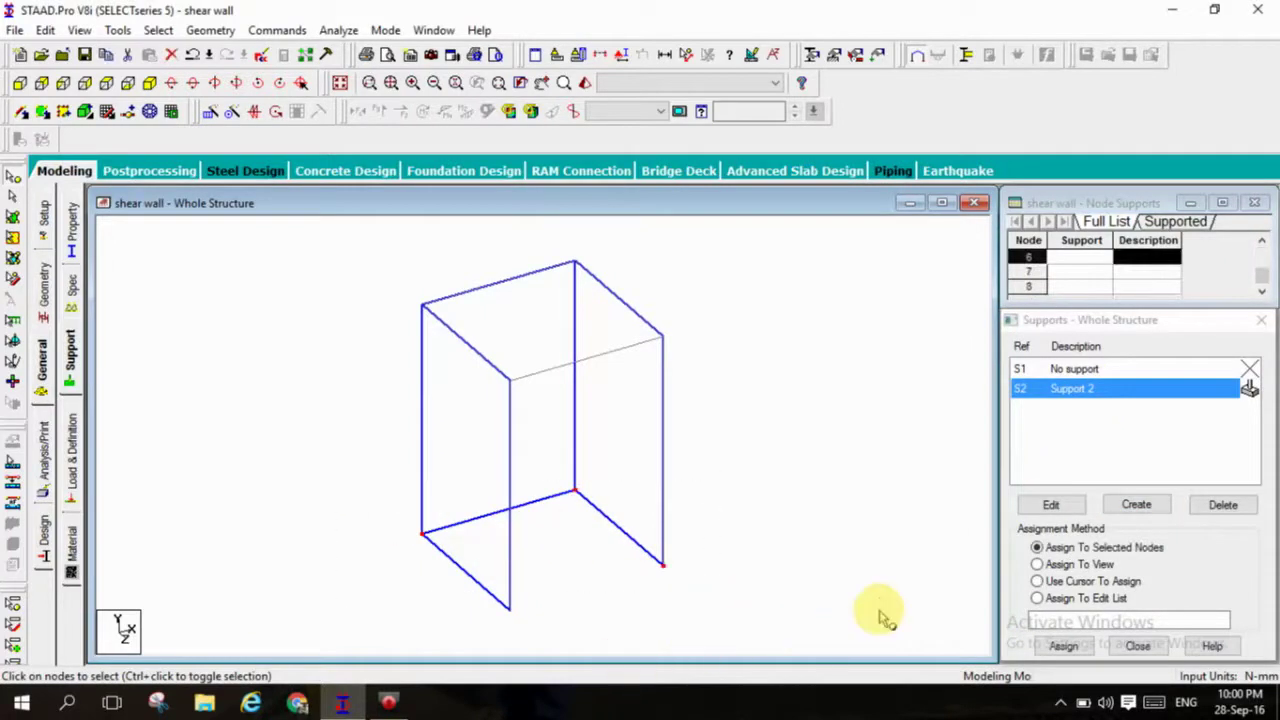
{"action": "left_click_drag", "start_coordinate": [357, 449], "coordinate": [764, 636]}
{"action": "left_click", "coordinate": [1063, 646]}
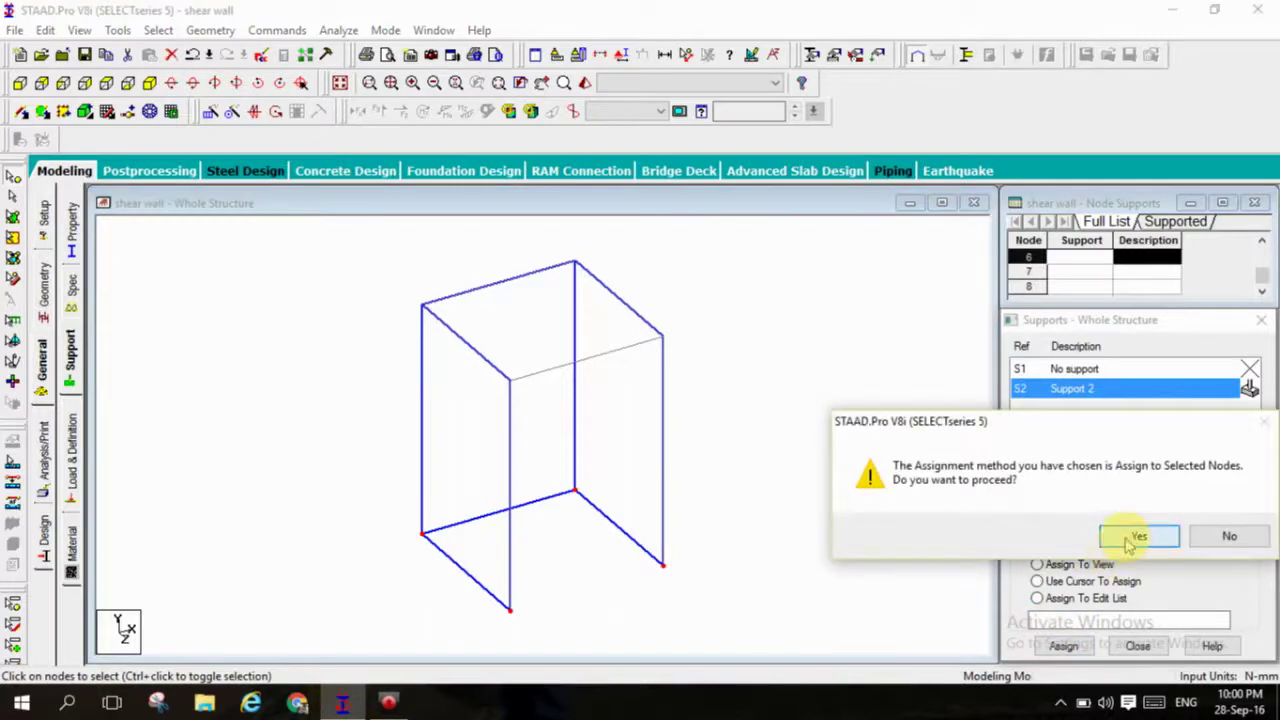
{"action": "left_click", "coordinate": [1136, 537]}
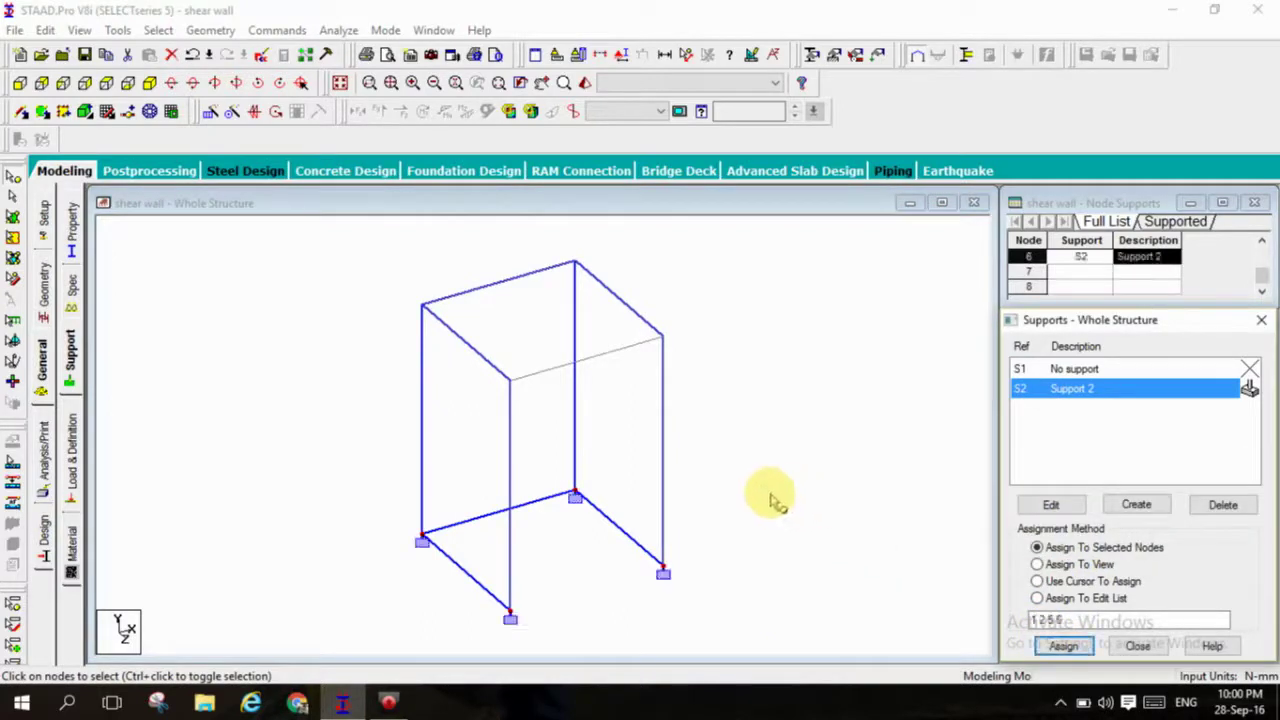
Step: Add primary load case 1 titled LOAD CASE 1 with the Dead loading type
{"action": "left_click", "coordinate": [73, 463]}
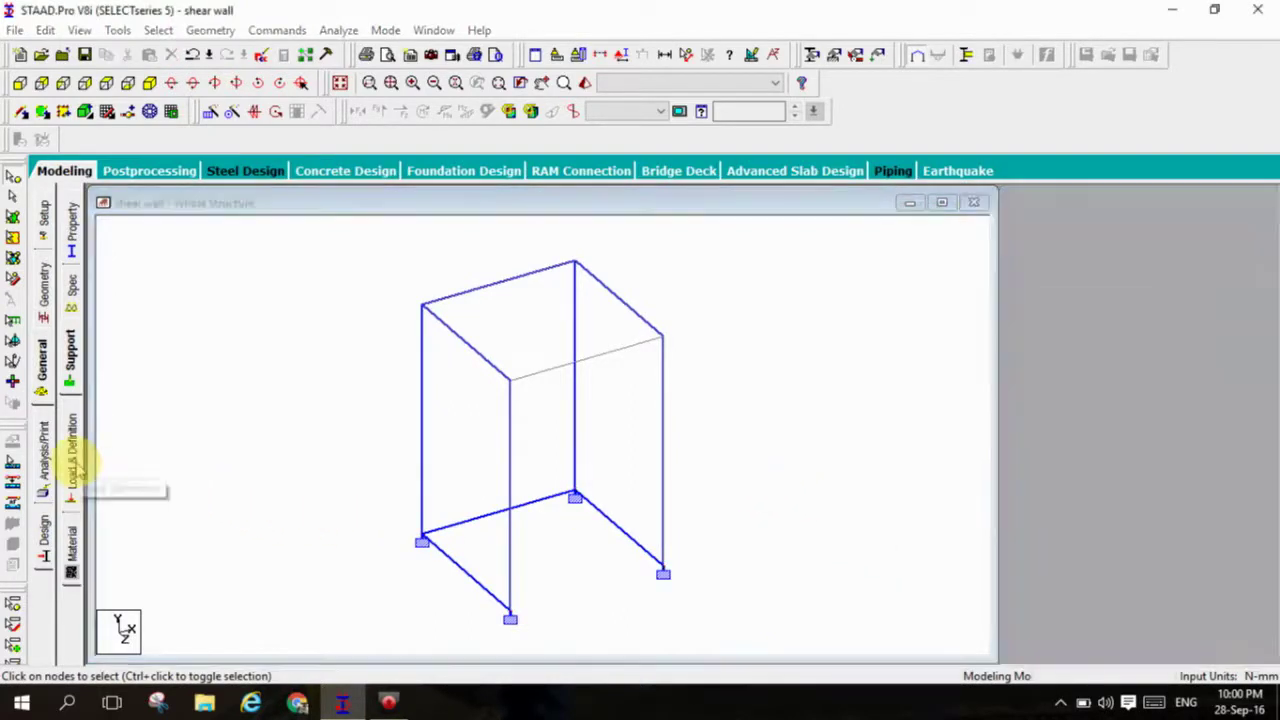
{"action": "left_click", "coordinate": [1060, 234]}
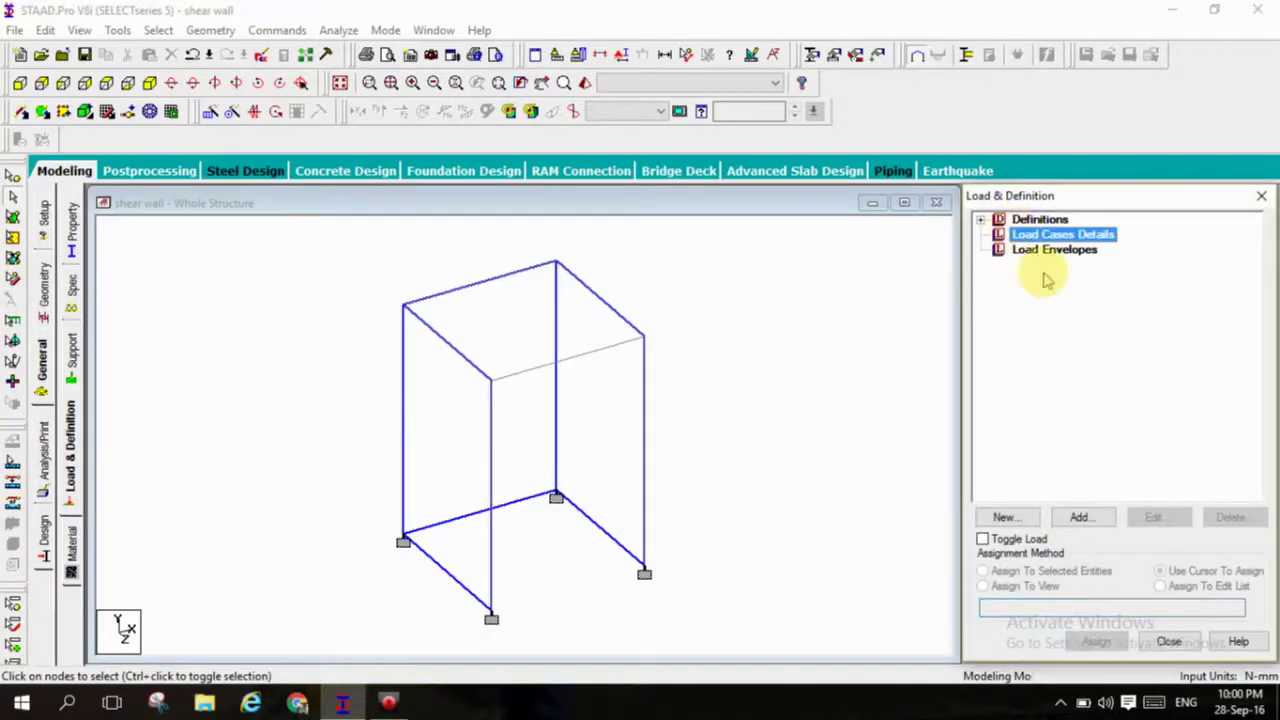
{"action": "left_click", "coordinate": [1079, 517]}
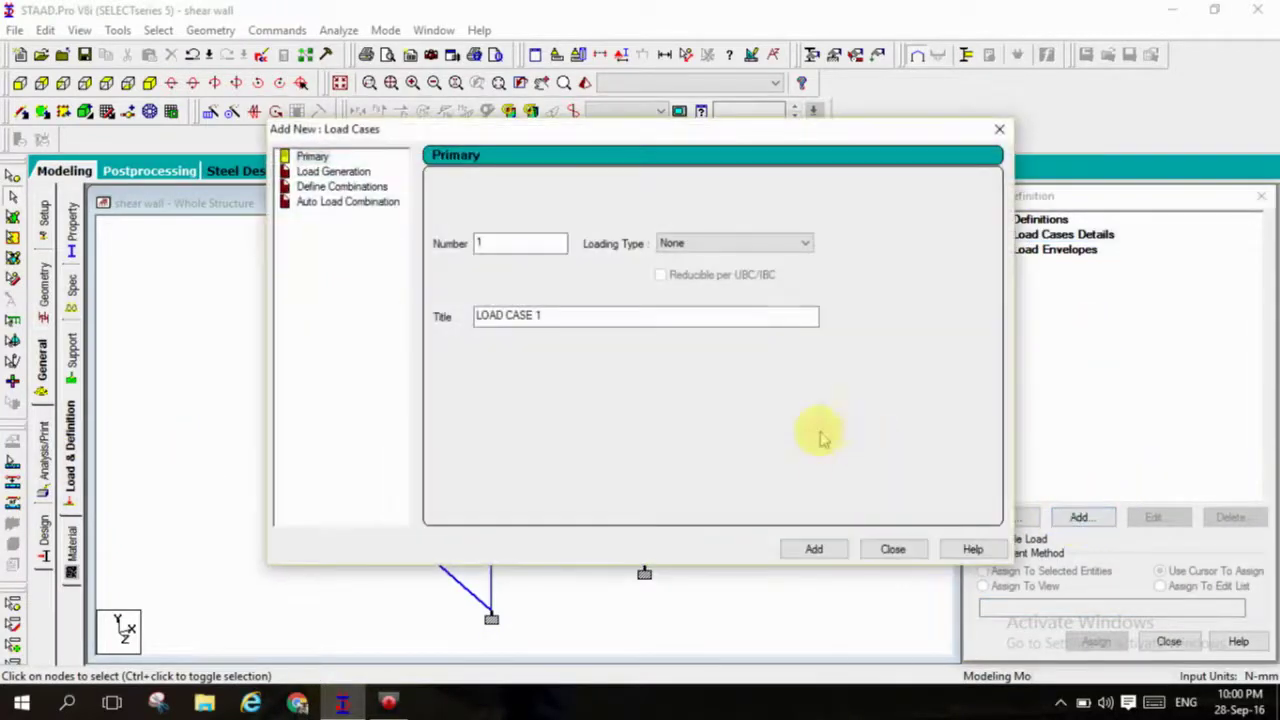
{"action": "left_click", "coordinate": [766, 246]}
{"action": "left_click", "coordinate": [766, 258]}
{"action": "left_click", "coordinate": [815, 551]}
{"action": "left_click", "coordinate": [886, 549]}
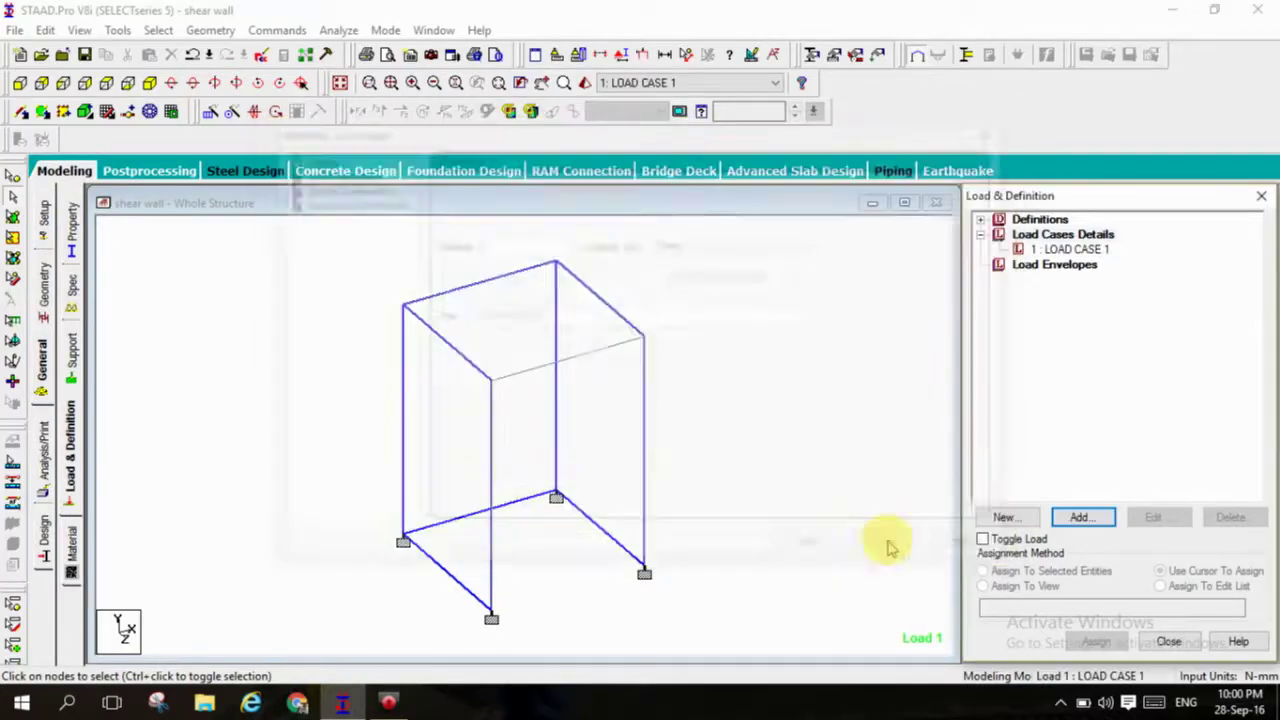
Step: Add a selfweight load in the Y direction with factor -1 to load case 1, declining the auto save
{"action": "left_click", "coordinate": [1093, 264]}
{"action": "left_click", "coordinate": [1070, 249]}
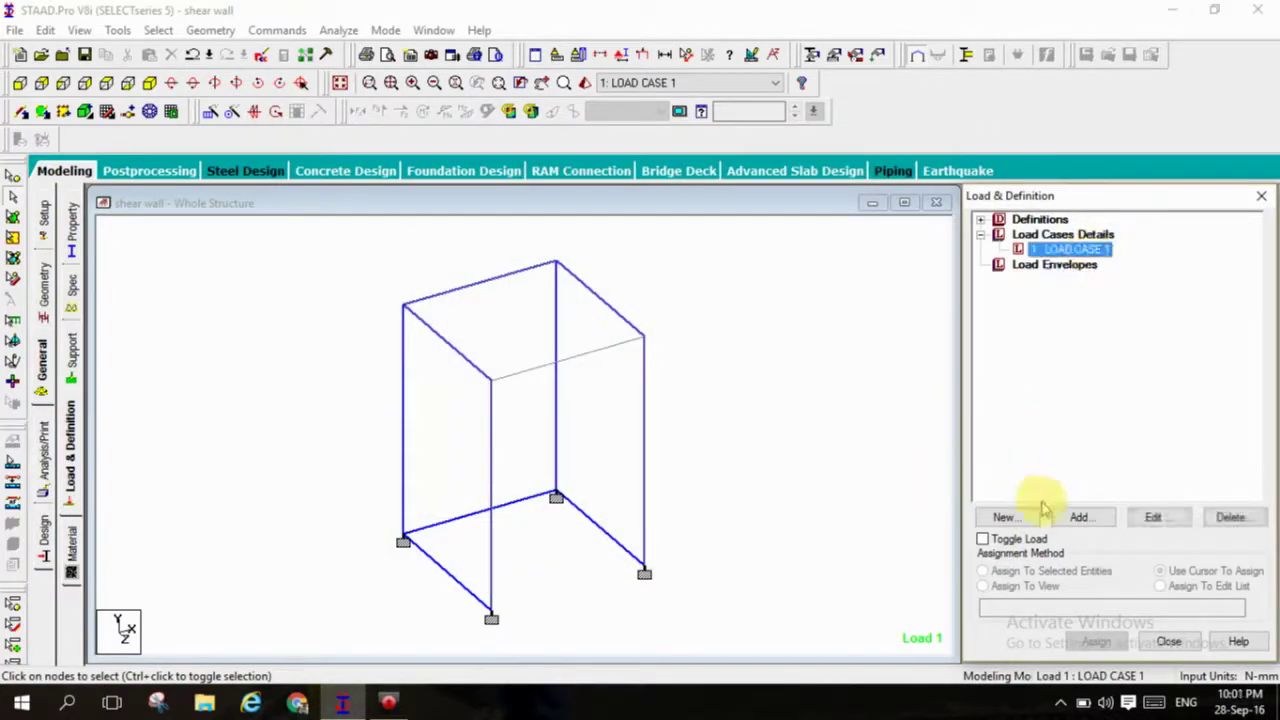
{"action": "left_click", "coordinate": [1082, 518]}
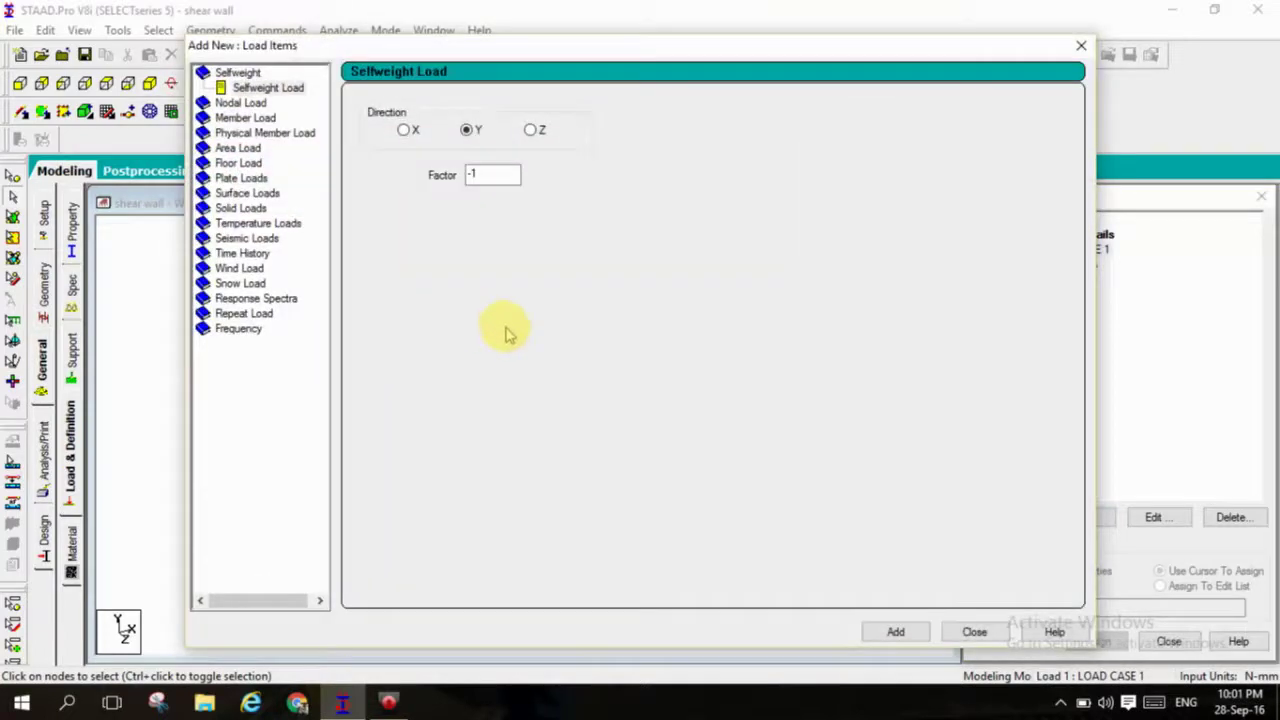
{"action": "left_click", "coordinate": [973, 632]}
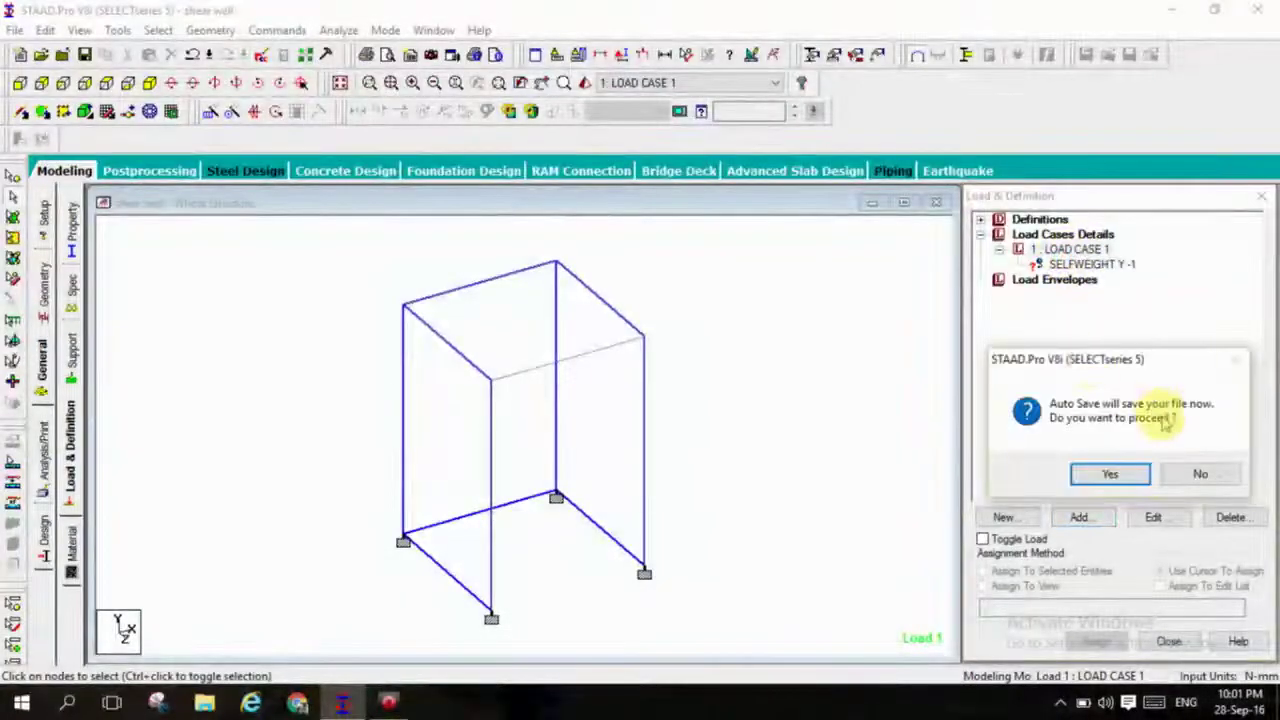
{"action": "left_click", "coordinate": [1190, 470]}
Step: Add primary load case 2 titled LOAD CASE 2 with the Live loading type
{"action": "left_click", "coordinate": [1100, 236]}
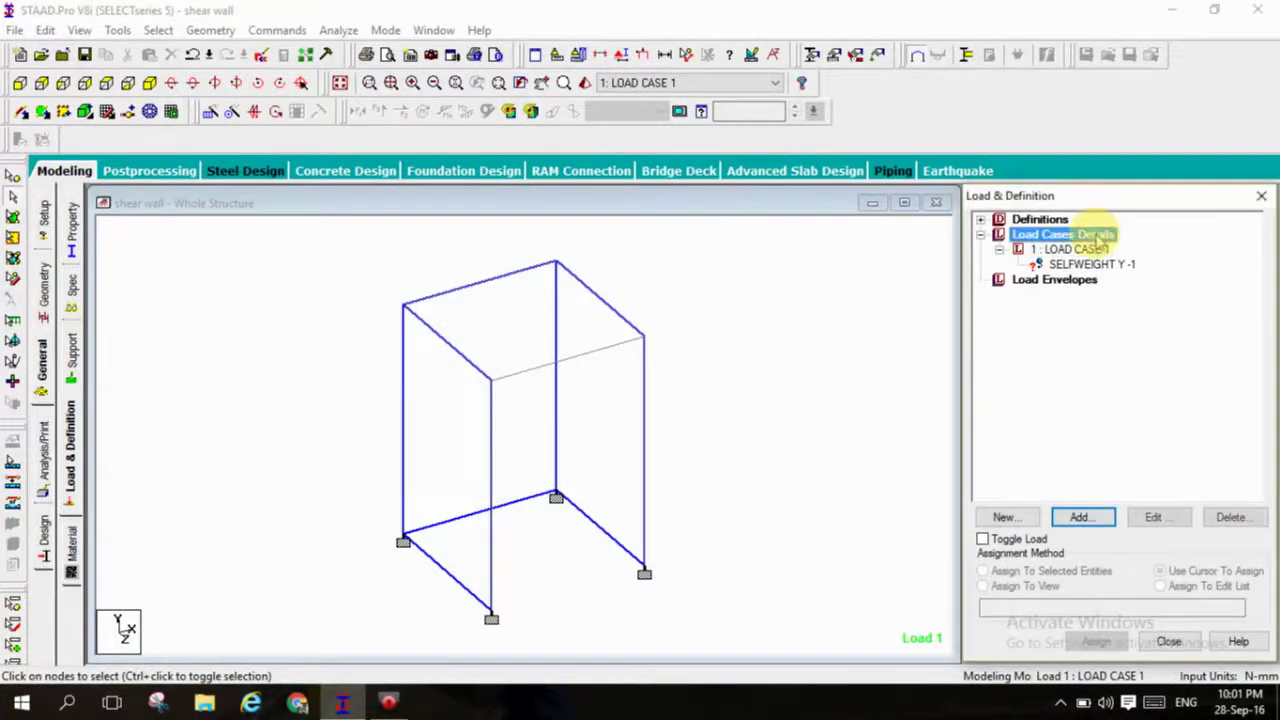
{"action": "left_click", "coordinate": [1085, 517]}
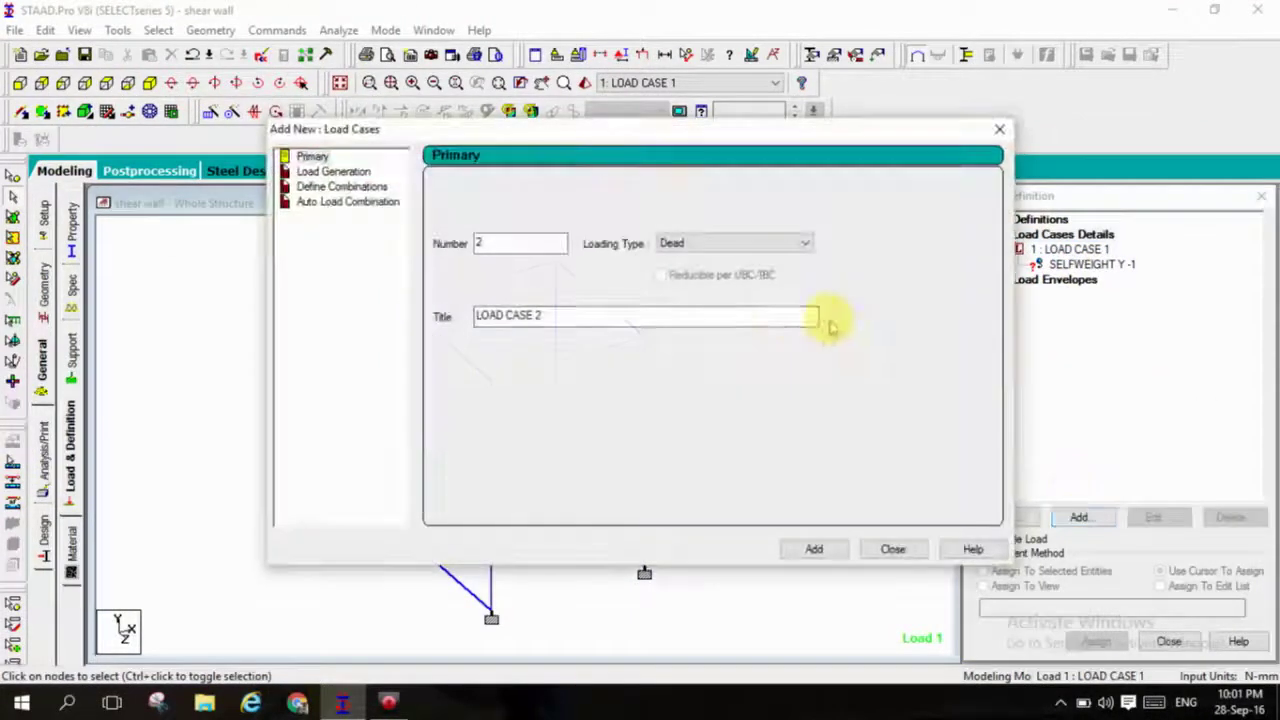
{"action": "left_click", "coordinate": [760, 250]}
{"action": "left_click", "coordinate": [745, 272]}
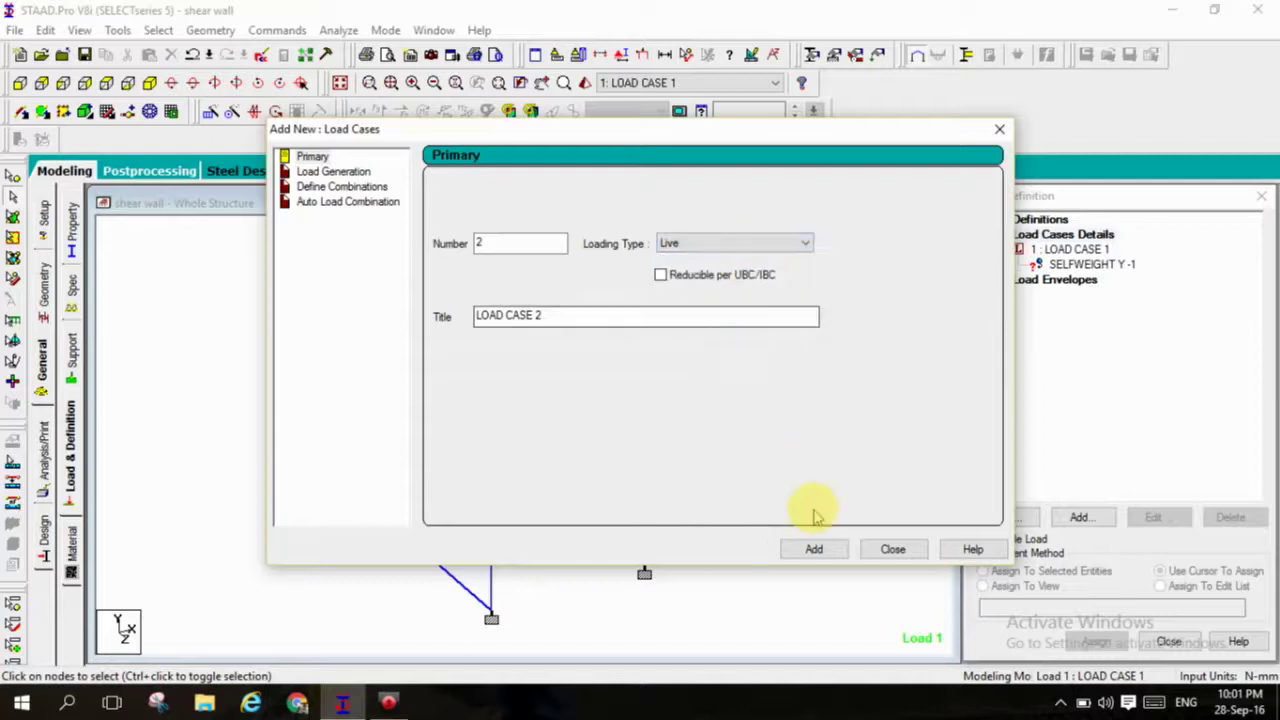
{"action": "left_click", "coordinate": [893, 549]}
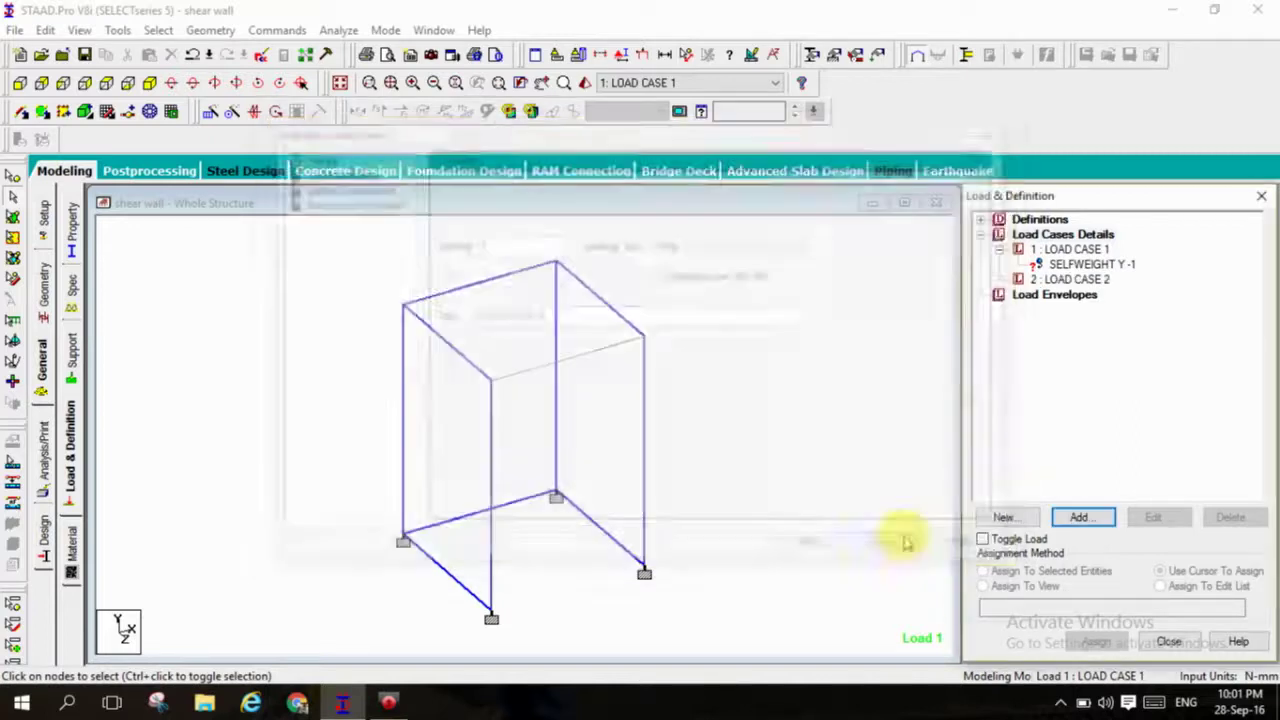
Step: Add a full-surface pressure load of 200 N/mm2 in the Local Z direction to load case 2
{"action": "left_click", "coordinate": [1075, 279]}
{"action": "left_click", "coordinate": [1077, 517]}
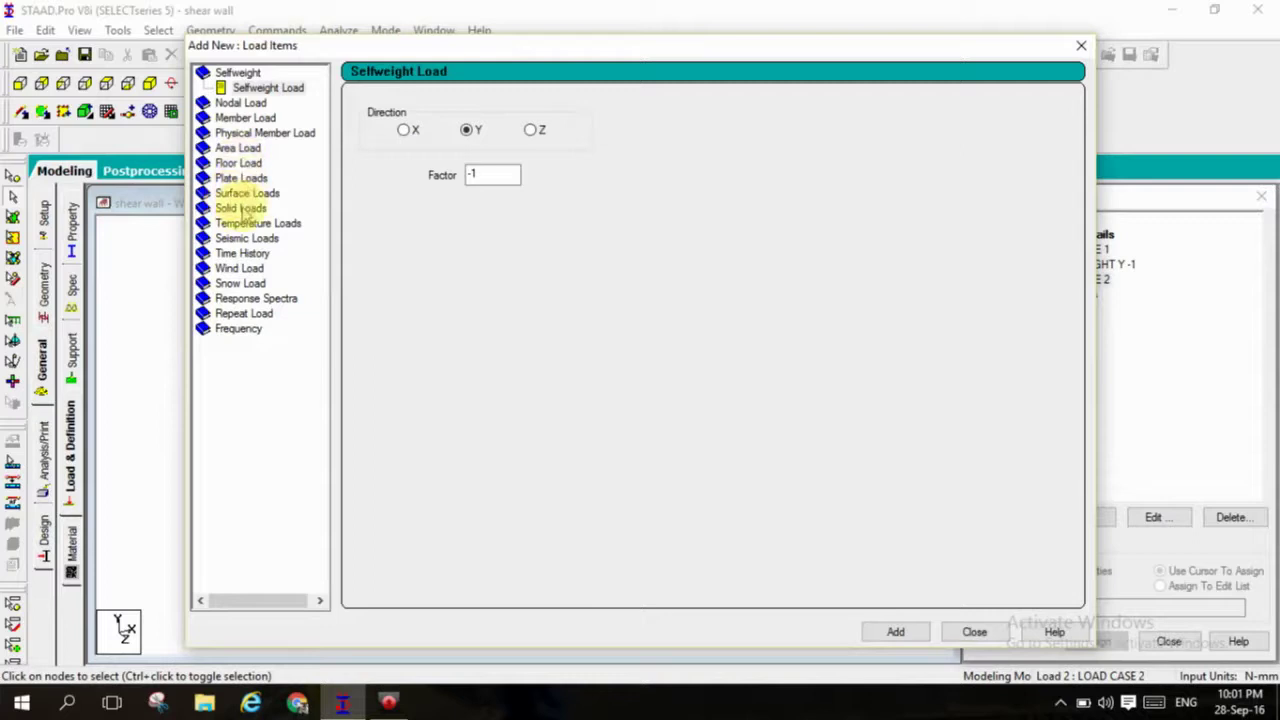
{"action": "left_click", "coordinate": [245, 194]}
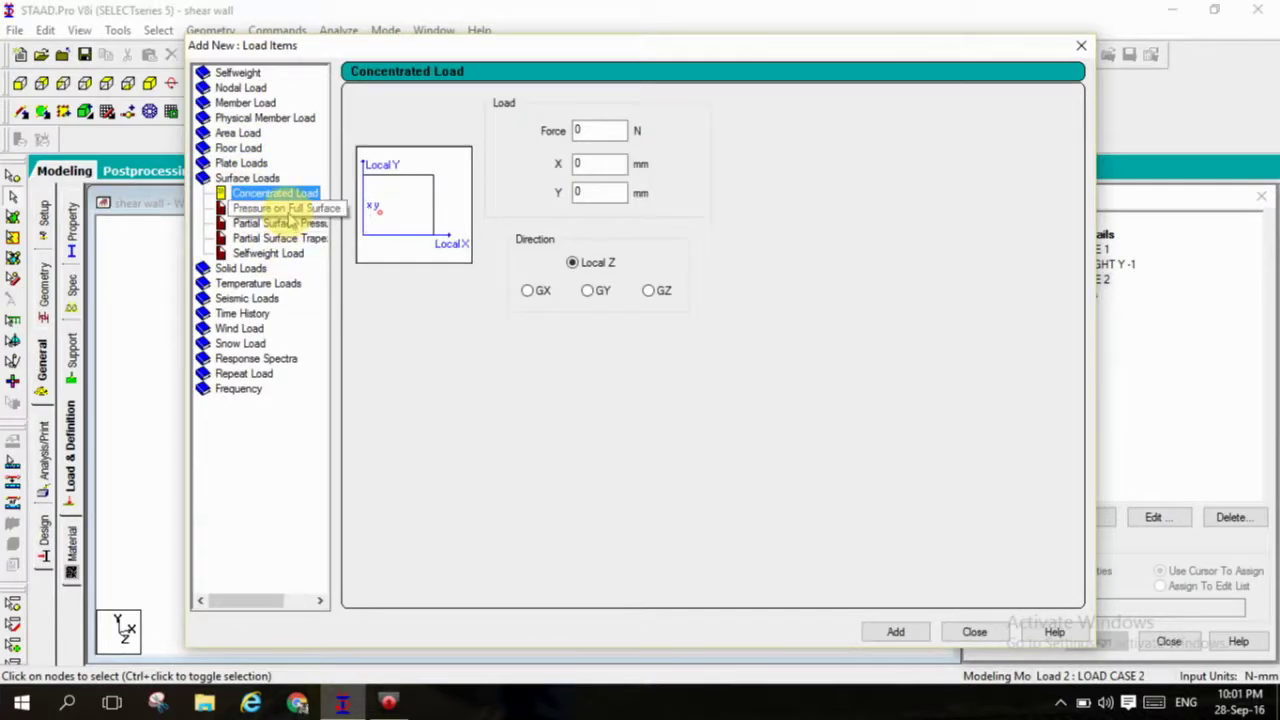
{"action": "left_click", "coordinate": [287, 208]}
{"action": "left_click", "coordinate": [575, 172]}
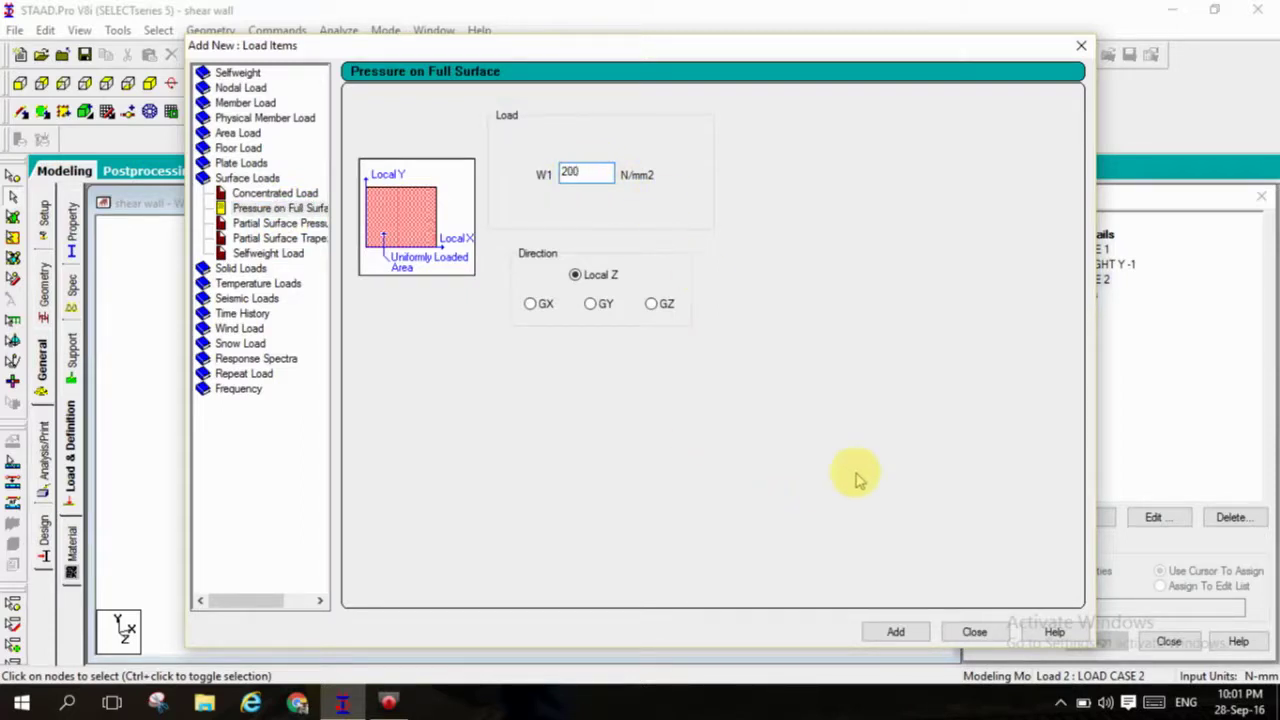
{"action": "left_click", "coordinate": [977, 635]}
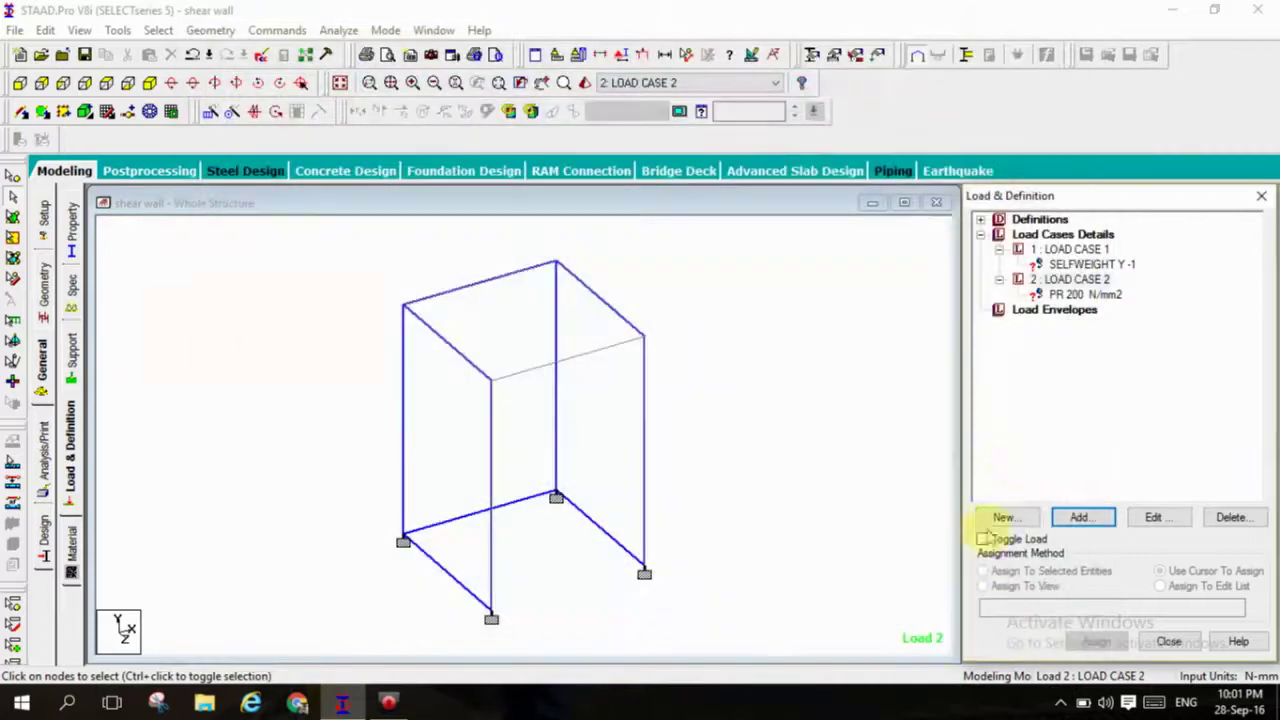
Step: Assign the selfweight load of load case 1 to the whole frame with the Assign To View method
{"action": "left_click", "coordinate": [1092, 264]}
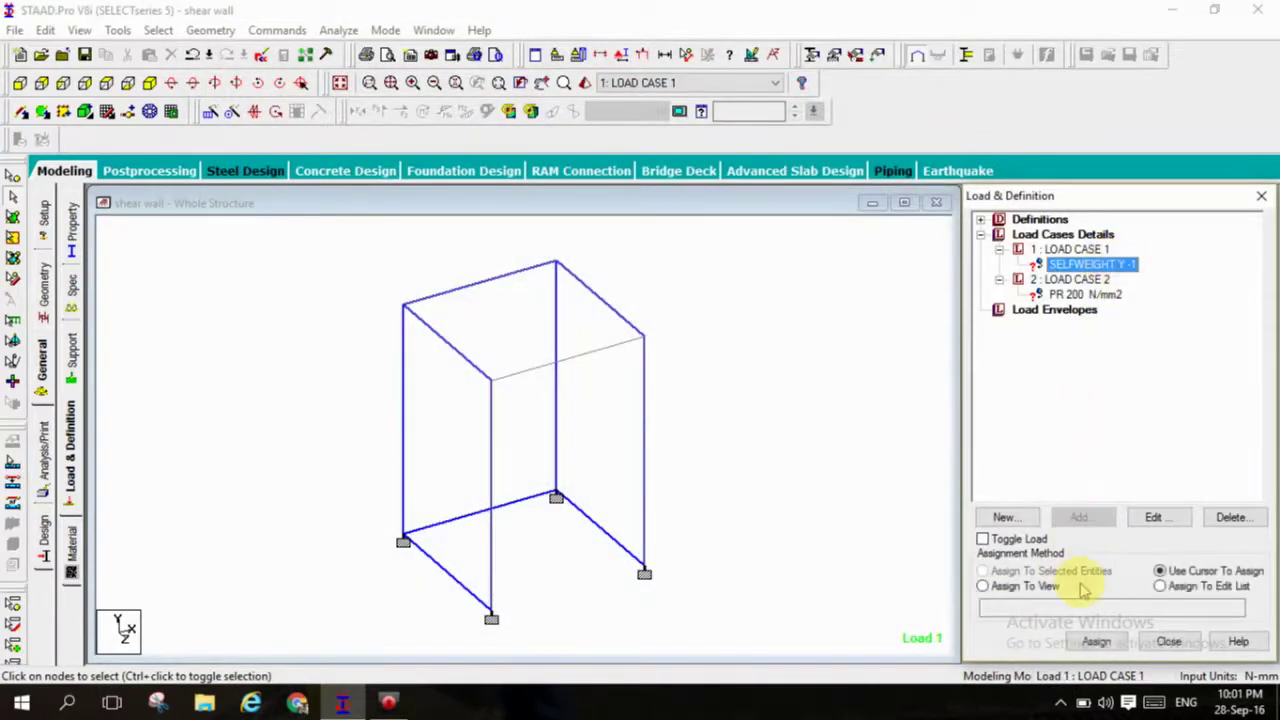
{"action": "left_click", "coordinate": [1030, 587]}
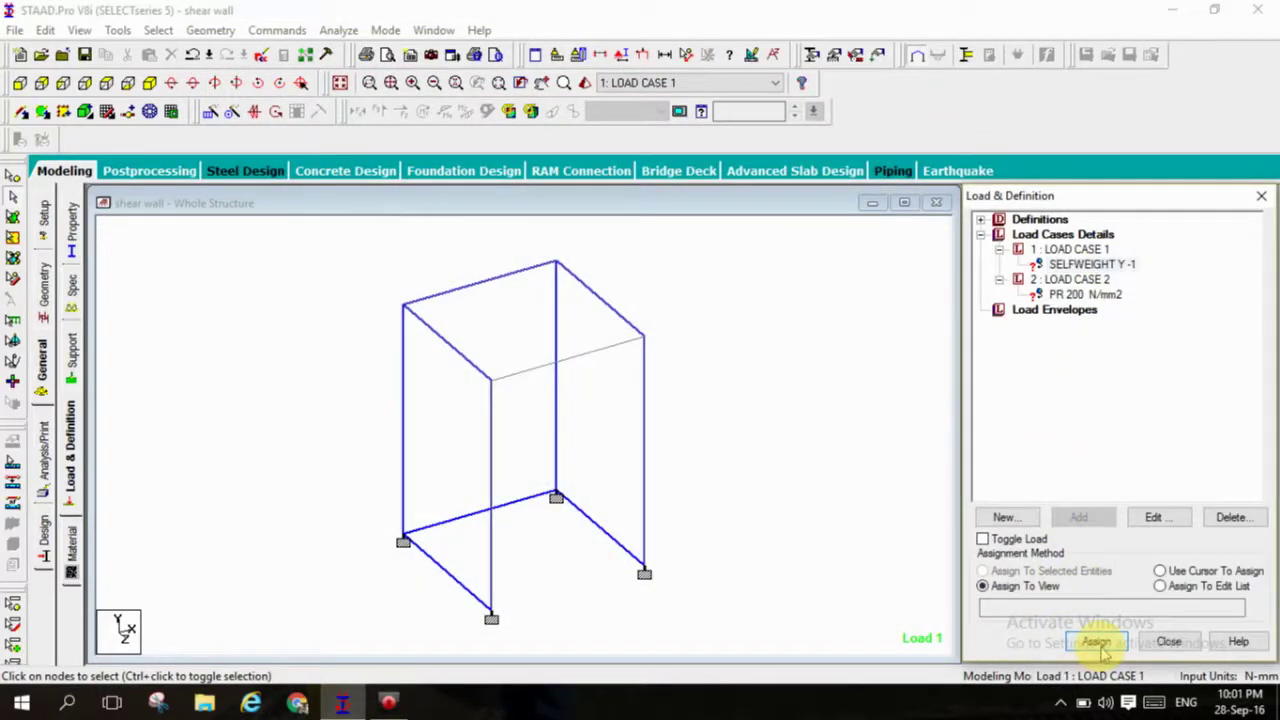
{"action": "left_click", "coordinate": [1097, 642]}
{"action": "left_click", "coordinate": [1136, 478]}
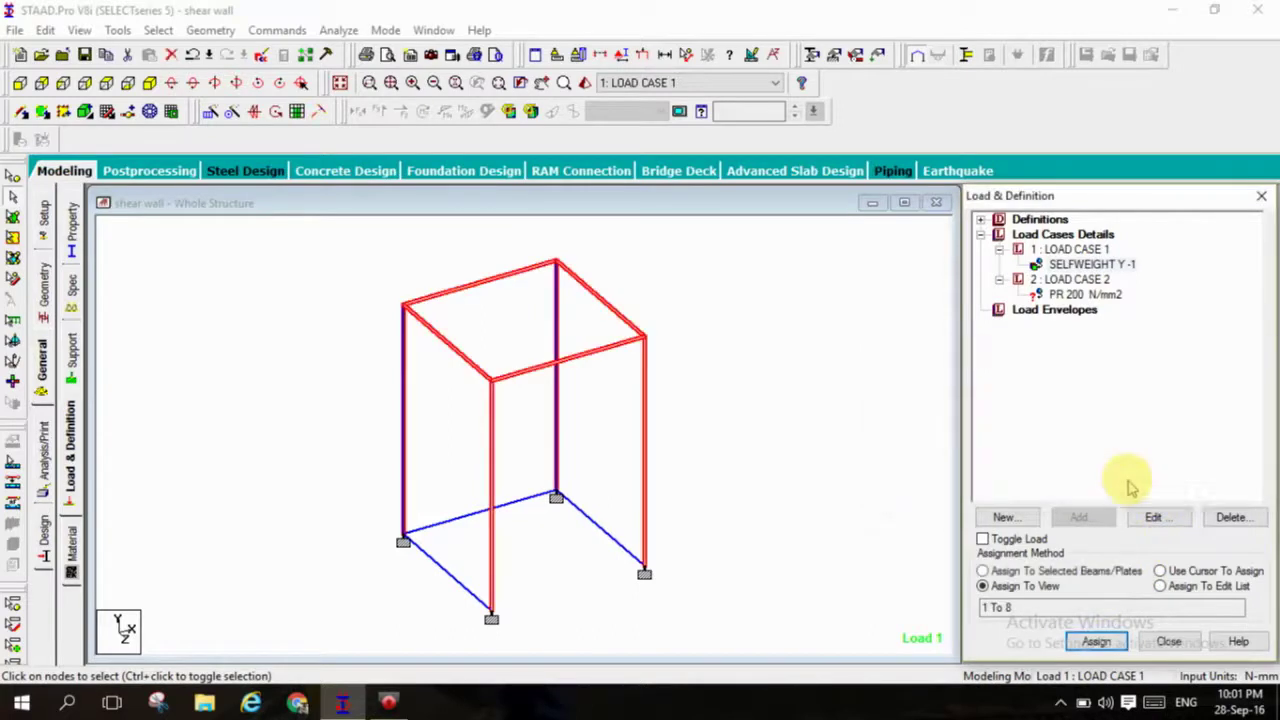
Step: Assign the 200 N/mm2 pressure load to all three wall surfaces with the Assign To View method
{"action": "left_click", "coordinate": [1090, 294]}
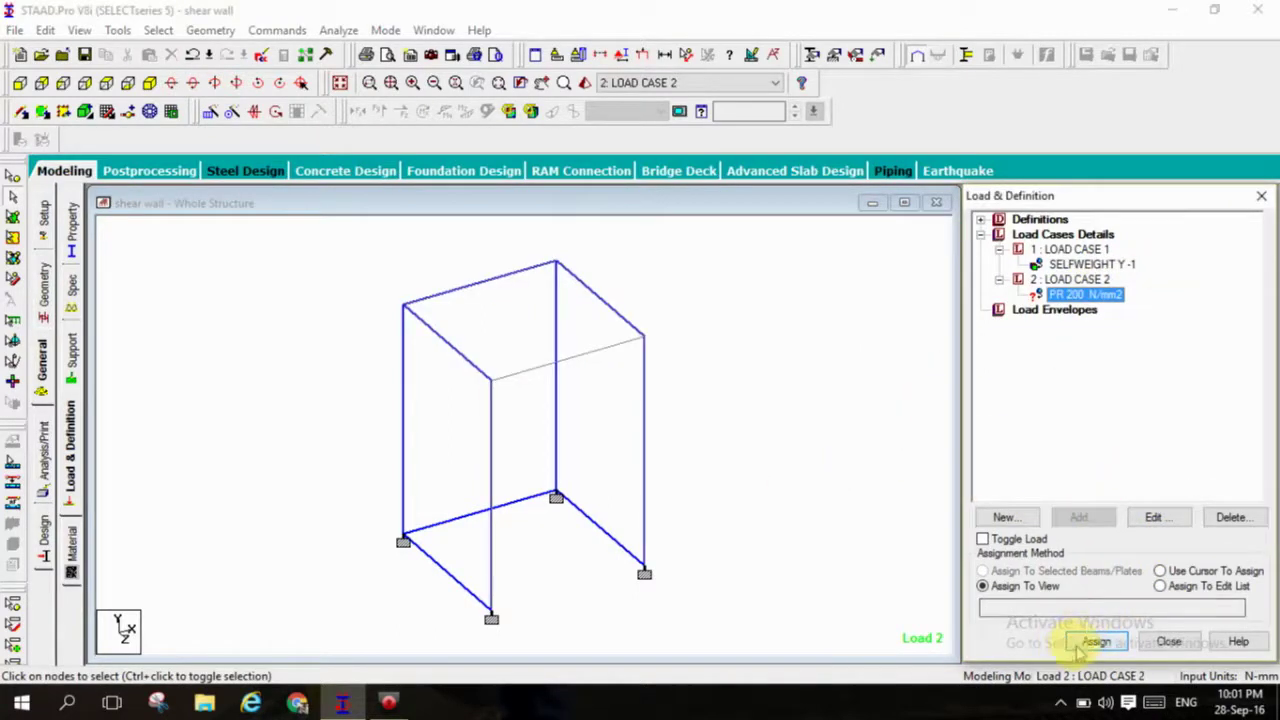
{"action": "left_click", "coordinate": [1080, 645]}
{"action": "left_click", "coordinate": [1138, 477]}
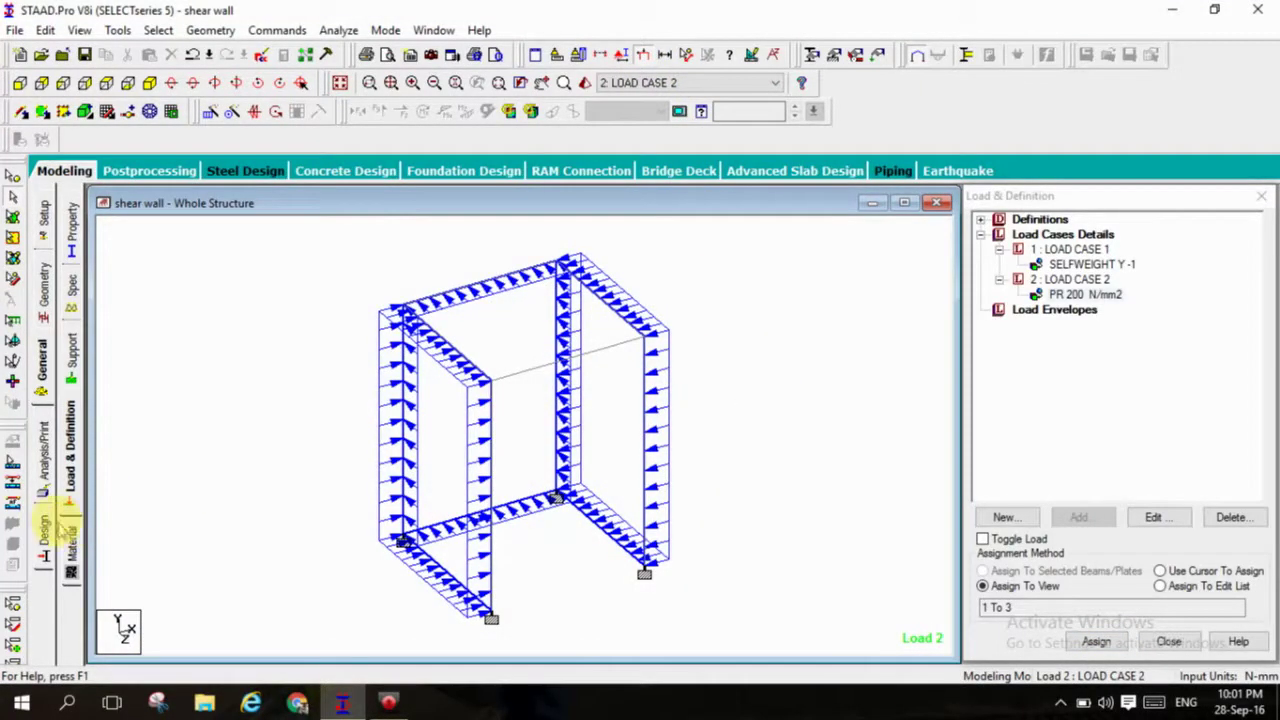
Step: Add a Perform Analysis command with the No Print option
{"action": "left_click", "coordinate": [44, 465]}
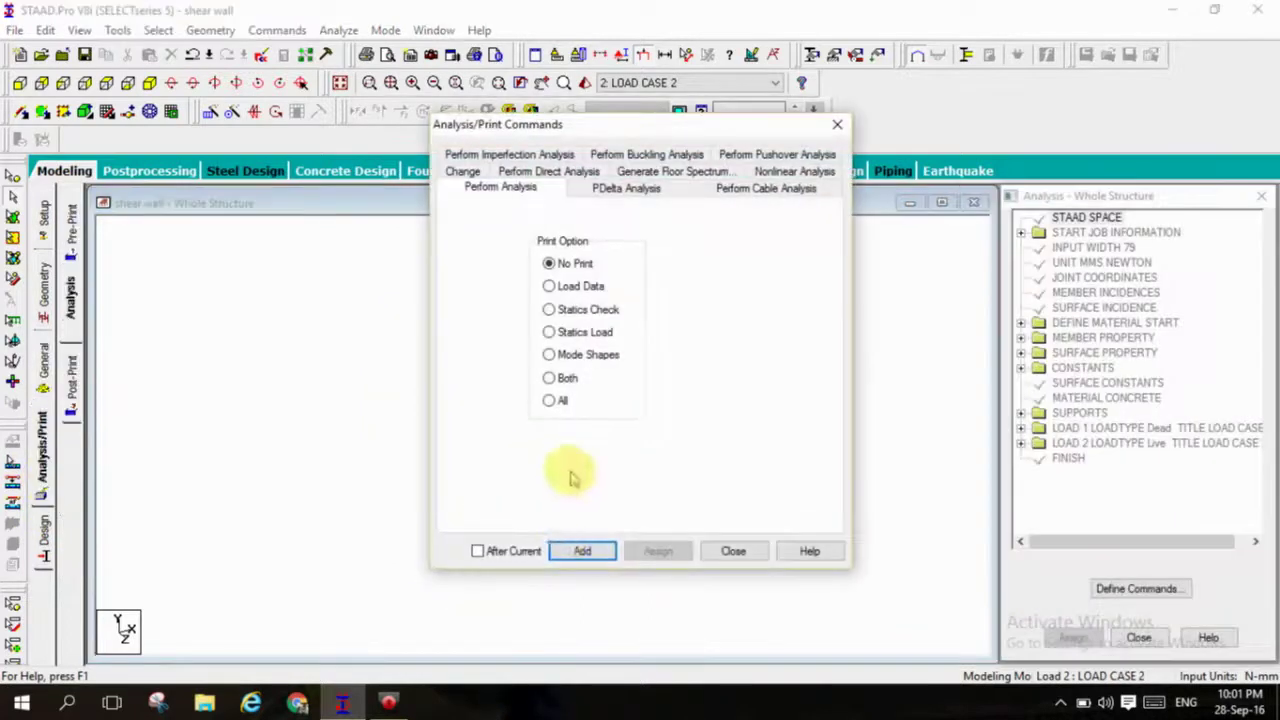
{"action": "left_click", "coordinate": [733, 551]}
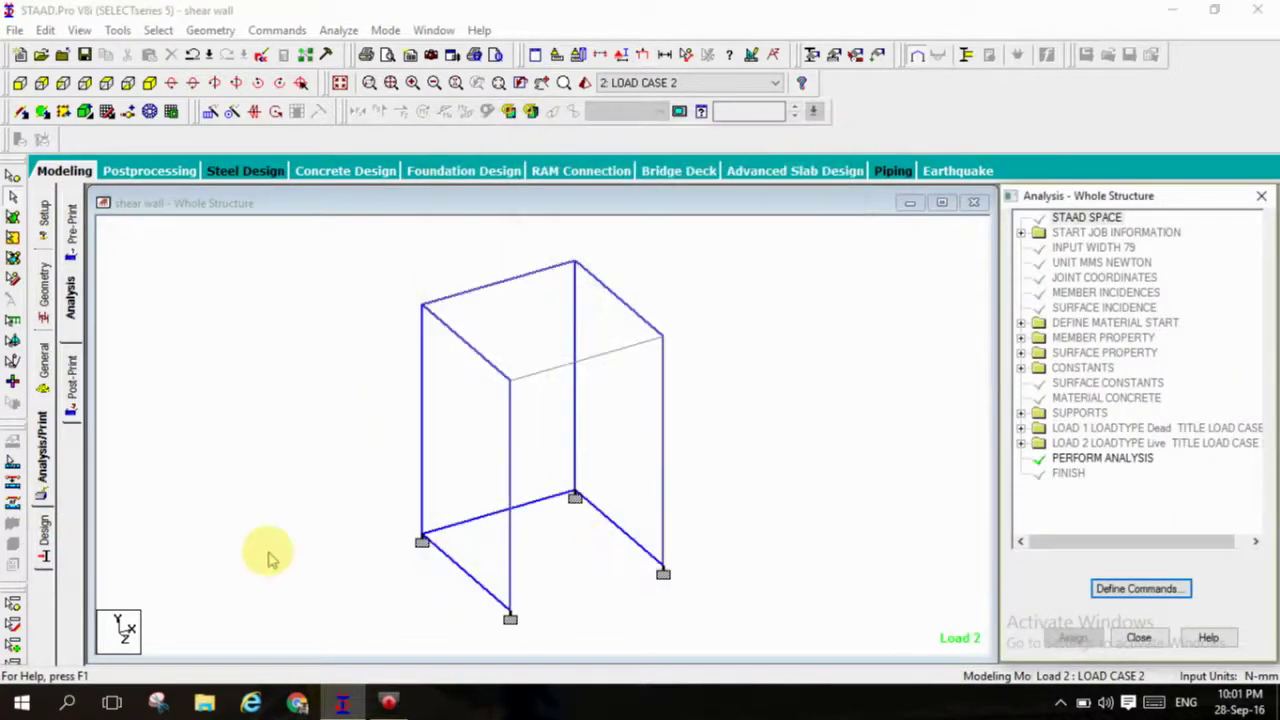
Step: Create a WALL type shear wall panel covering the full face of Surface 1 for shear wall design
{"action": "left_click", "coordinate": [44, 545]}
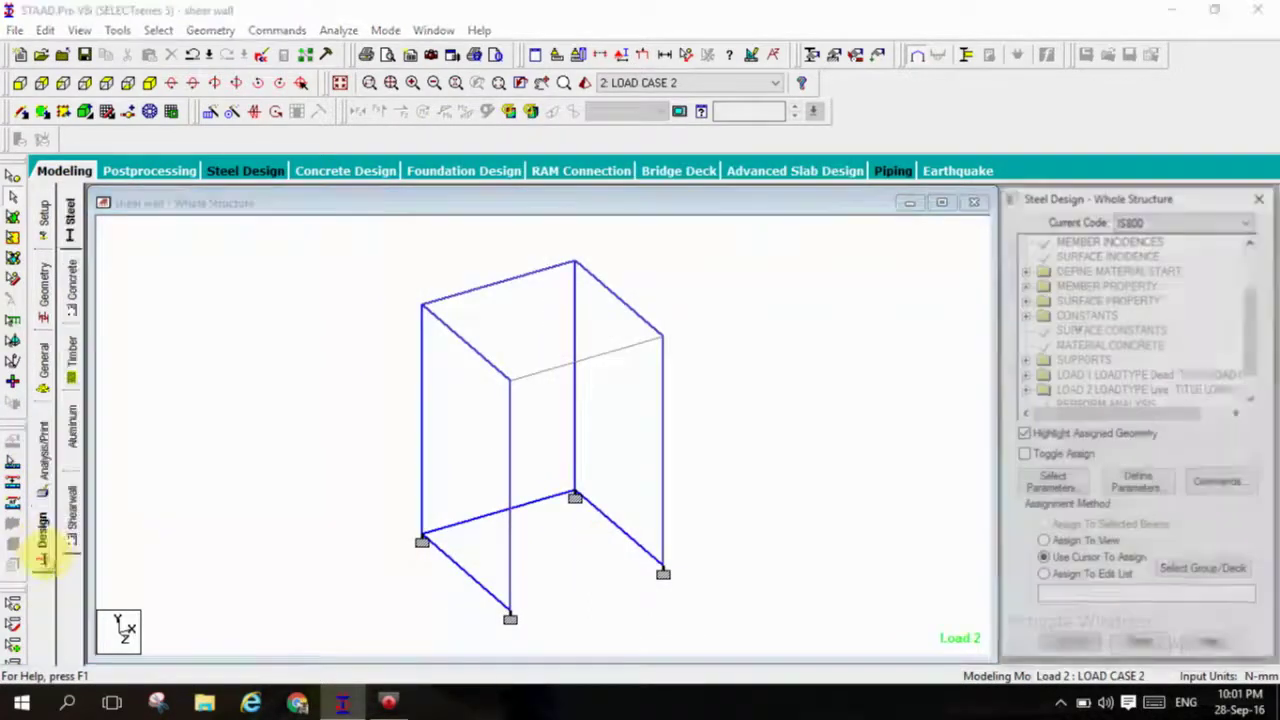
{"action": "left_click", "coordinate": [71, 520]}
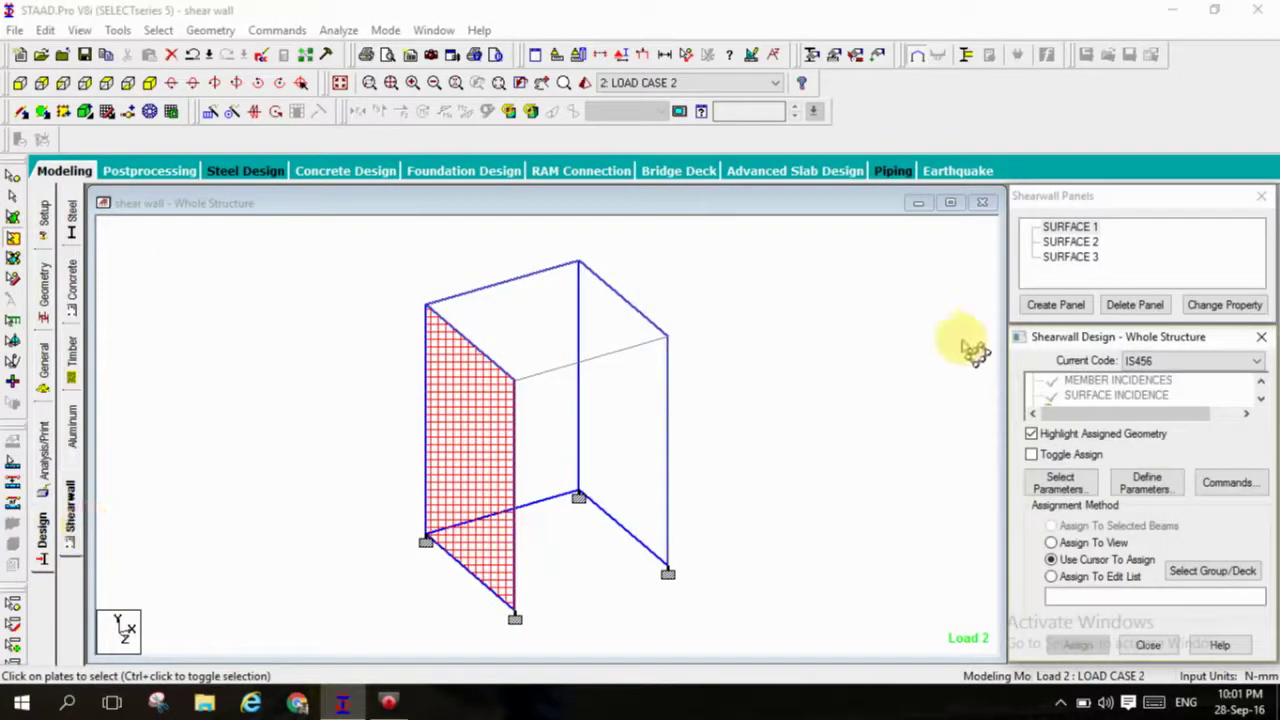
{"action": "left_click", "coordinate": [1070, 228]}
{"action": "left_click", "coordinate": [1057, 305]}
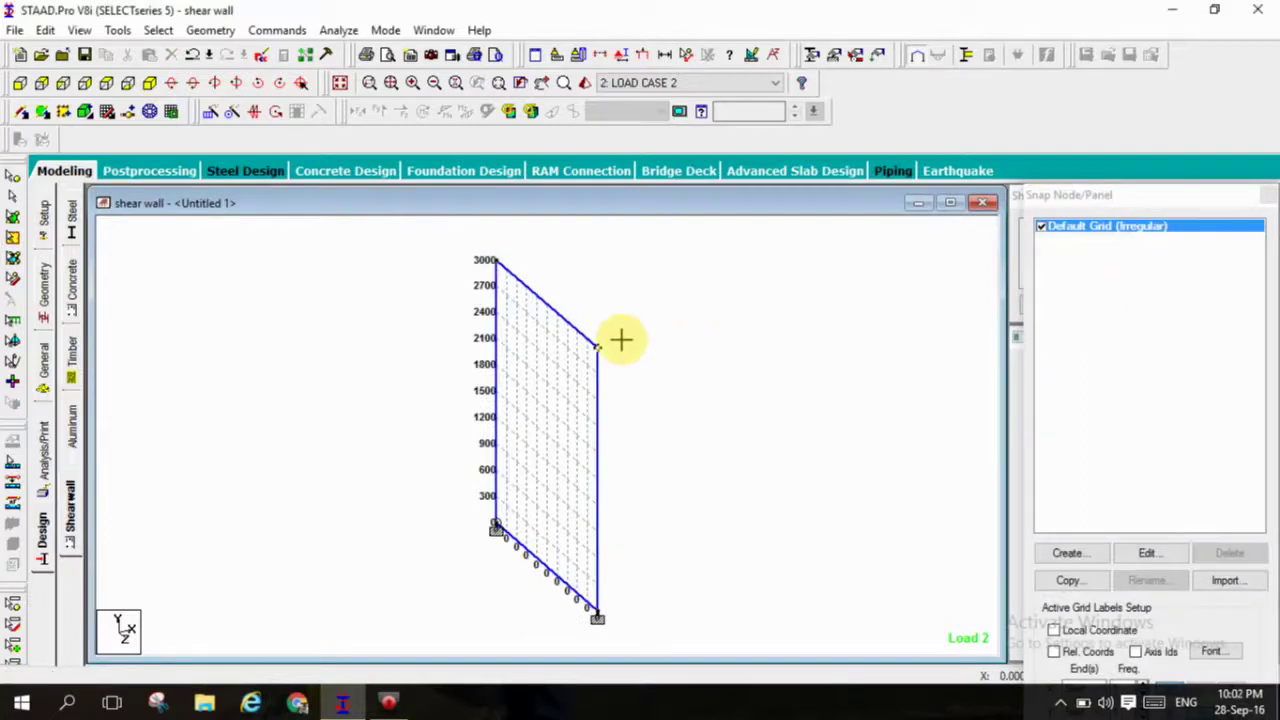
{"action": "left_click", "coordinate": [487, 262]}
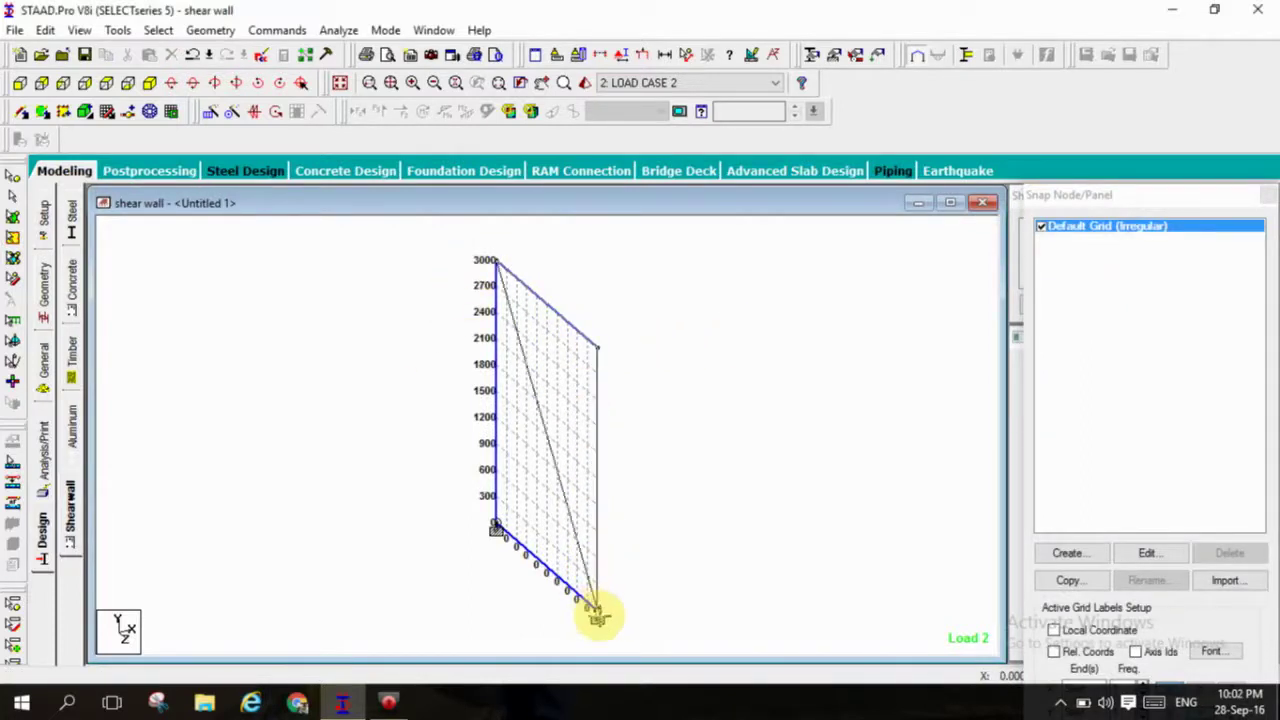
{"action": "left_click", "coordinate": [597, 614]}
{"action": "left_click", "coordinate": [494, 527]}
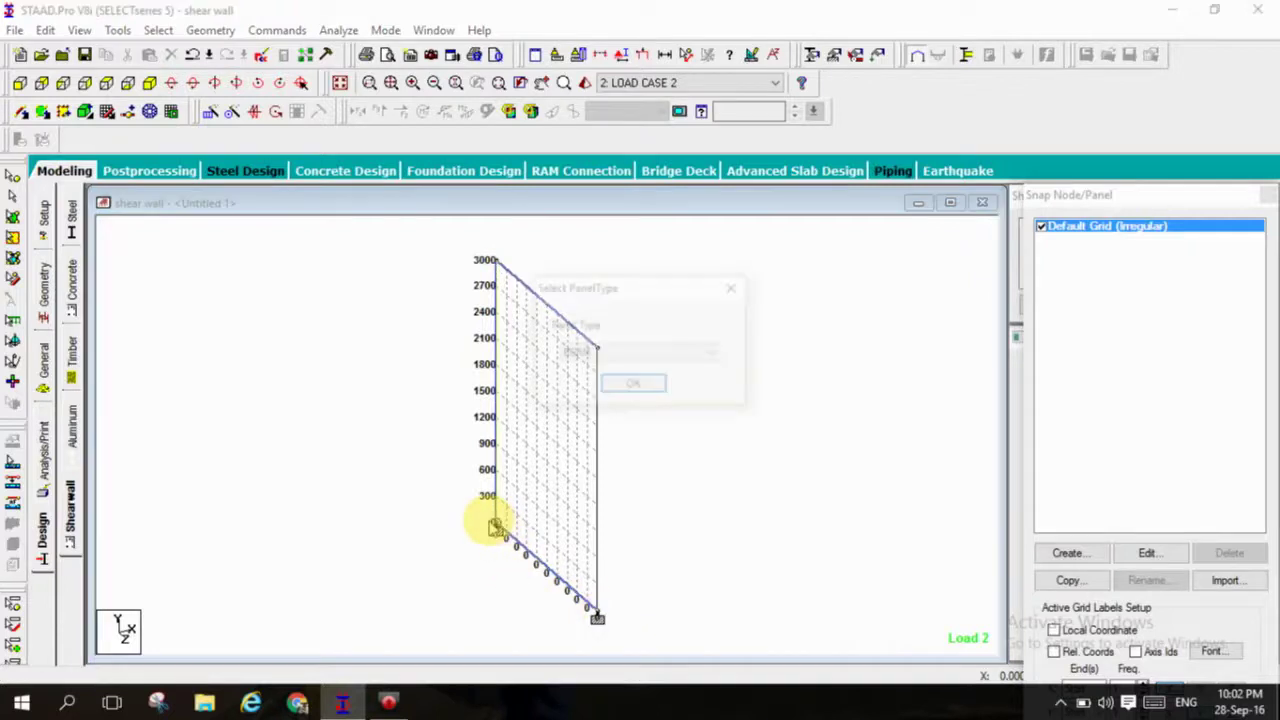
{"action": "left_click", "coordinate": [678, 356]}
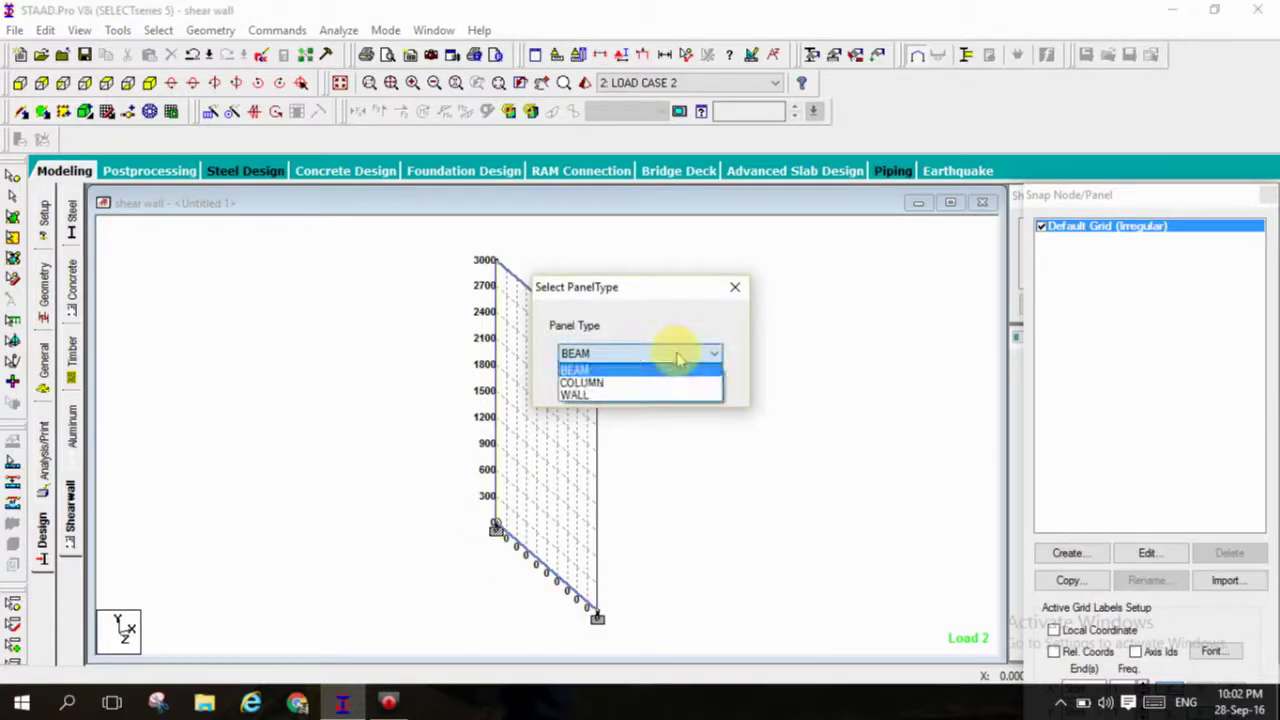
{"action": "left_click", "coordinate": [650, 394]}
{"action": "left_click", "coordinate": [634, 384]}
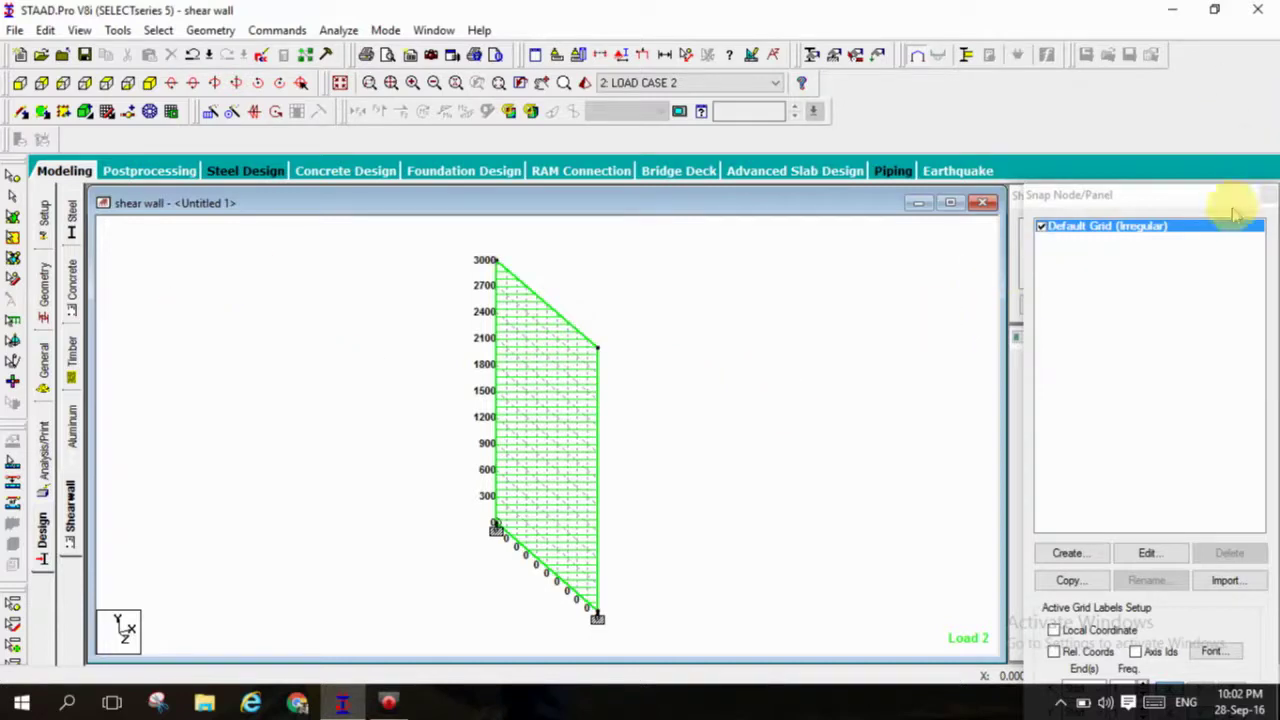
{"action": "left_click", "coordinate": [1268, 196]}
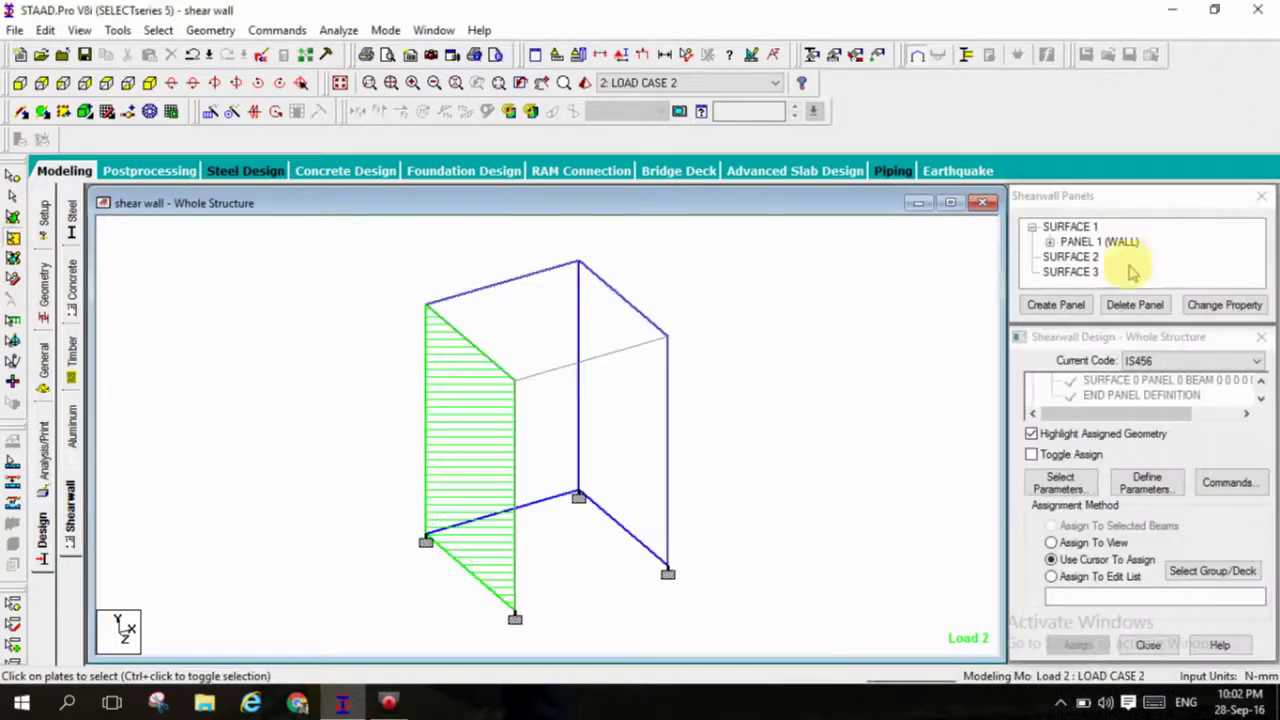
Step: Create a WALL type shear wall panel through the four corners of Surface 2
{"action": "left_click", "coordinate": [1070, 257]}
{"action": "left_click", "coordinate": [1055, 305]}
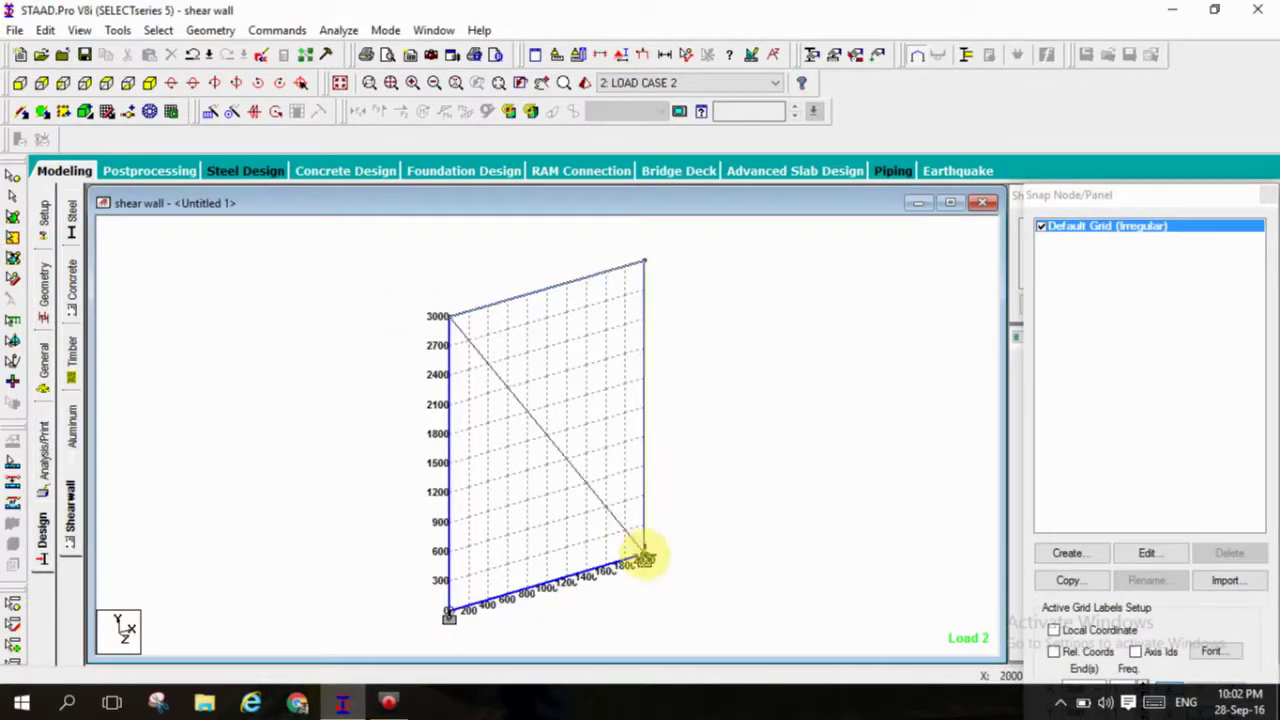
{"action": "left_click", "coordinate": [441, 609]}
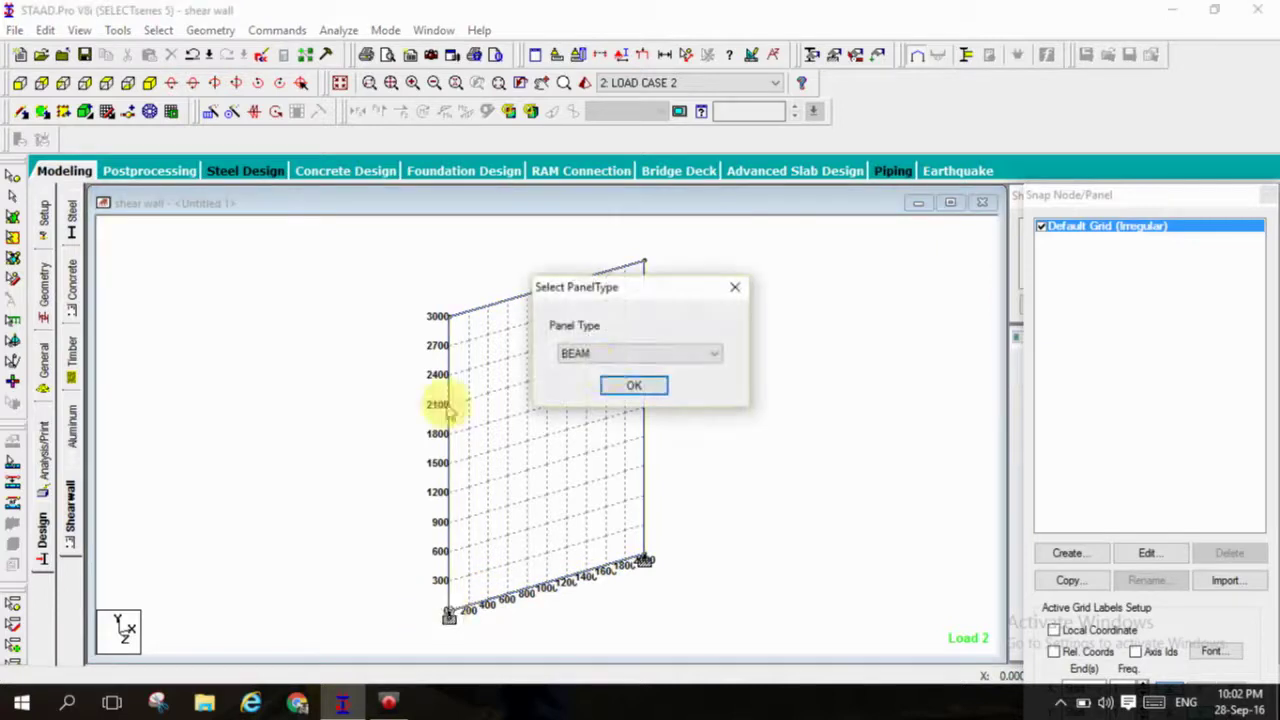
{"action": "left_click", "coordinate": [632, 356]}
{"action": "left_click", "coordinate": [616, 396]}
{"action": "left_click", "coordinate": [617, 394]}
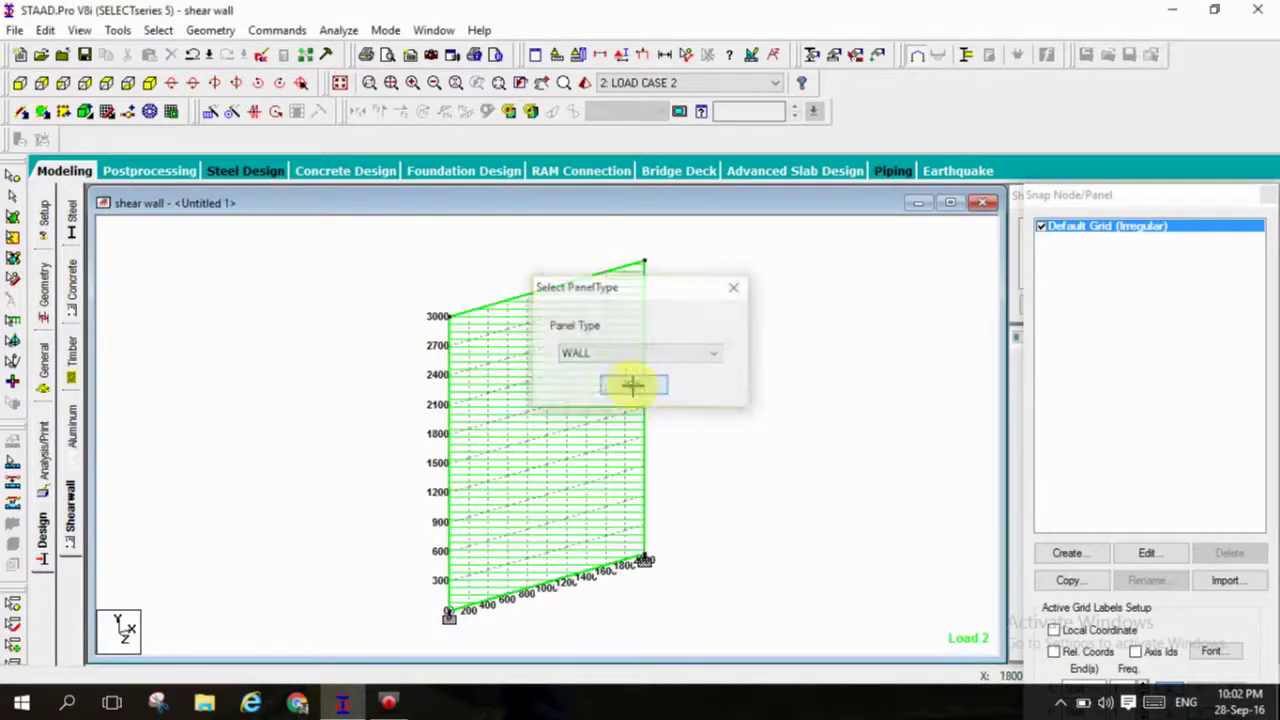
{"action": "left_click", "coordinate": [1265, 195]}
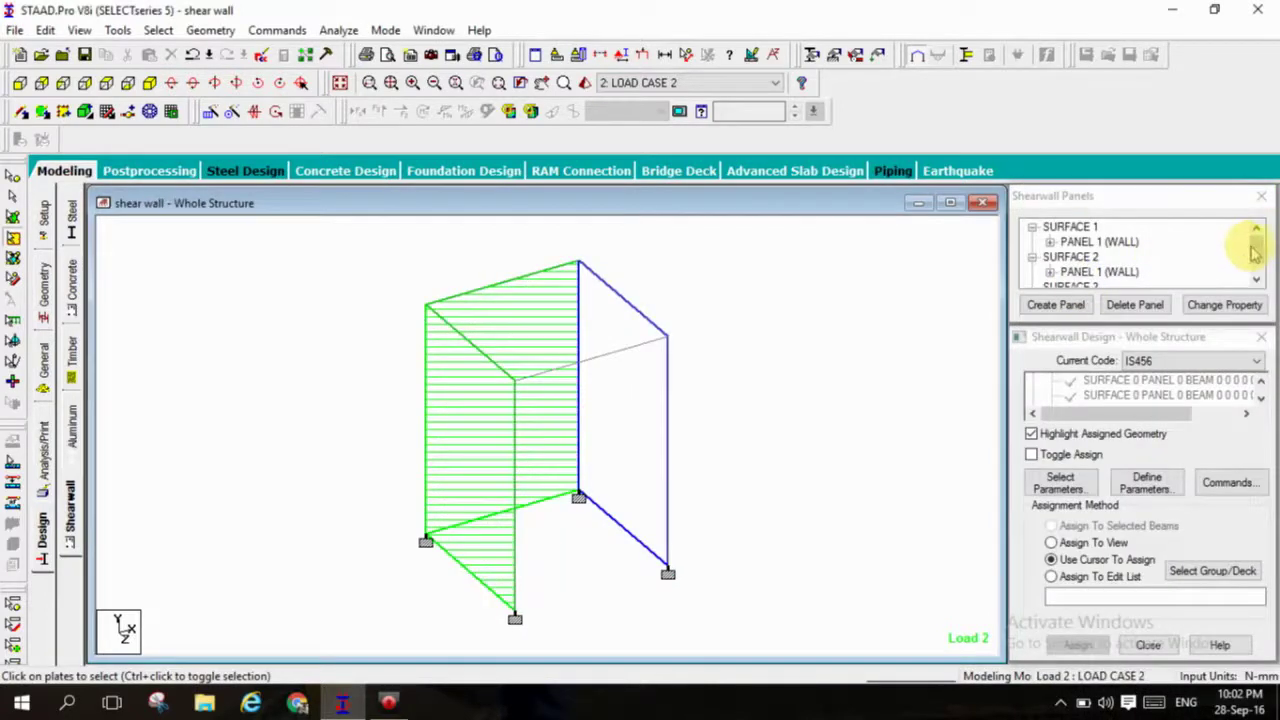
Step: Create a WALL type shear wall panel over the full face of Surface 3
{"action": "scroll", "coordinate": [1255, 253], "scroll_direction": "down", "scroll_amount": 1}
{"action": "left_click", "coordinate": [1070, 272]}
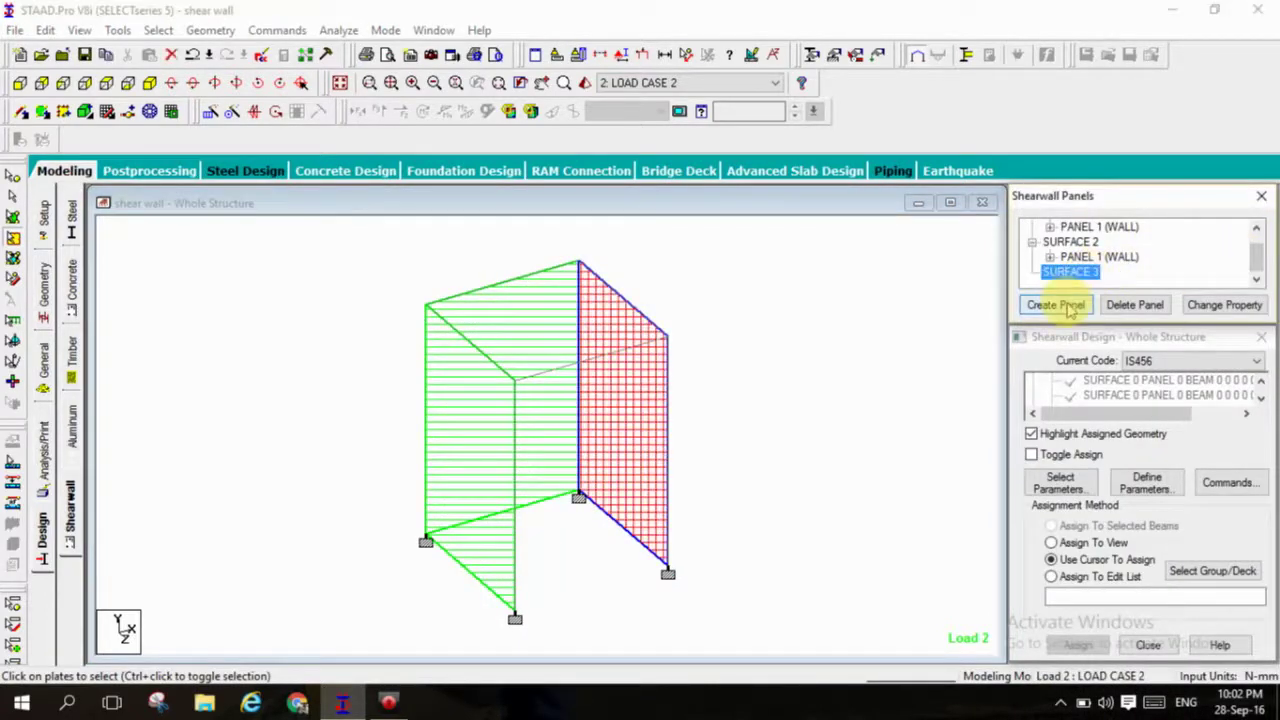
{"action": "left_click", "coordinate": [1068, 308]}
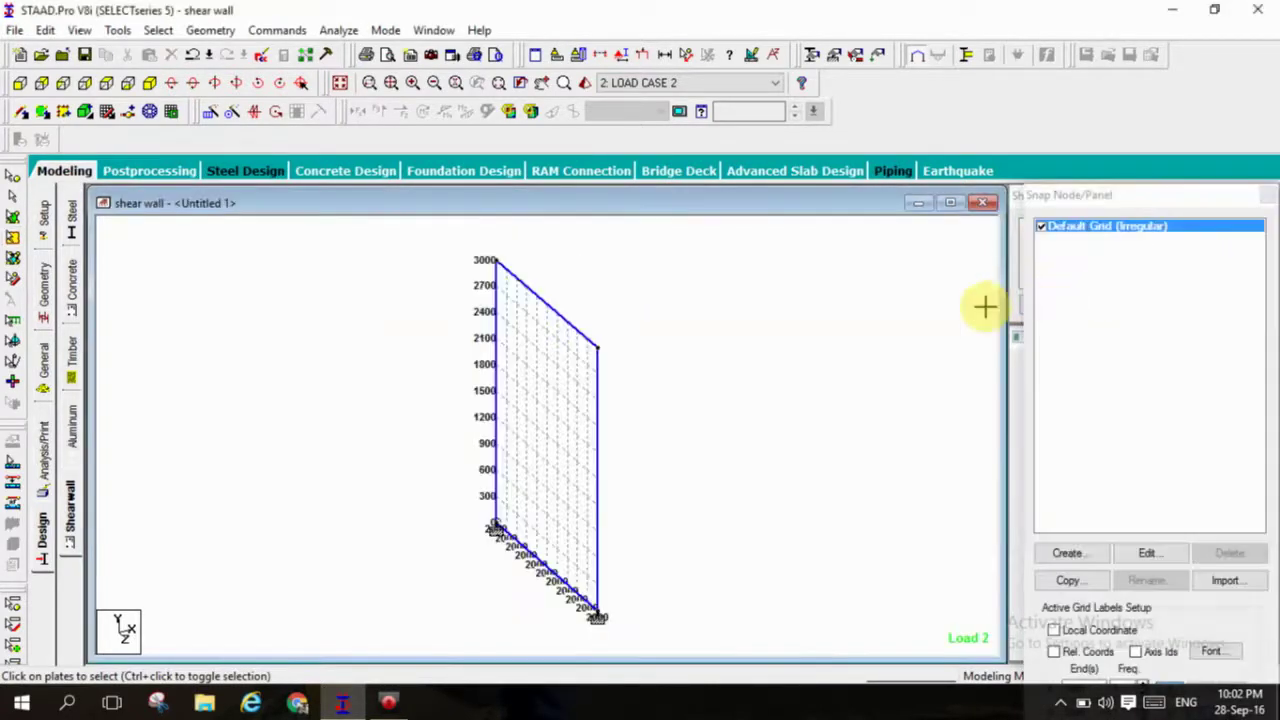
{"action": "left_click", "coordinate": [487, 257]}
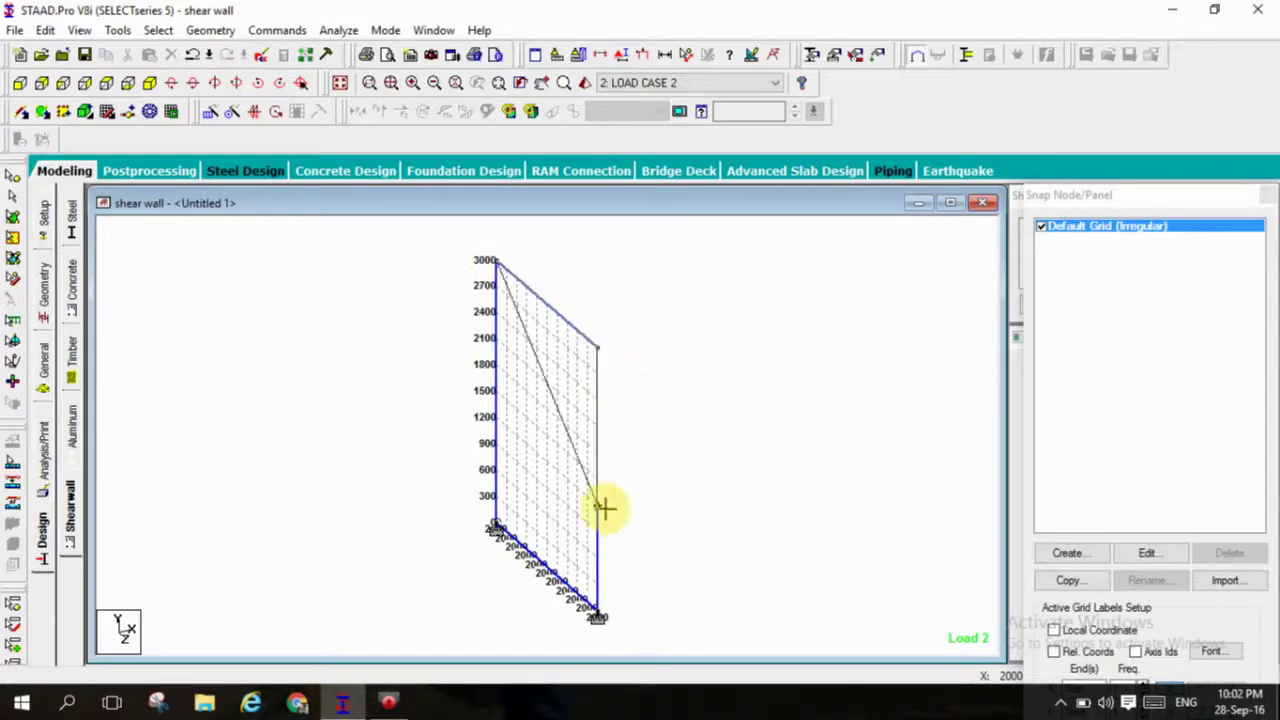
{"action": "left_click", "coordinate": [597, 595]}
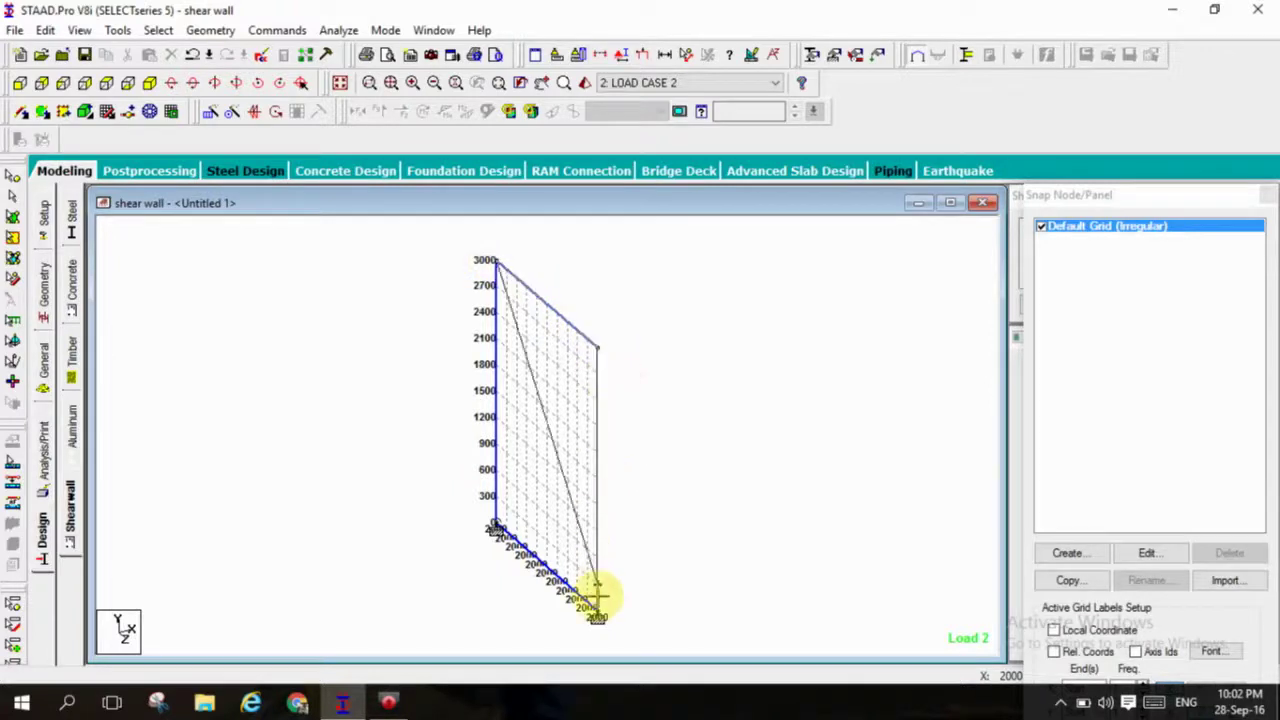
{"action": "left_click", "coordinate": [487, 524]}
{"action": "left_click", "coordinate": [610, 354]}
{"action": "left_click", "coordinate": [590, 392]}
{"action": "left_click", "coordinate": [634, 386]}
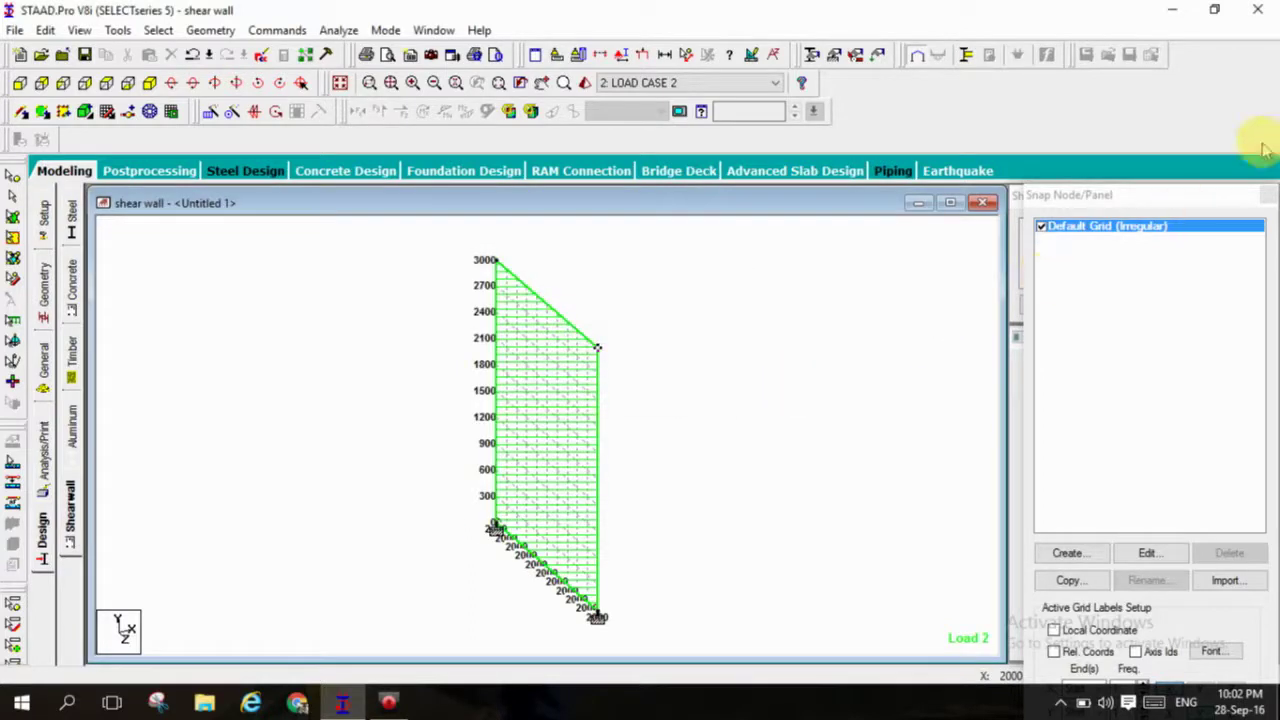
{"action": "left_click", "coordinate": [1249, 203]}
{"action": "left_click", "coordinate": [1266, 196]}
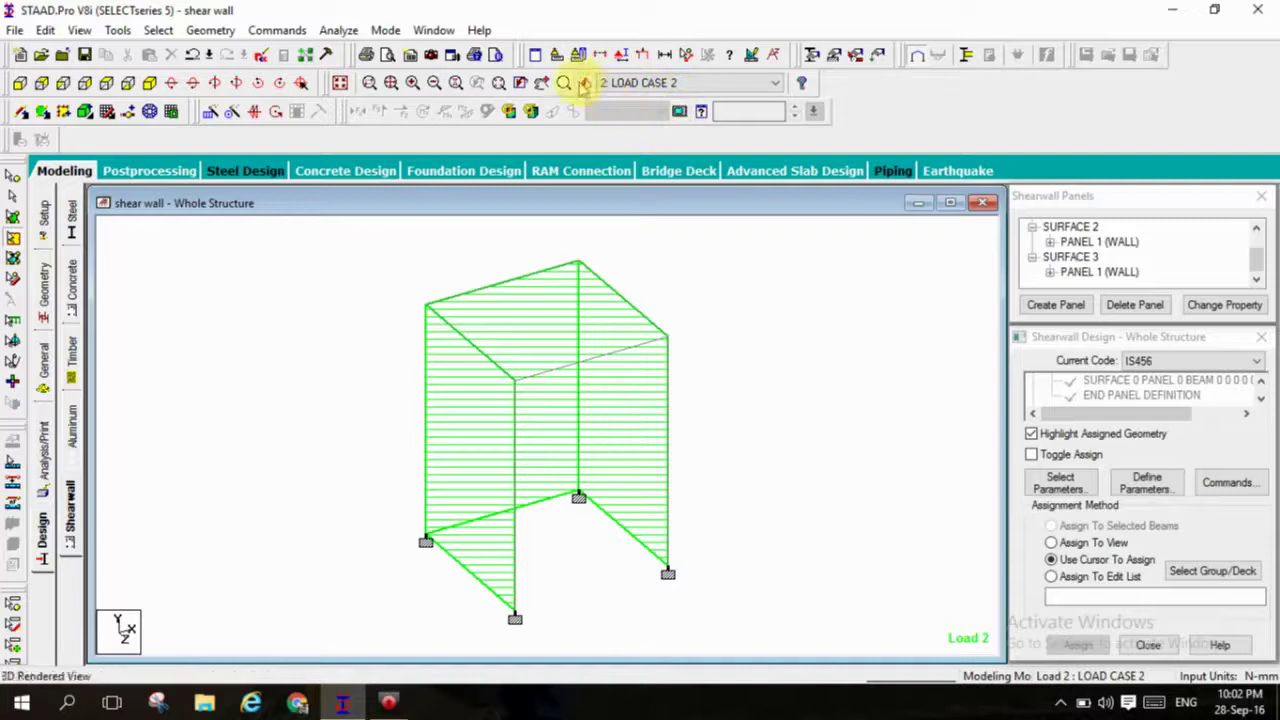
Step: Inspect the frame and its shear walls in the 3D rendered view, then close that view
{"action": "left_click", "coordinate": [585, 83]}
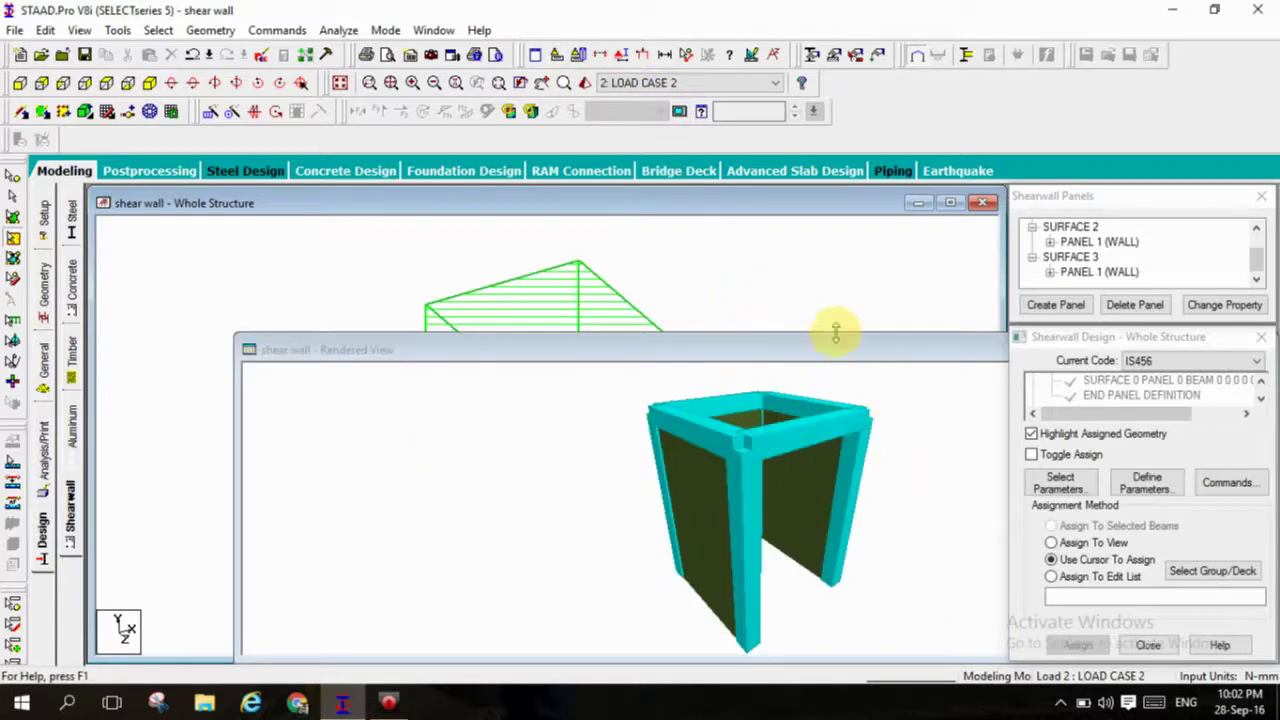
{"action": "left_click_drag", "start_coordinate": [832, 346], "coordinate": [640, 330]}
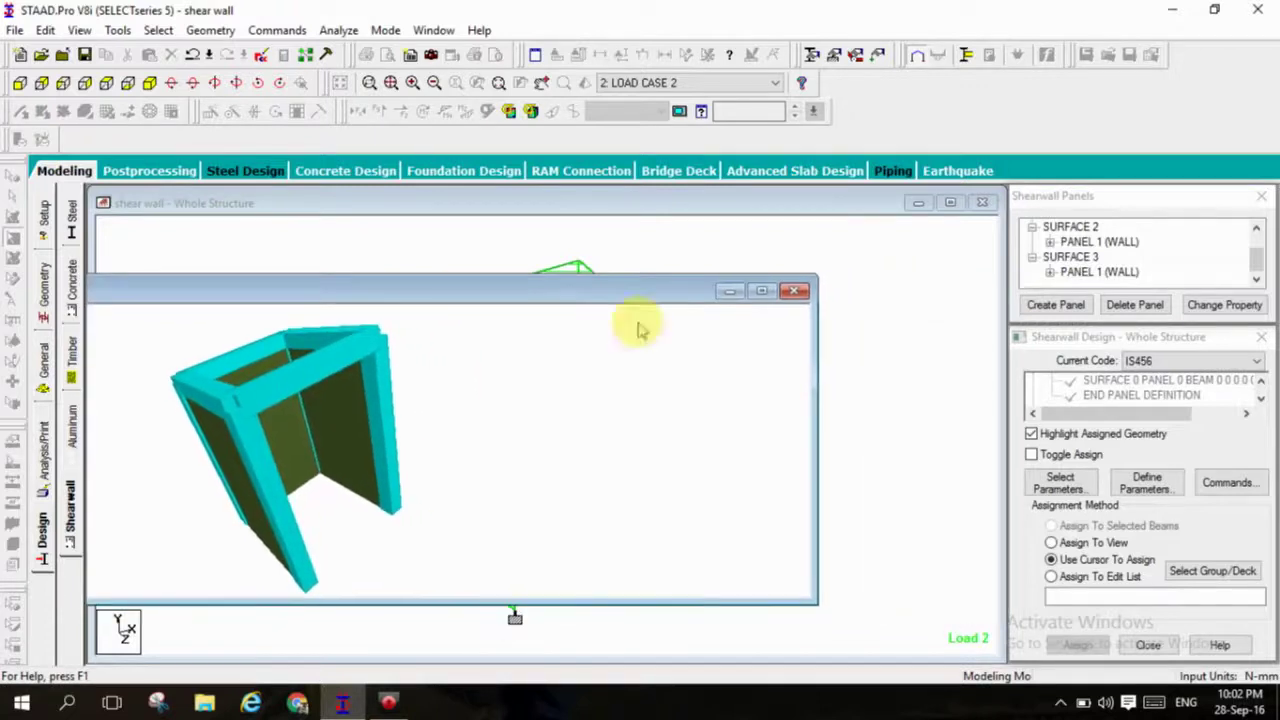
{"action": "left_click", "coordinate": [790, 292]}
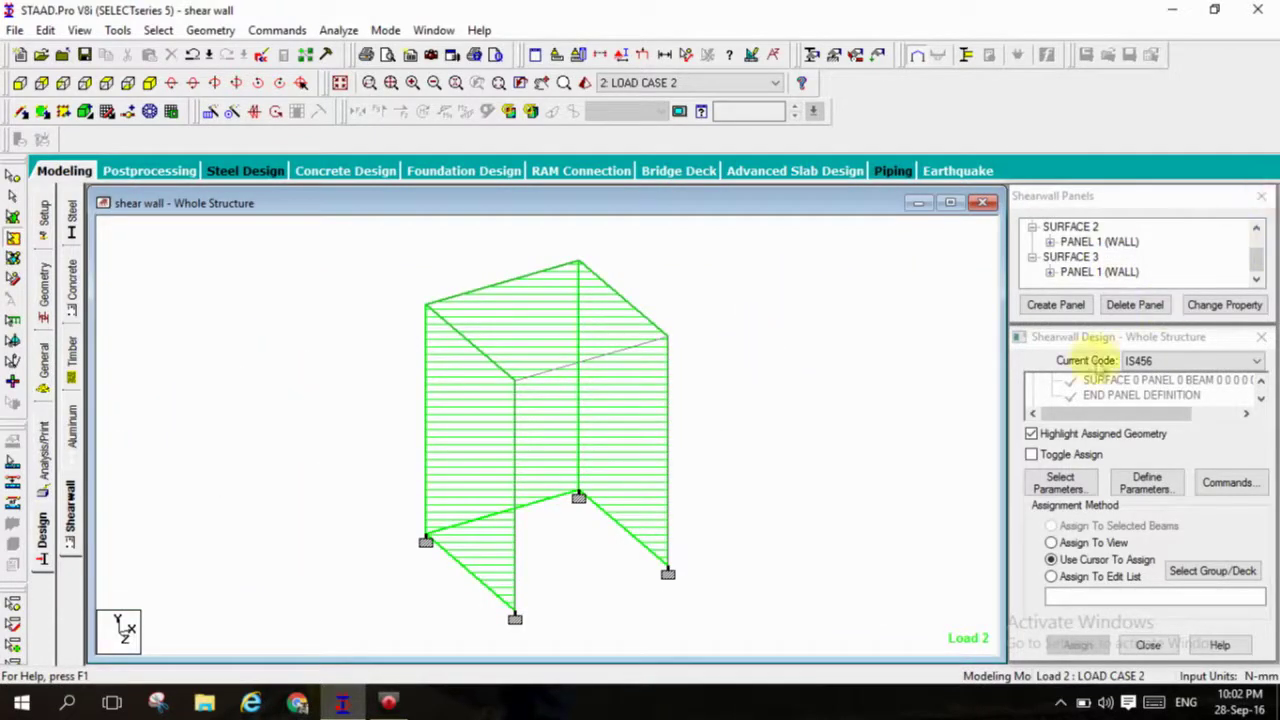
{"action": "left_click", "coordinate": [1058, 482]}
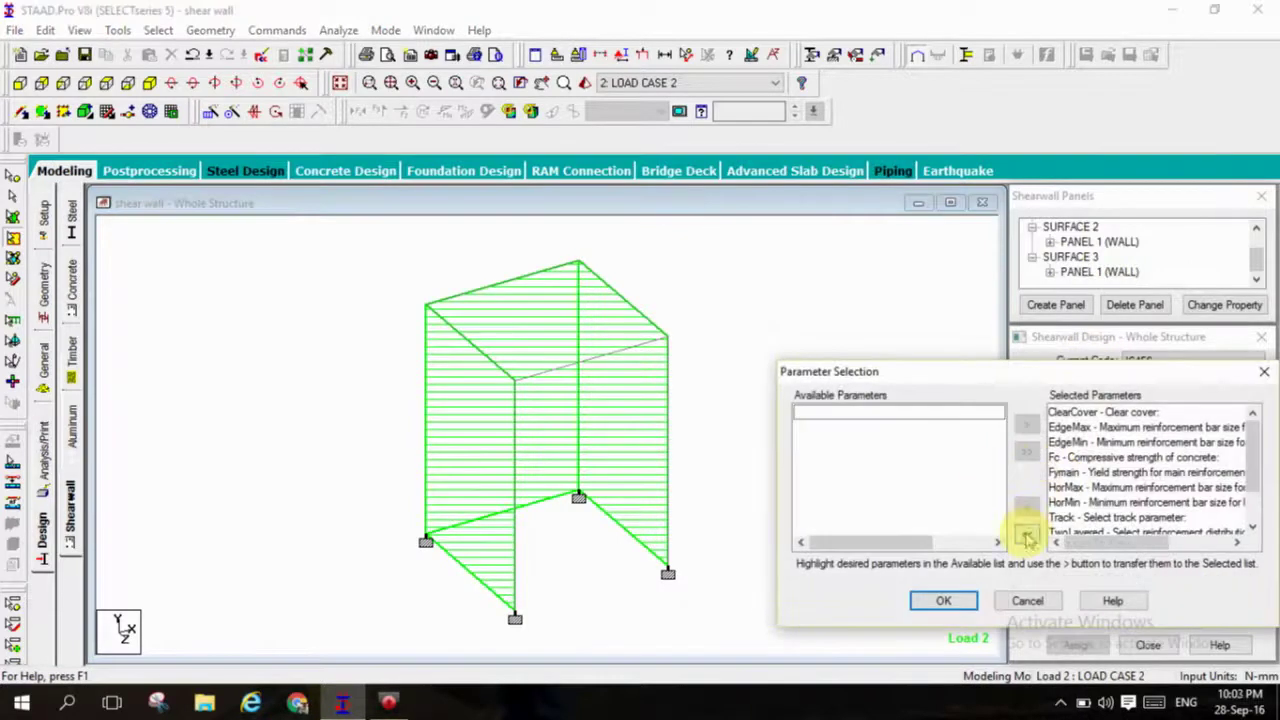
{"action": "left_click", "coordinate": [1027, 538]}
{"action": "left_click", "coordinate": [1030, 601]}
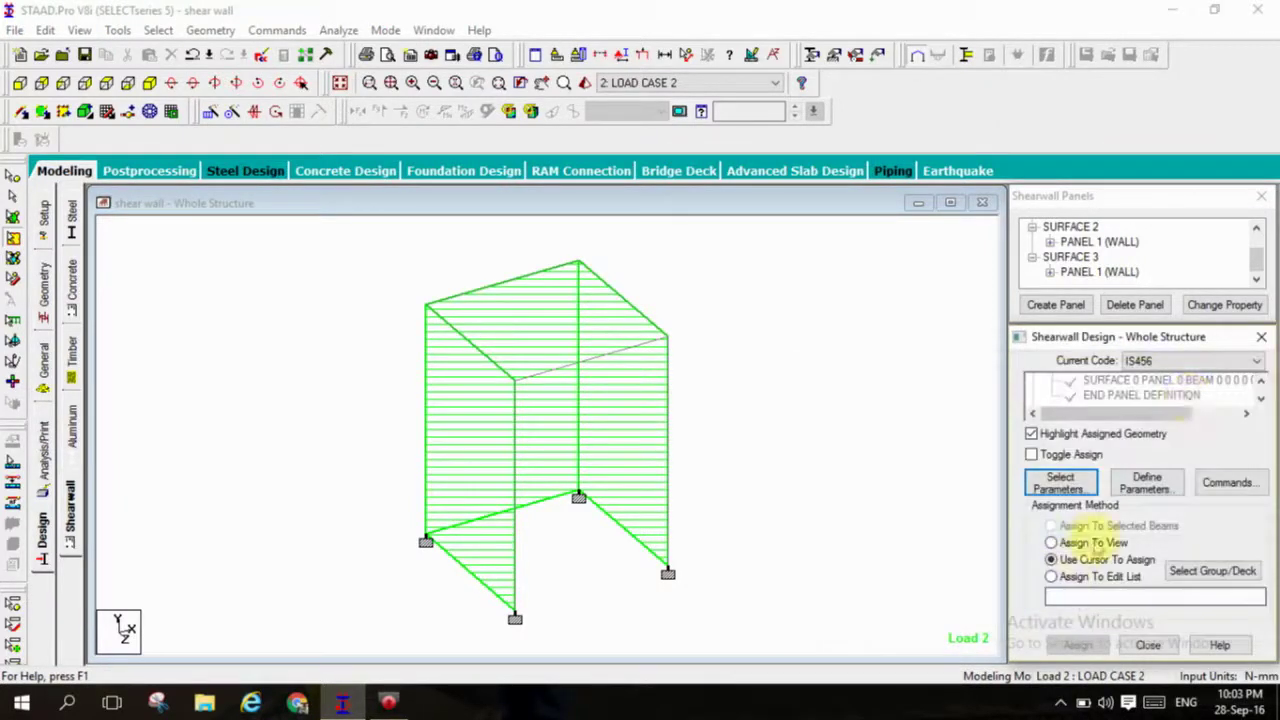
Step: Limit the selected shear wall design parameters to Fc (concrete compressive strength) and Fymain (main reinforcement yield strength)
{"action": "left_click", "coordinate": [1085, 485]}
{"action": "left_click", "coordinate": [1025, 533]}
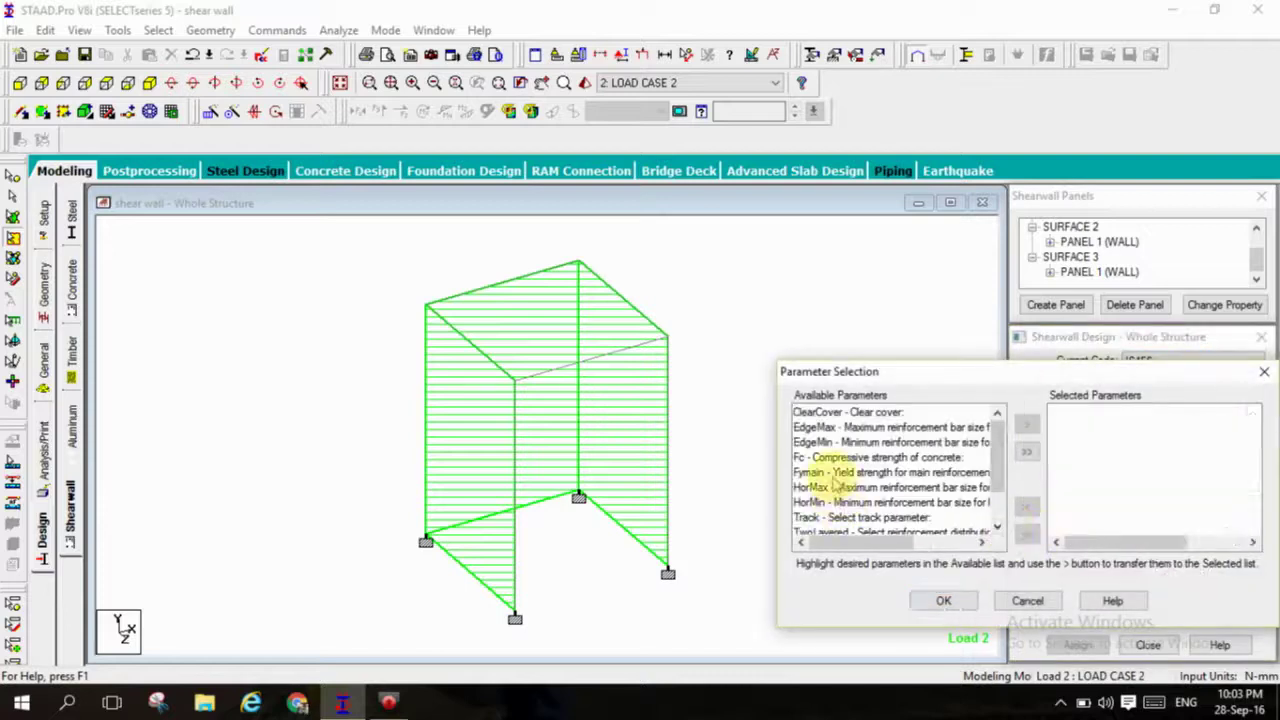
{"action": "left_click", "coordinate": [826, 457]}
{"action": "left_click", "coordinate": [1026, 424]}
{"action": "left_click", "coordinate": [940, 458]}
{"action": "left_click", "coordinate": [1026, 424]}
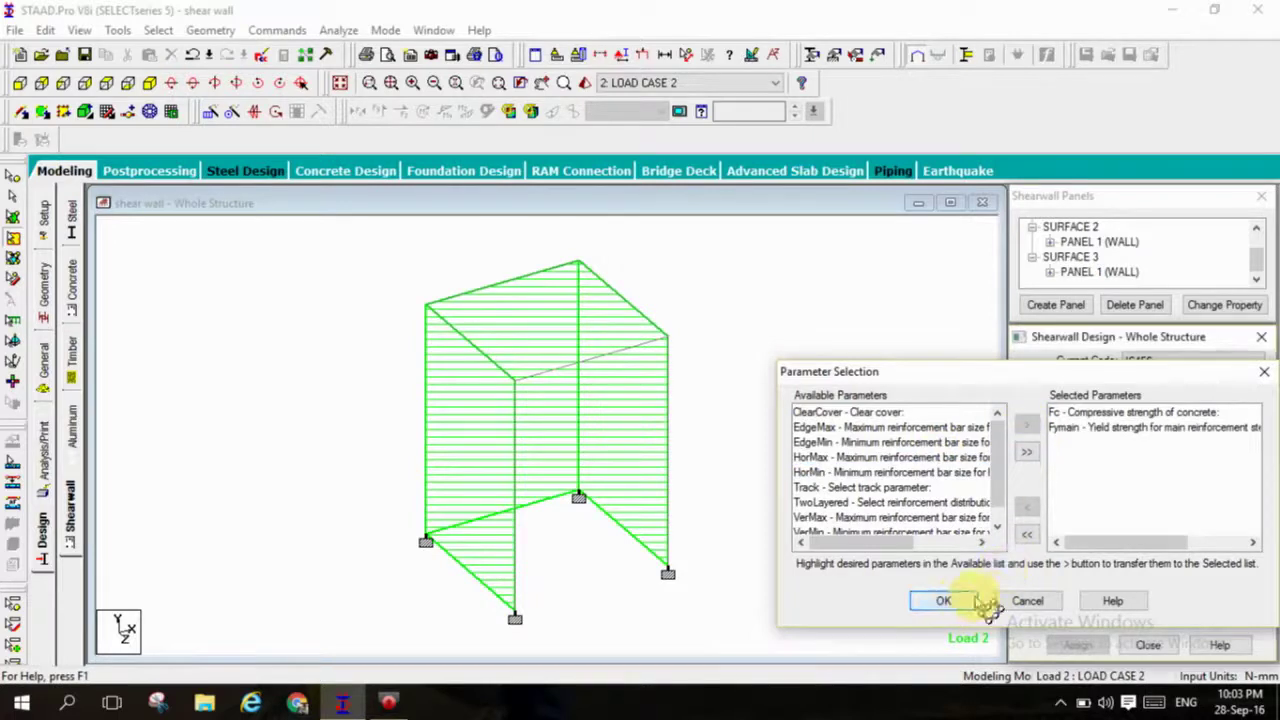
{"action": "left_click", "coordinate": [945, 601]}
Step: Add the design parameters FC with 20 N/mm2 and FYMAIN with 415 N/mm2
{"action": "left_click", "coordinate": [1148, 490]}
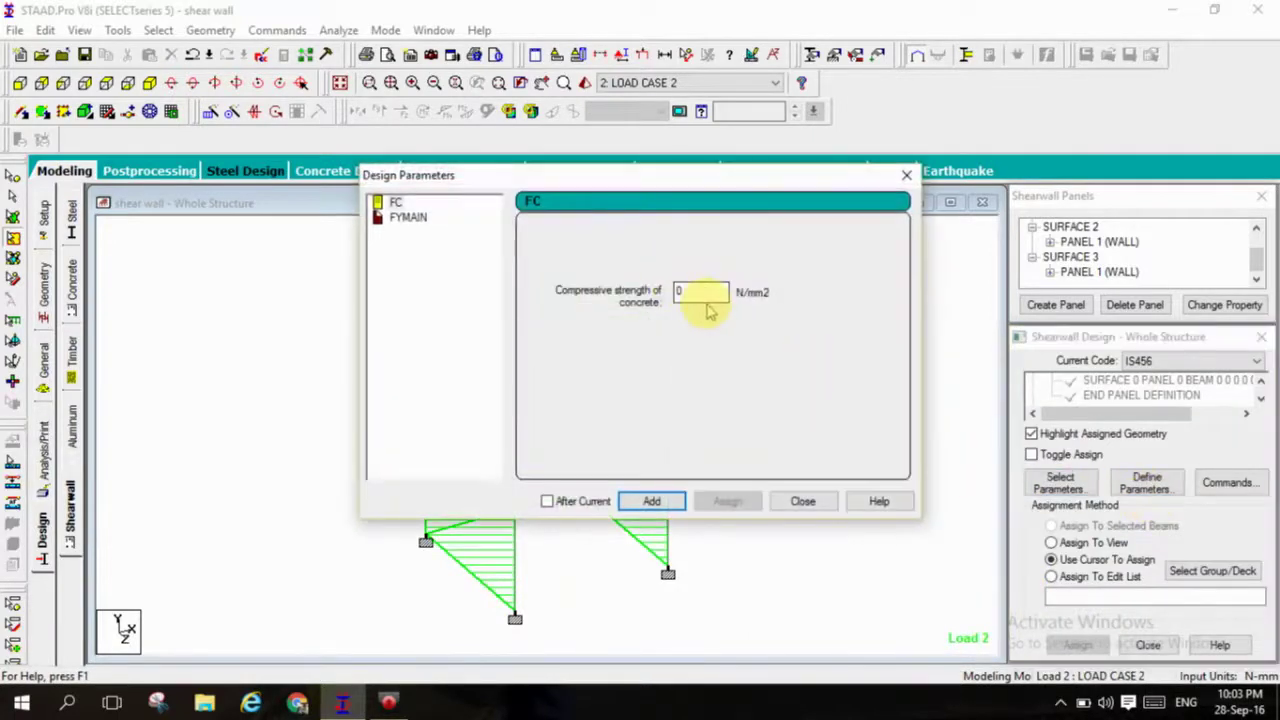
{"action": "double_click", "coordinate": [703, 292]}
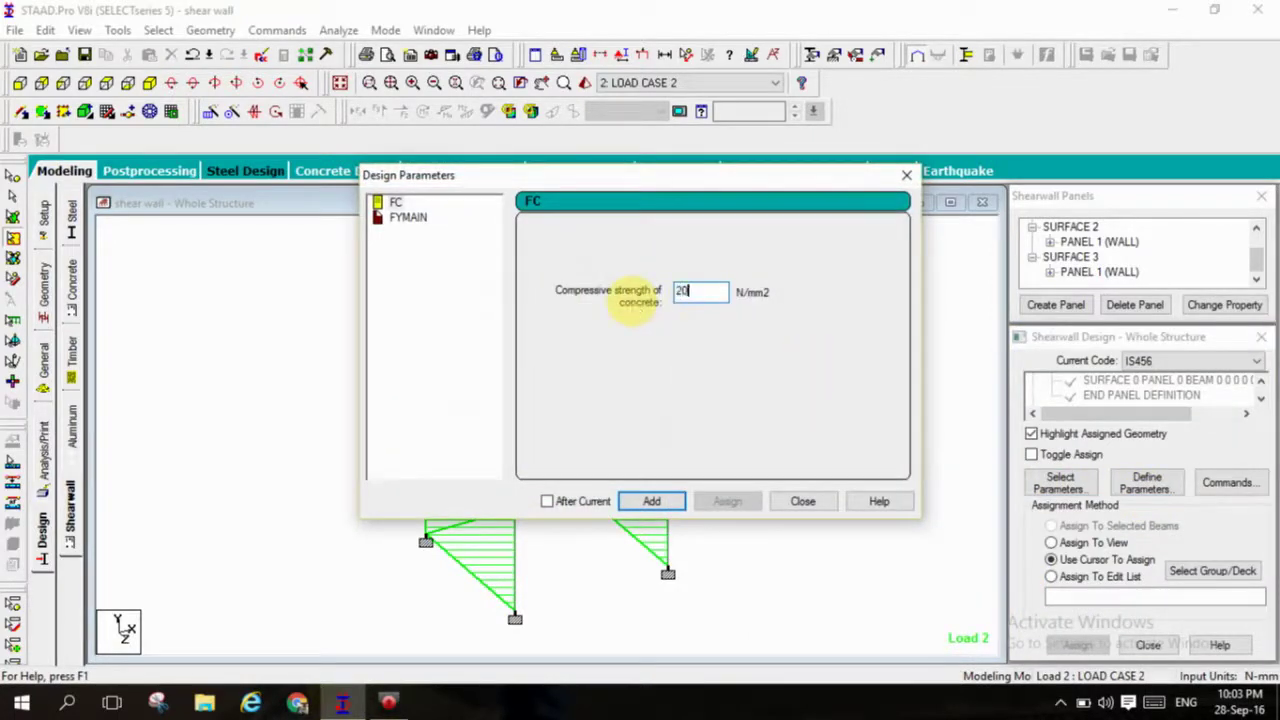
{"action": "left_click", "coordinate": [651, 501]}
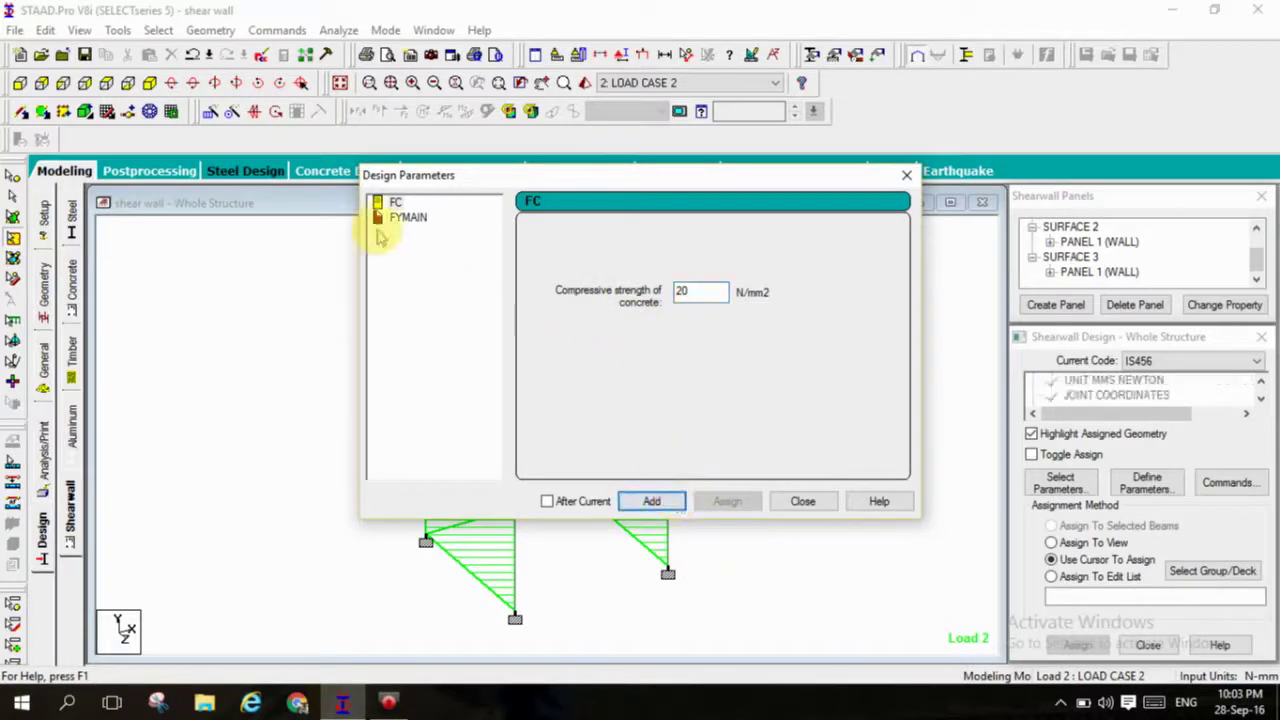
{"action": "left_click", "coordinate": [406, 217]}
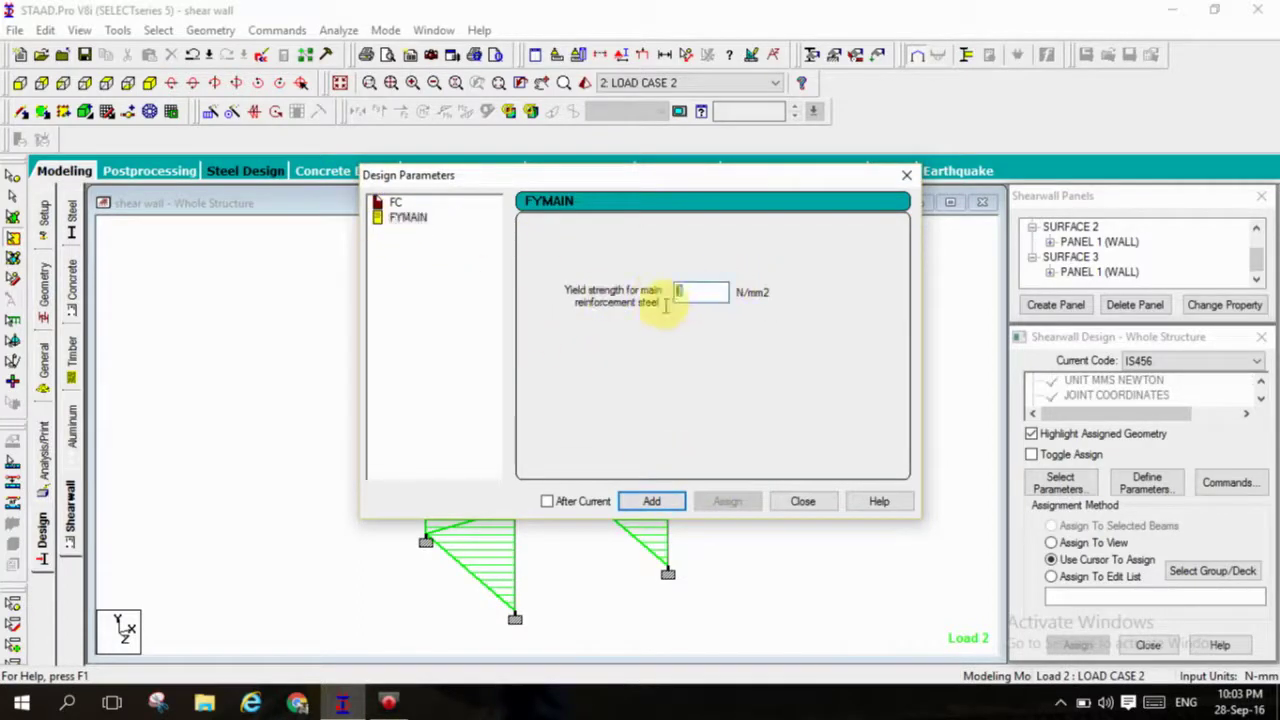
{"action": "type", "text": "415"}
{"action": "left_click", "coordinate": [651, 501]}
{"action": "left_click", "coordinate": [797, 510]}
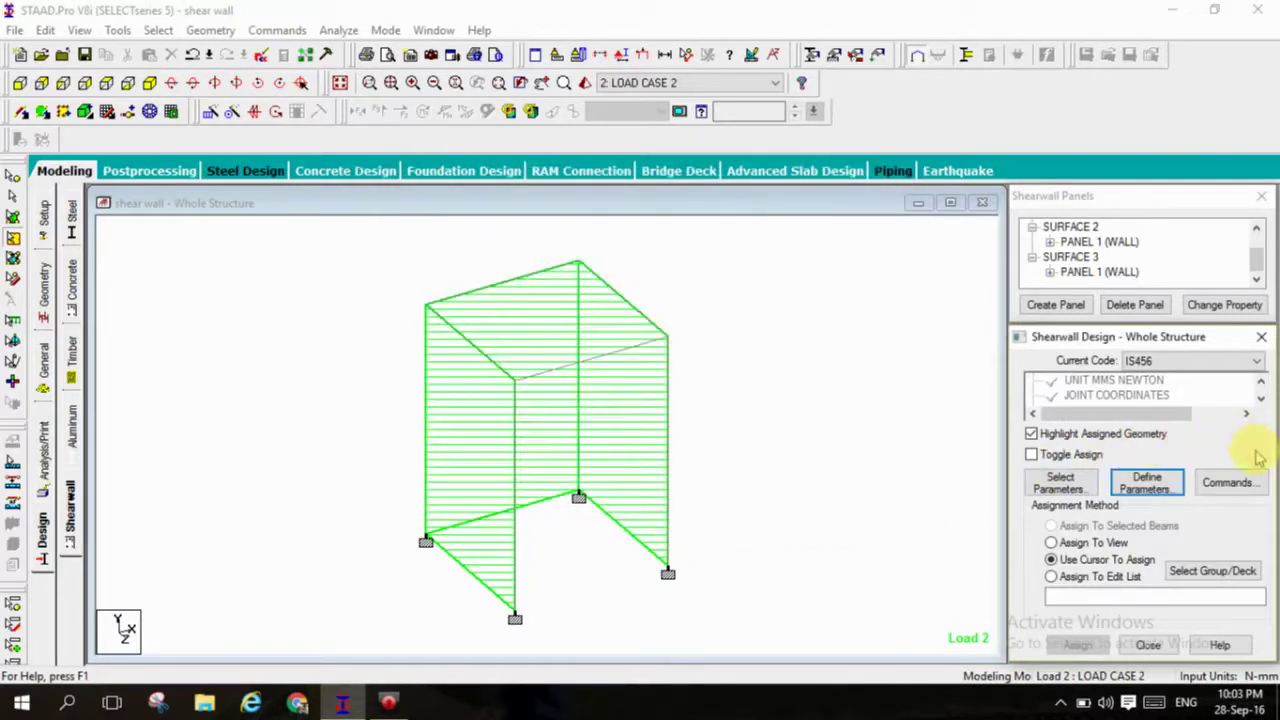
Step: Add the DESIGN SHEARWALL command to the shear wall design
{"action": "left_click", "coordinate": [1235, 482]}
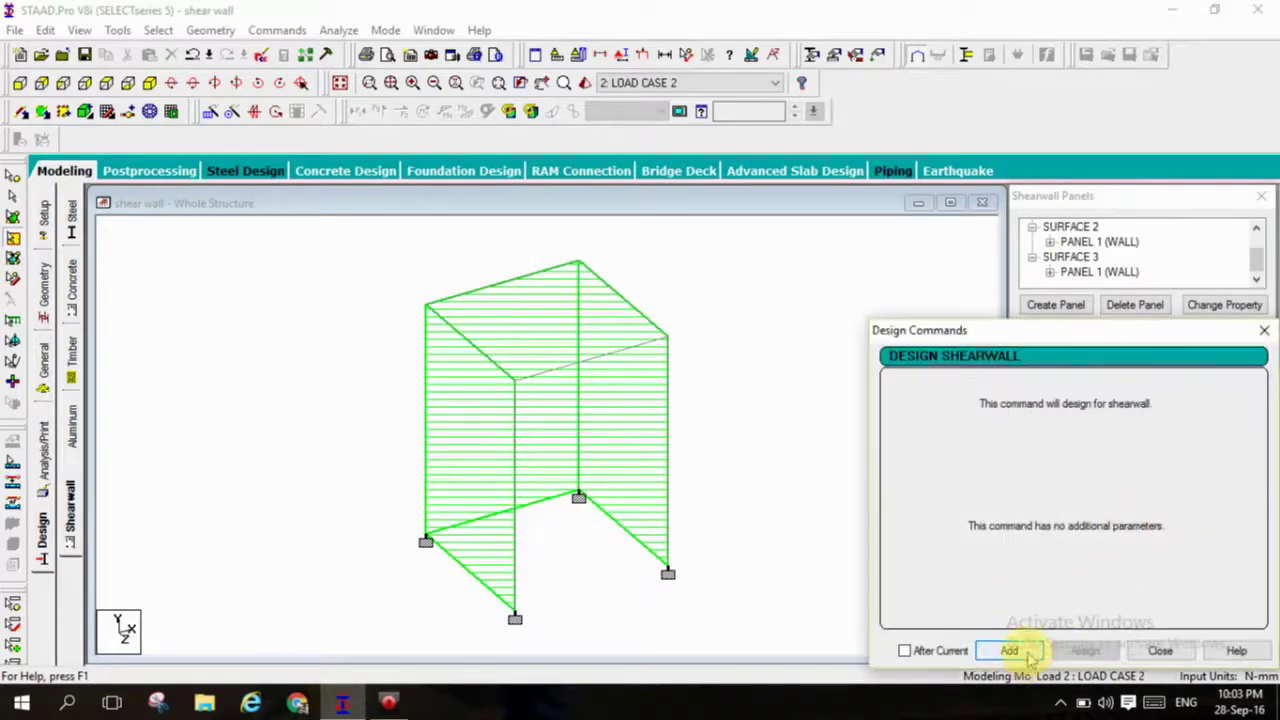
{"action": "left_click", "coordinate": [1160, 651]}
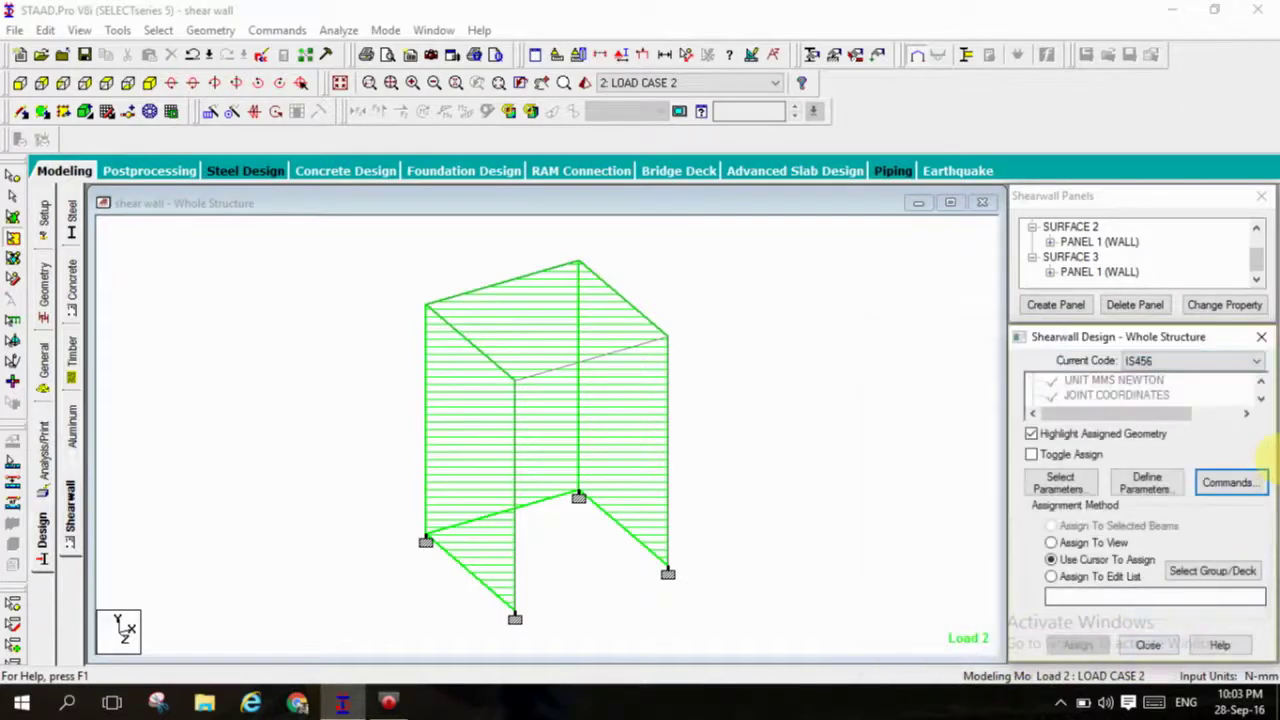
Step: Assign the FC 20 concrete strength parameter to all surfaces in the view
{"action": "left_click", "coordinate": [1261, 400]}
{"action": "left_click", "coordinate": [1261, 400]}
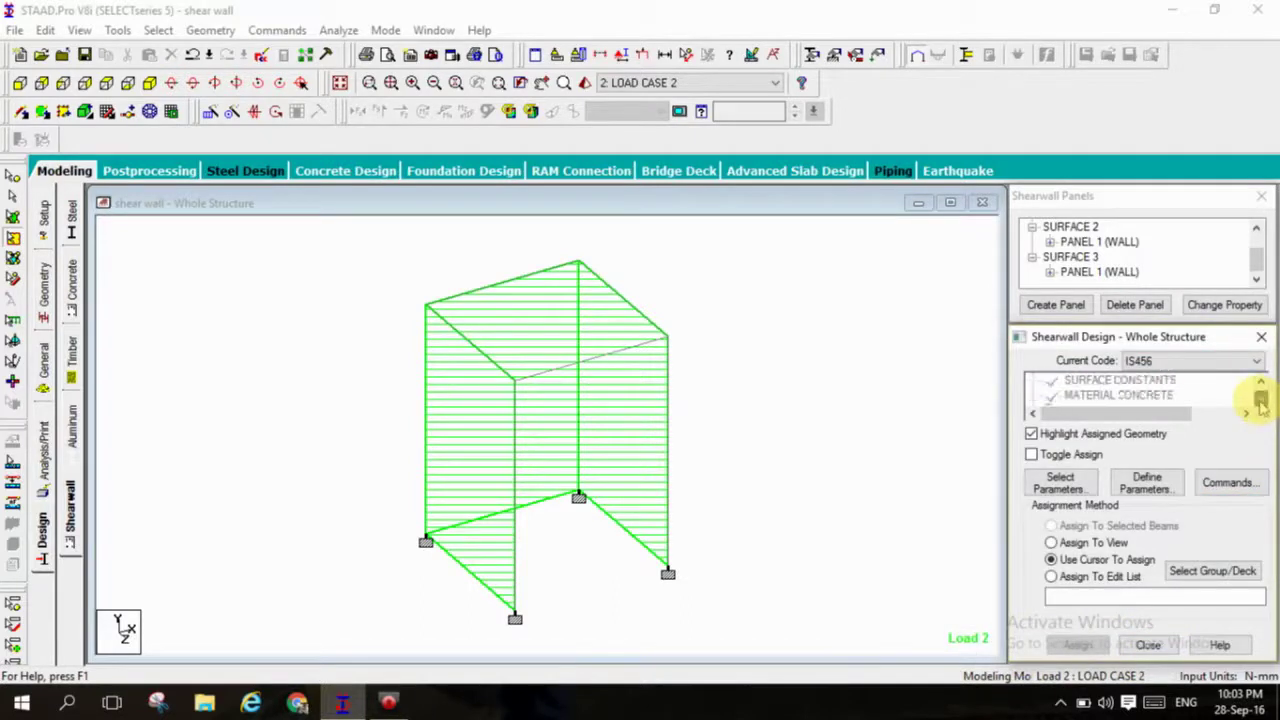
{"action": "left_click", "coordinate": [1261, 400]}
{"action": "left_click", "coordinate": [1261, 400]}
{"action": "left_click", "coordinate": [1261, 400]}
{"action": "left_click", "coordinate": [1261, 400]}
{"action": "left_click", "coordinate": [1261, 400]}
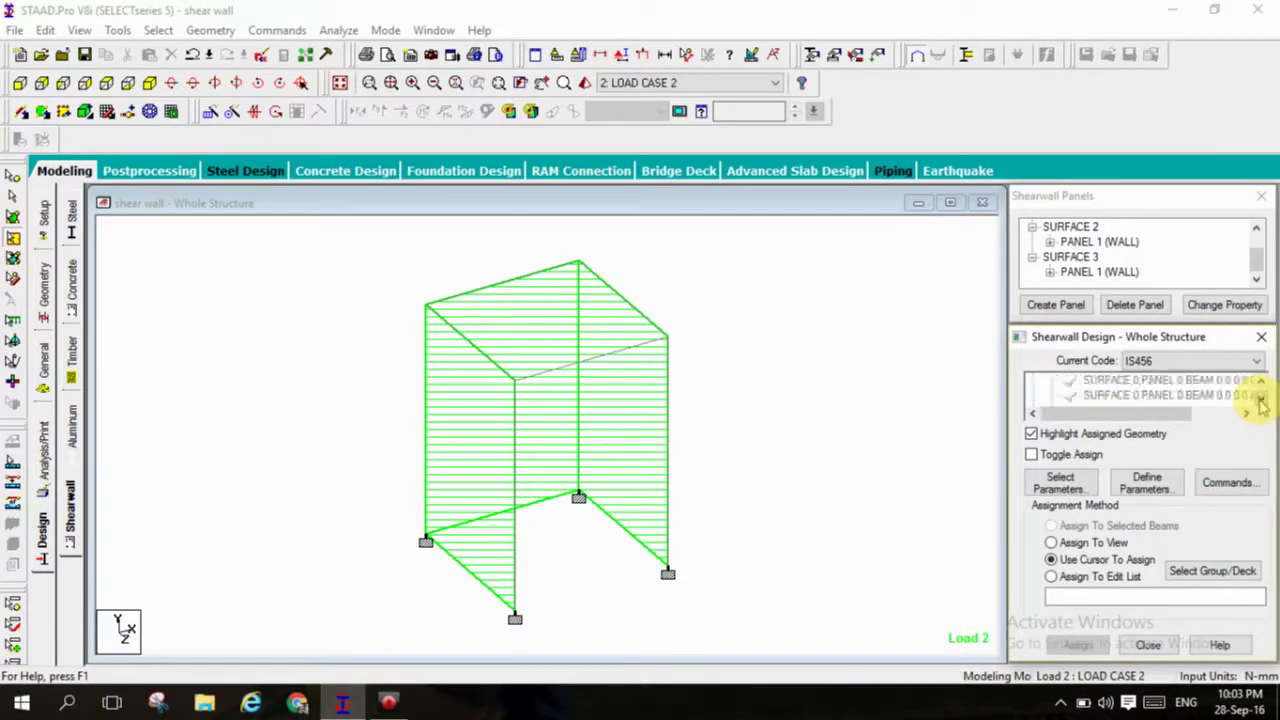
{"action": "left_click", "coordinate": [1261, 400]}
{"action": "left_click", "coordinate": [1261, 400]}
{"action": "left_click", "coordinate": [1097, 397]}
{"action": "left_click", "coordinate": [1093, 545]}
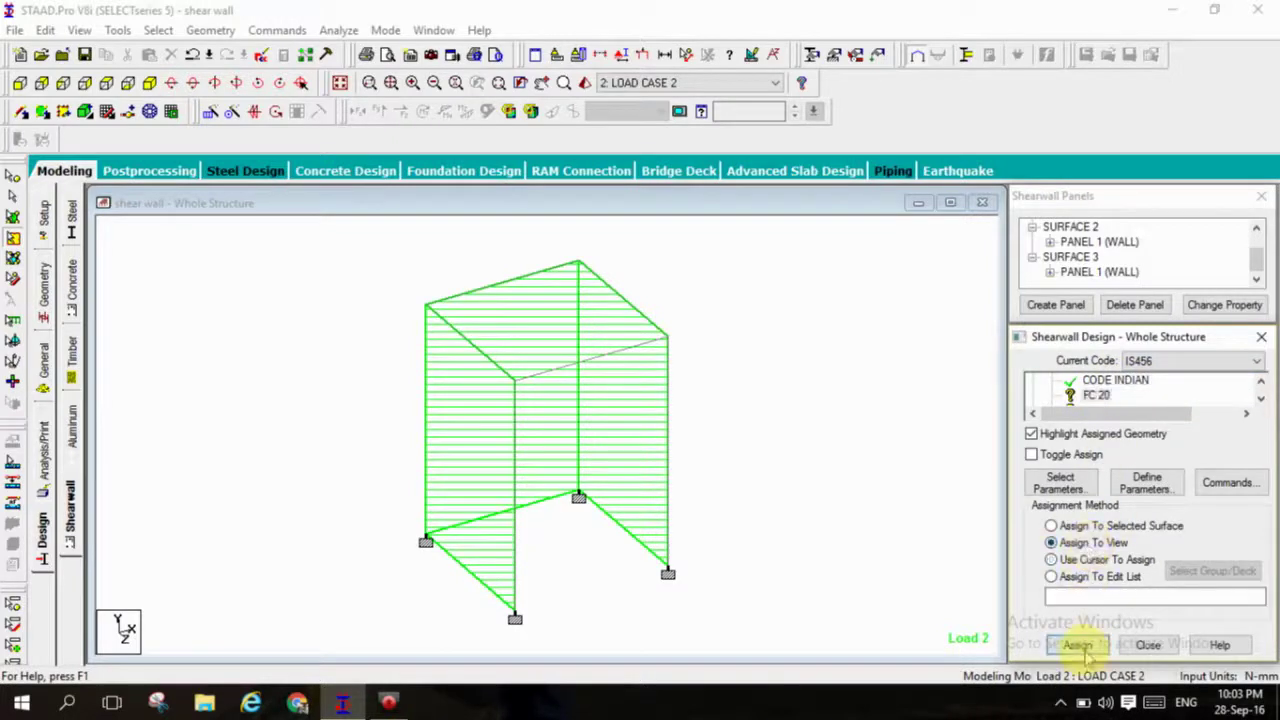
{"action": "left_click", "coordinate": [1078, 645]}
{"action": "left_click", "coordinate": [1137, 545]}
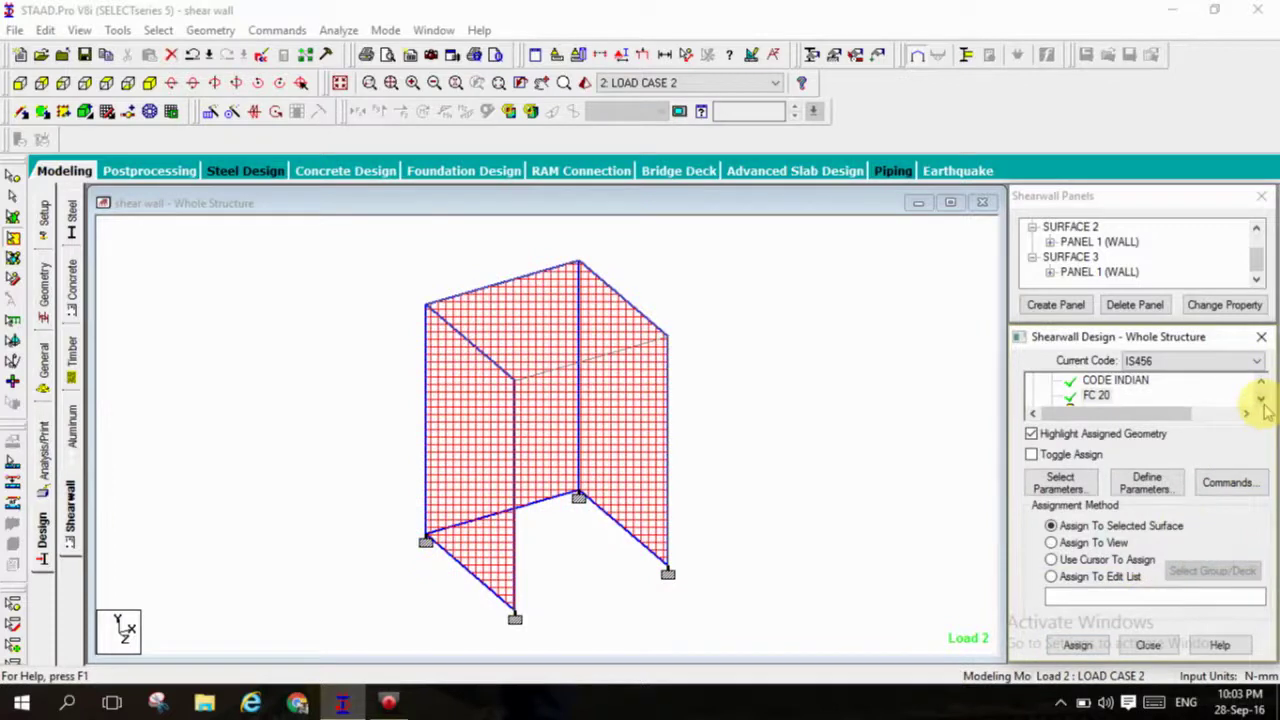
Step: Assign the FYMAIN 415 main reinforcement parameter to all surfaces in the view
{"action": "left_click", "coordinate": [1261, 399]}
{"action": "left_click", "coordinate": [1261, 382]}
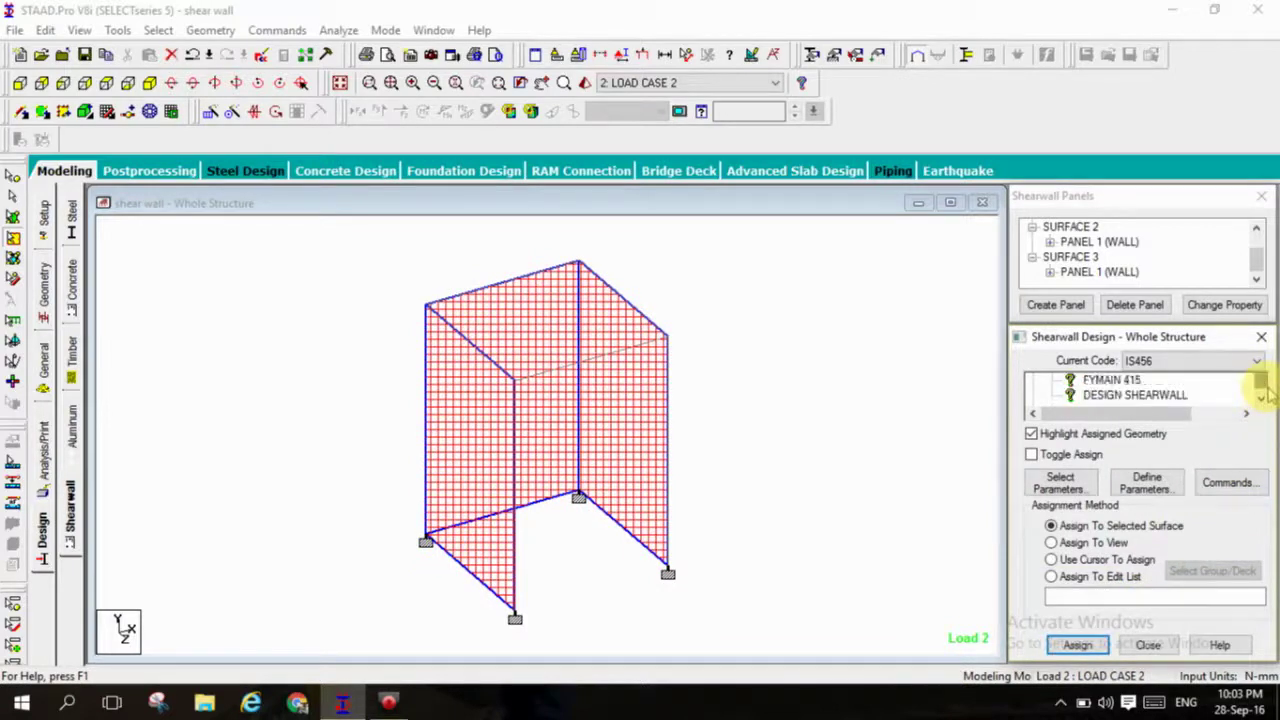
{"action": "left_click", "coordinate": [1112, 380]}
{"action": "left_click", "coordinate": [1106, 560]}
{"action": "left_click", "coordinate": [1095, 542]}
{"action": "left_click", "coordinate": [1077, 645]}
{"action": "left_click", "coordinate": [1137, 541]}
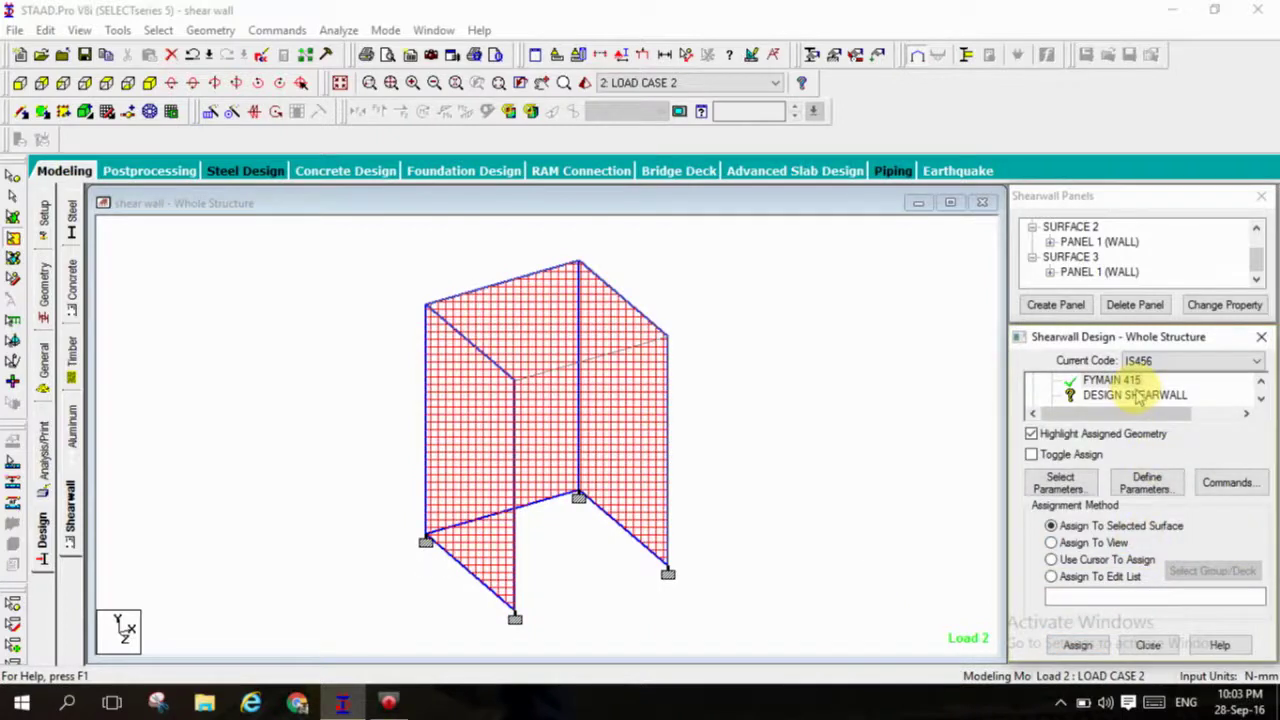
Step: Assign the DESIGN SHEARWALL command to all surfaces in the view
{"action": "left_click", "coordinate": [1134, 395]}
{"action": "left_click", "coordinate": [1104, 559]}
{"action": "left_click", "coordinate": [1095, 542]}
{"action": "left_click", "coordinate": [1075, 644]}
{"action": "left_click", "coordinate": [1100, 543]}
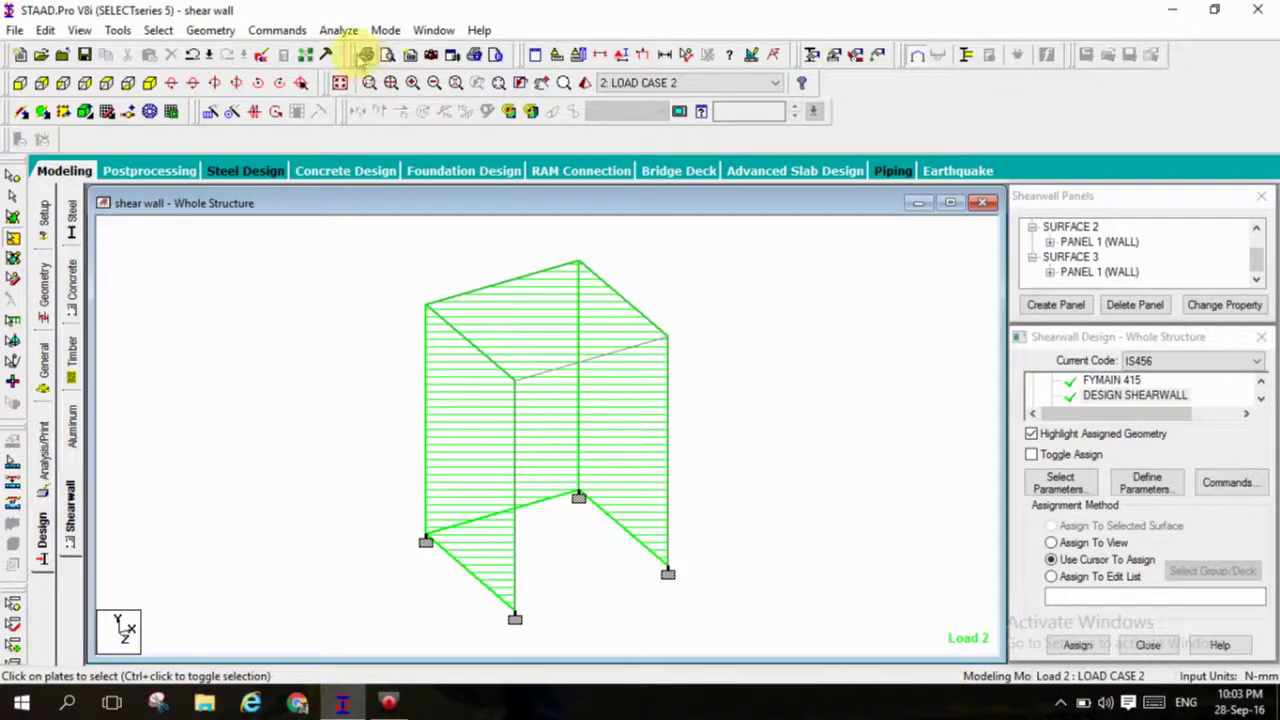
Step: Save the modified structure, run the analysis and design, and open the output file
{"action": "left_click", "coordinate": [362, 54]}
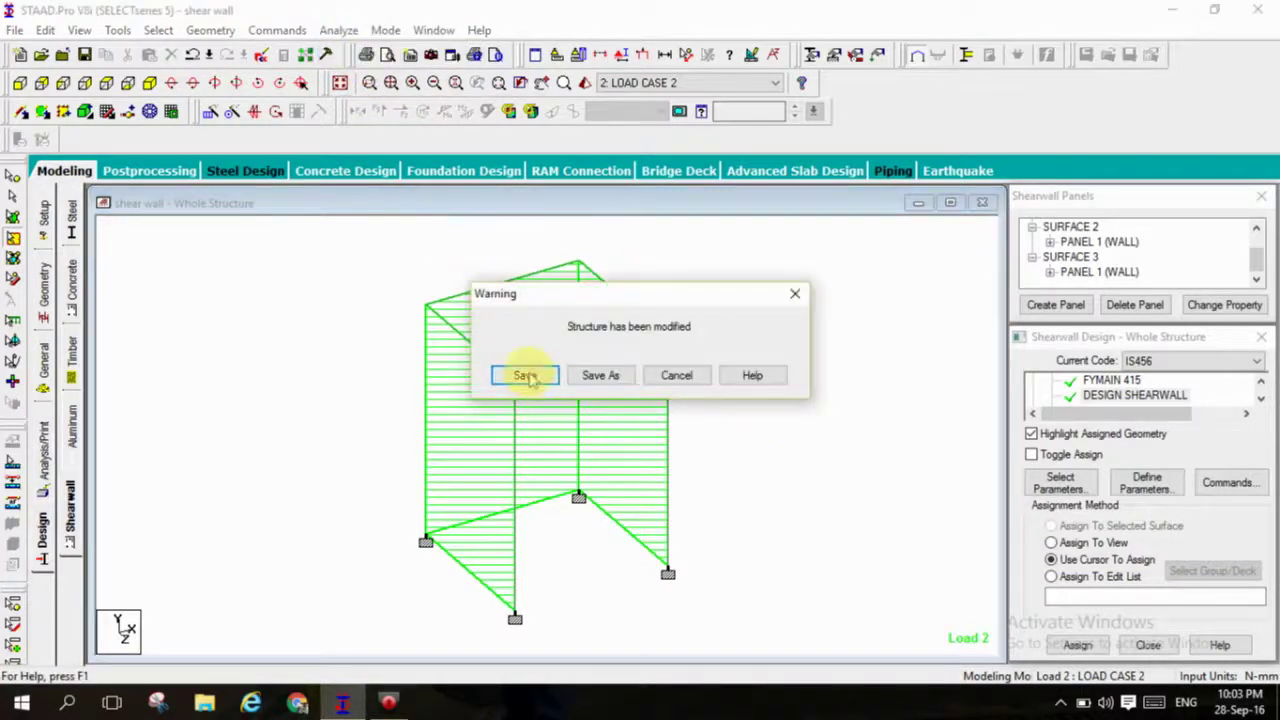
{"action": "left_click", "coordinate": [525, 376]}
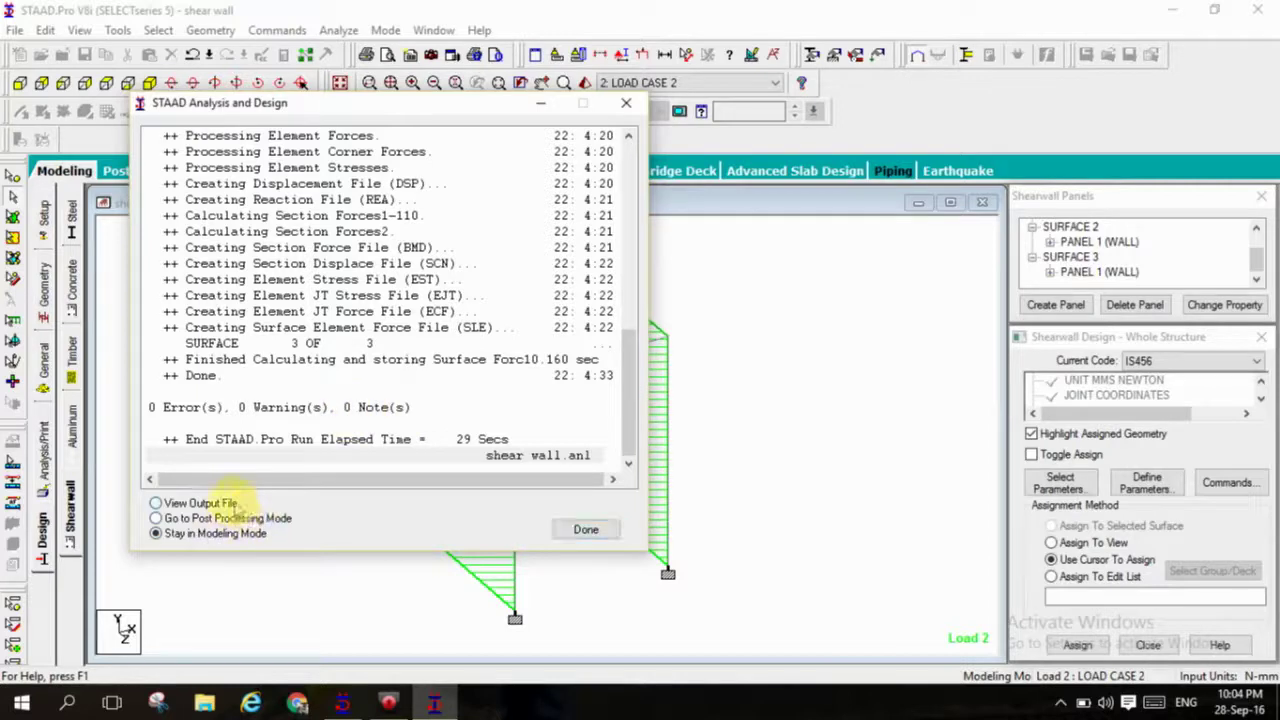
{"action": "left_click", "coordinate": [588, 529]}
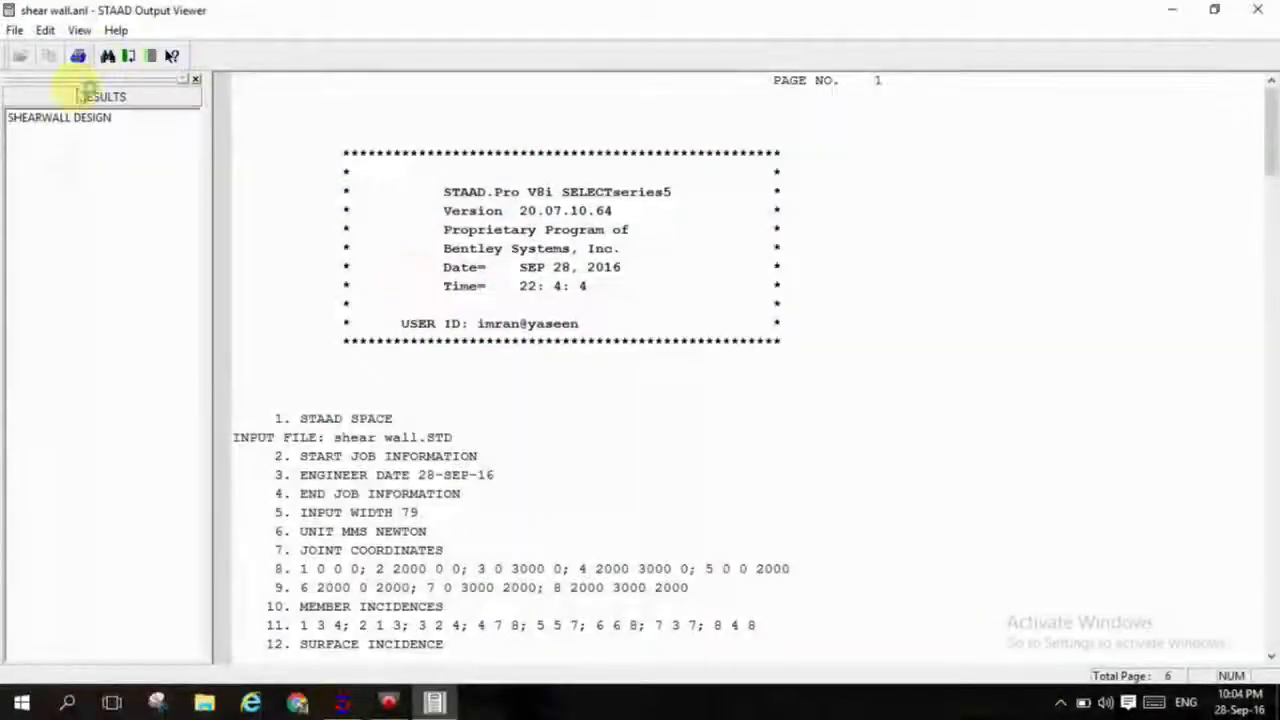
Step: Review the shear wall design results and reinforcing summaries for the three wall panels, and close the output file
{"action": "left_click", "coordinate": [75, 117]}
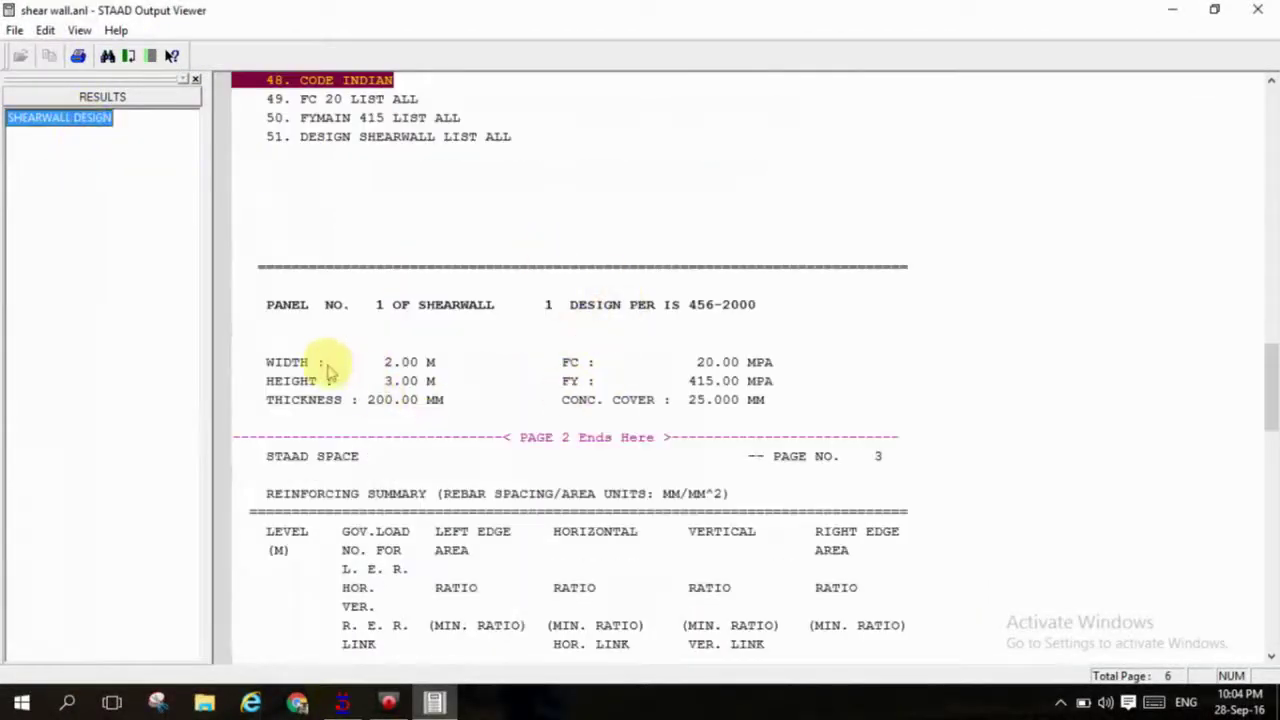
{"action": "left_click", "coordinate": [491, 400]}
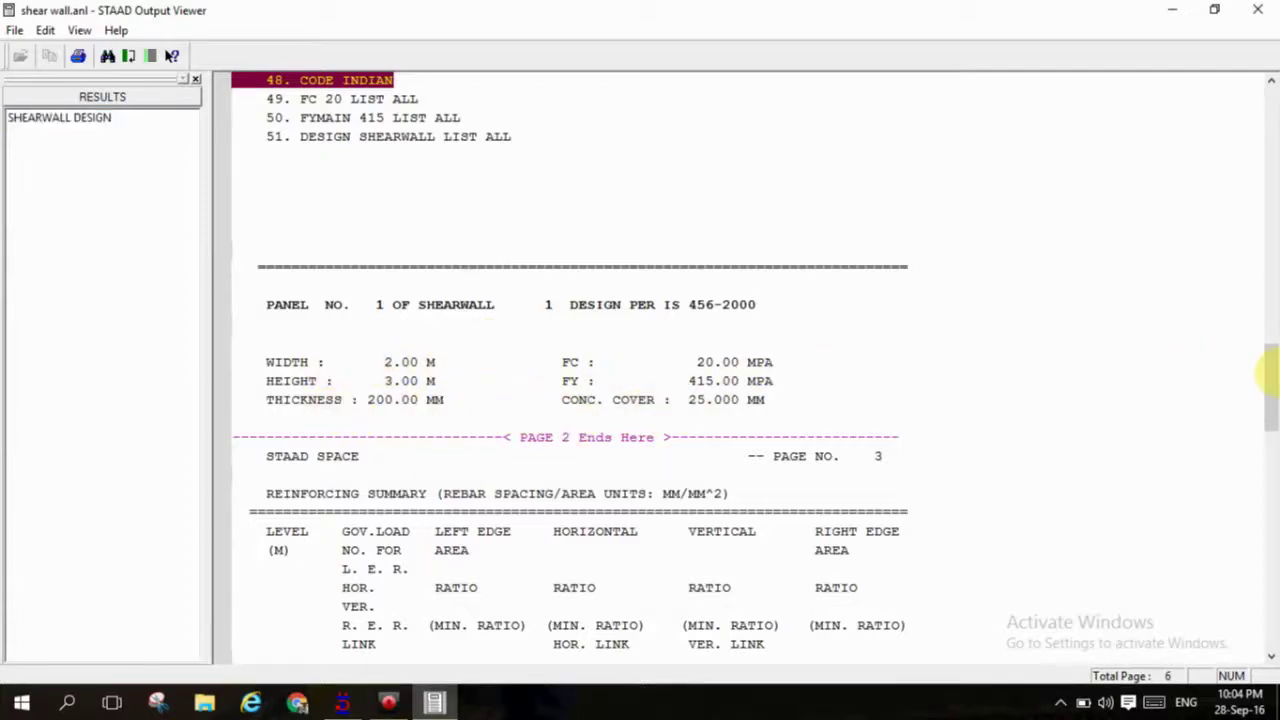
{"action": "left_click_drag", "start_coordinate": [1274, 378], "coordinate": [1274, 421]}
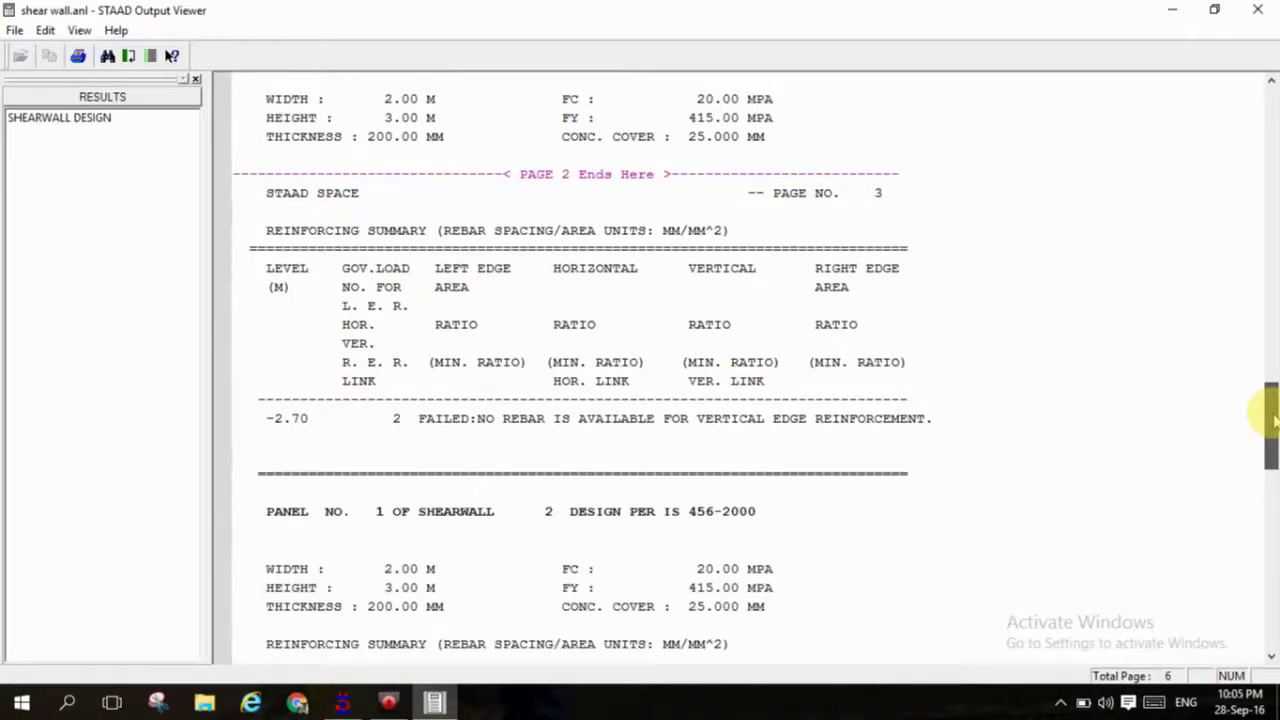
{"action": "left_click_drag", "start_coordinate": [1274, 422], "coordinate": [1274, 424]}
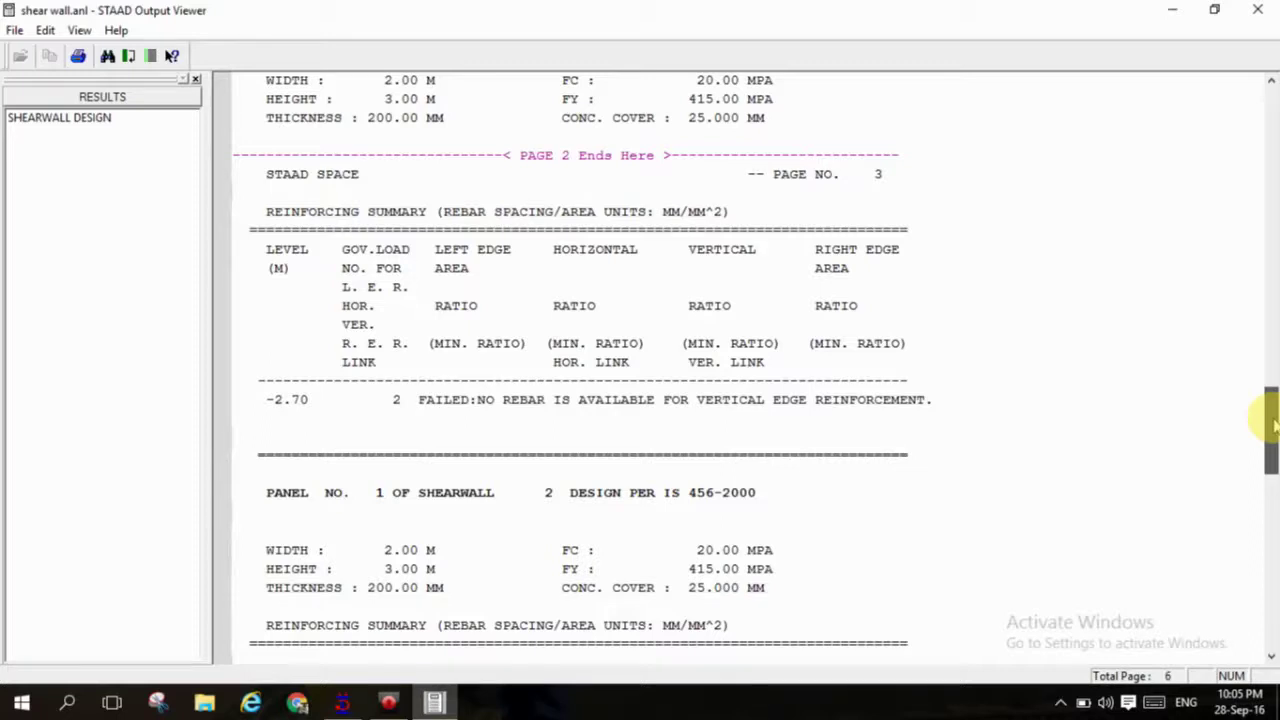
{"action": "left_click_drag", "start_coordinate": [1274, 425], "coordinate": [1270, 520]}
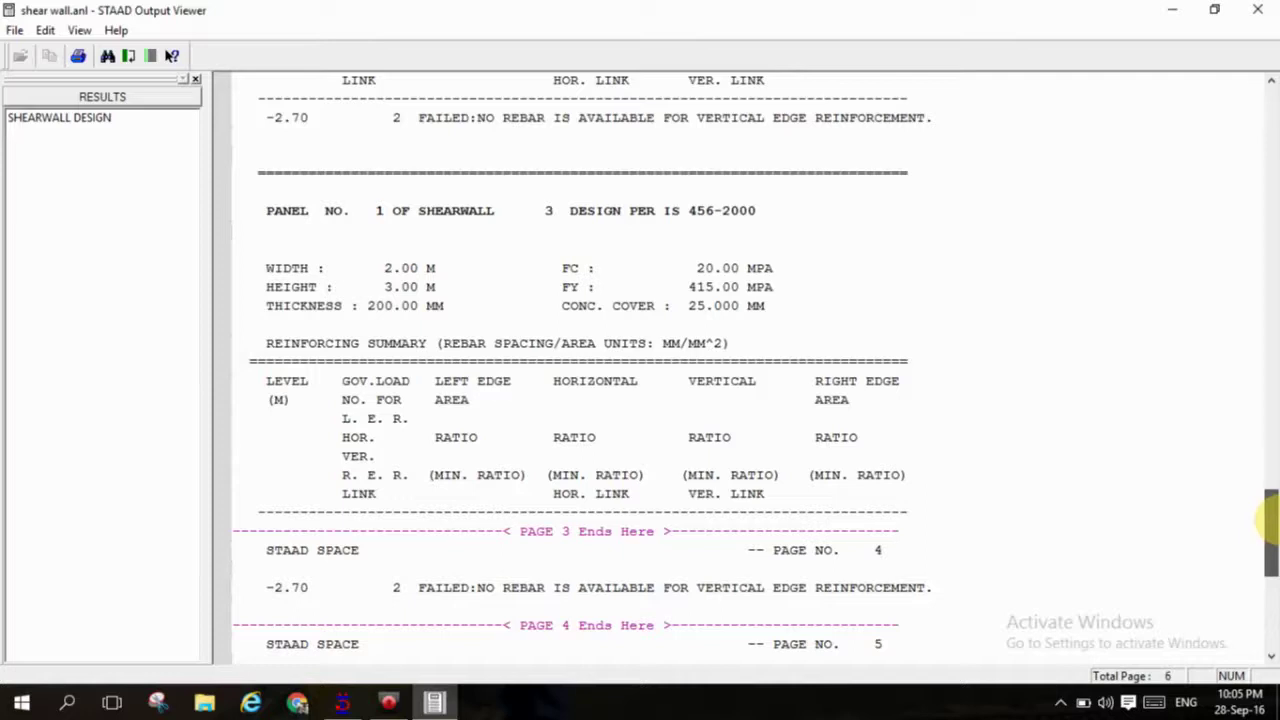
{"action": "left_click_drag", "start_coordinate": [1270, 515], "coordinate": [1270, 510]}
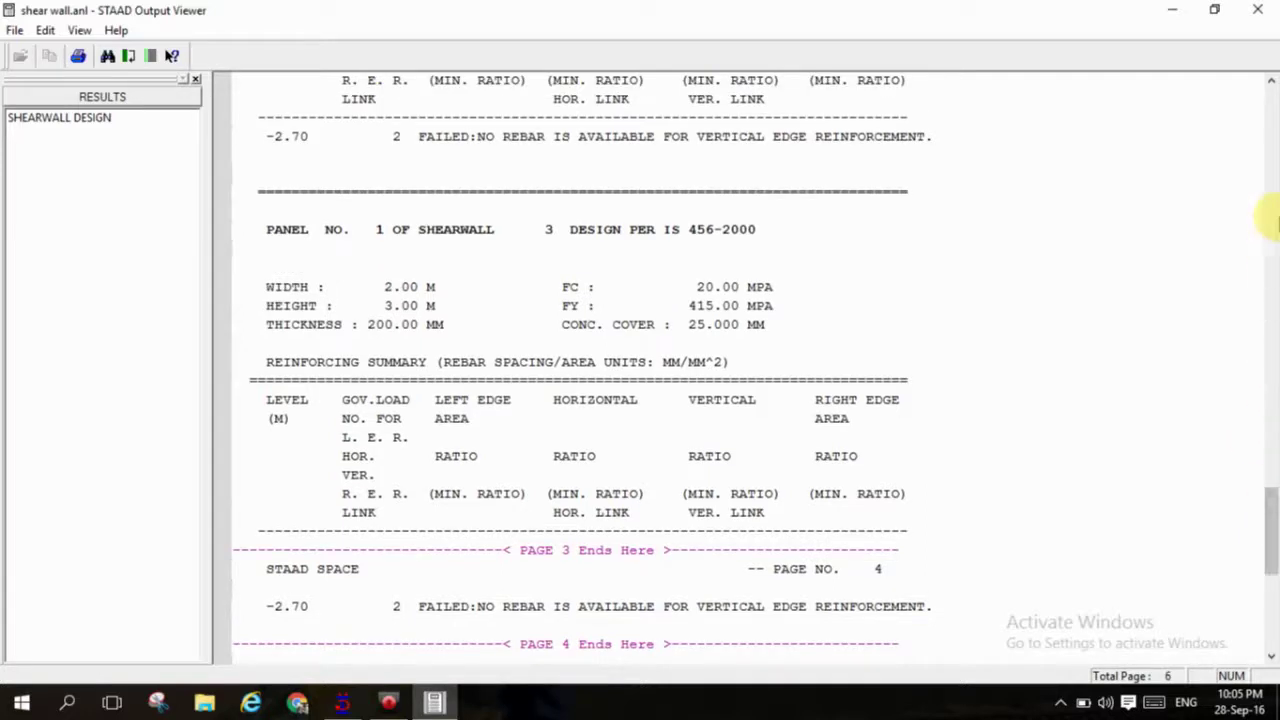
{"action": "left_click", "coordinate": [1258, 10]}
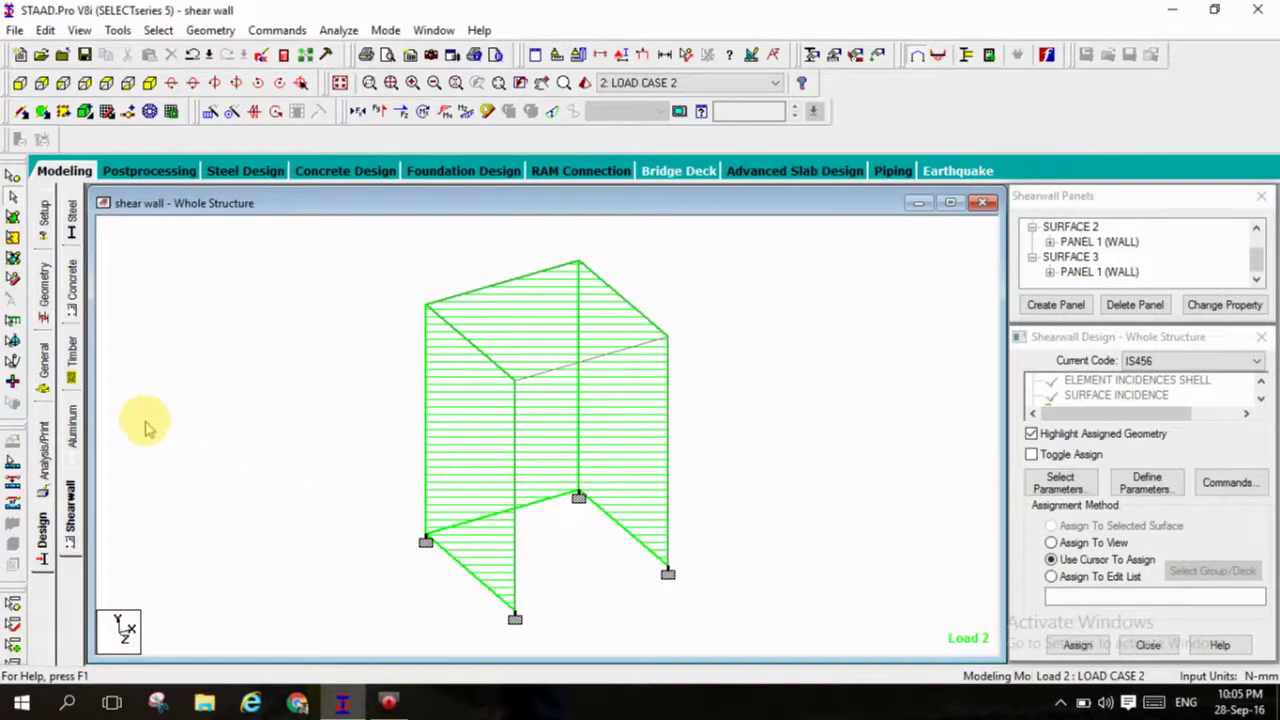
Step: Set the full-surface pressure in LOAD CASE 2 to -200 N/mm2 and delete the outdated result files
{"action": "left_click", "coordinate": [44, 368]}
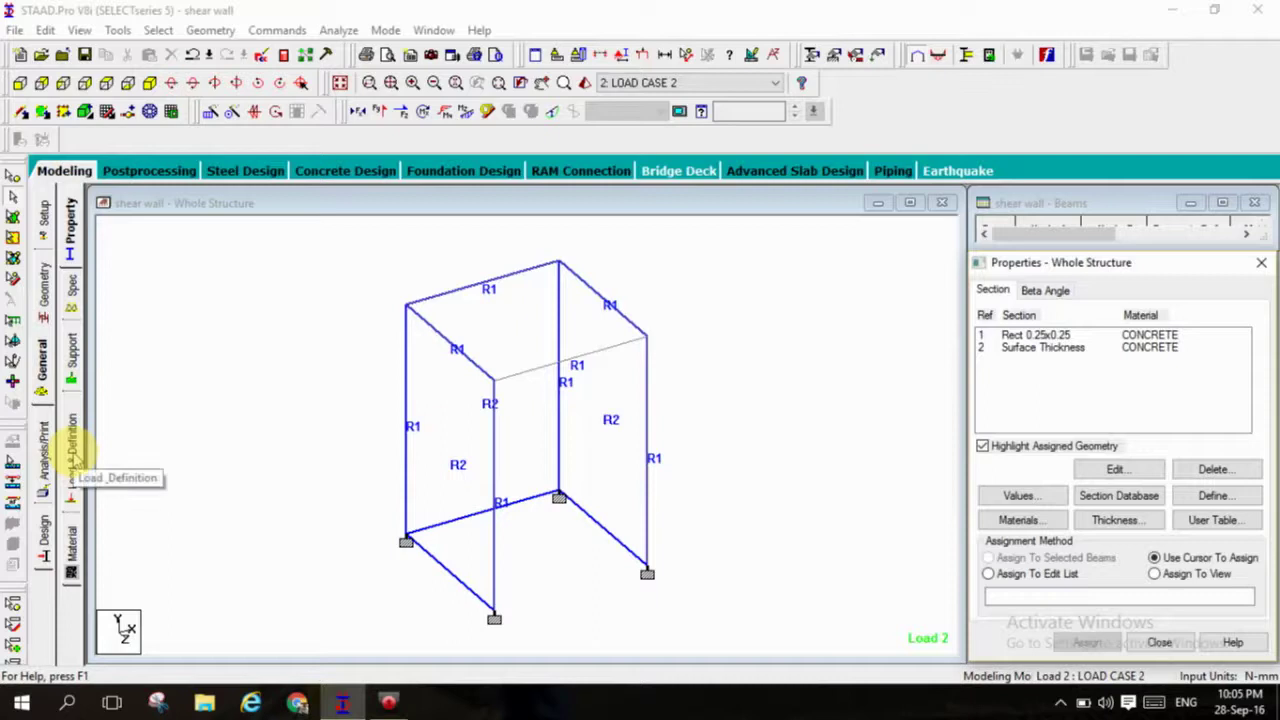
{"action": "left_click", "coordinate": [72, 450]}
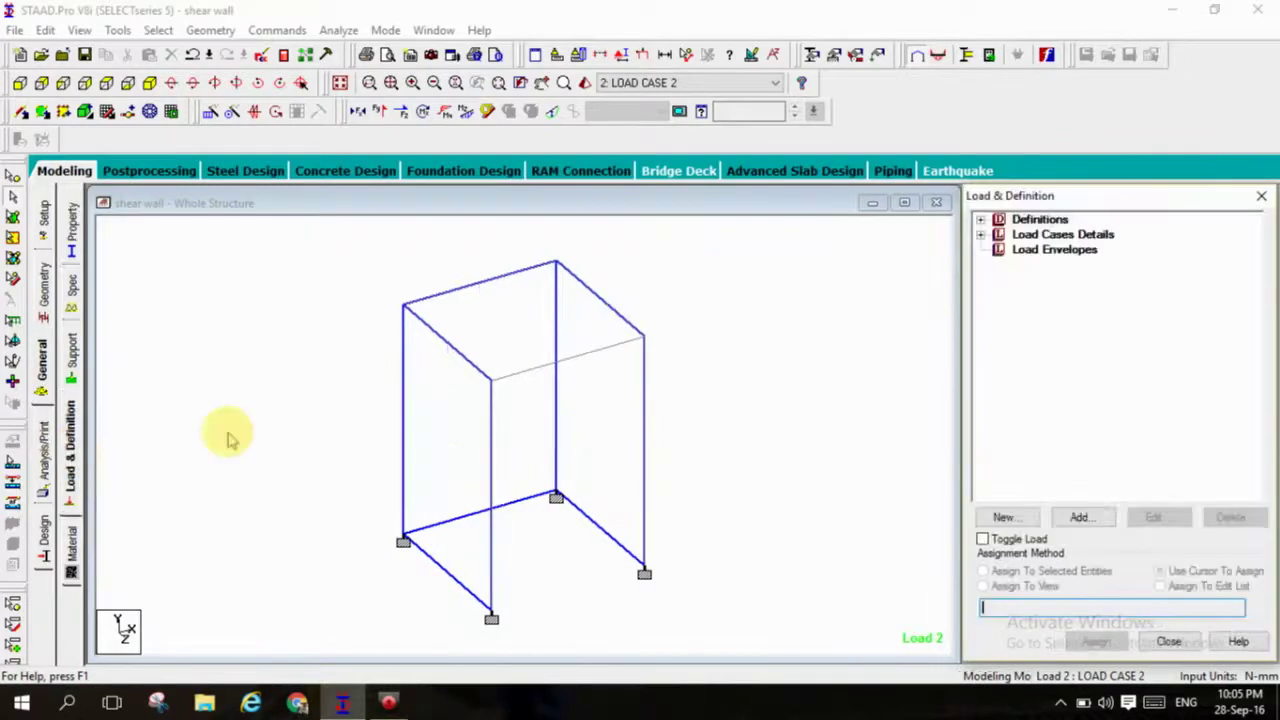
{"action": "left_click", "coordinate": [981, 236]}
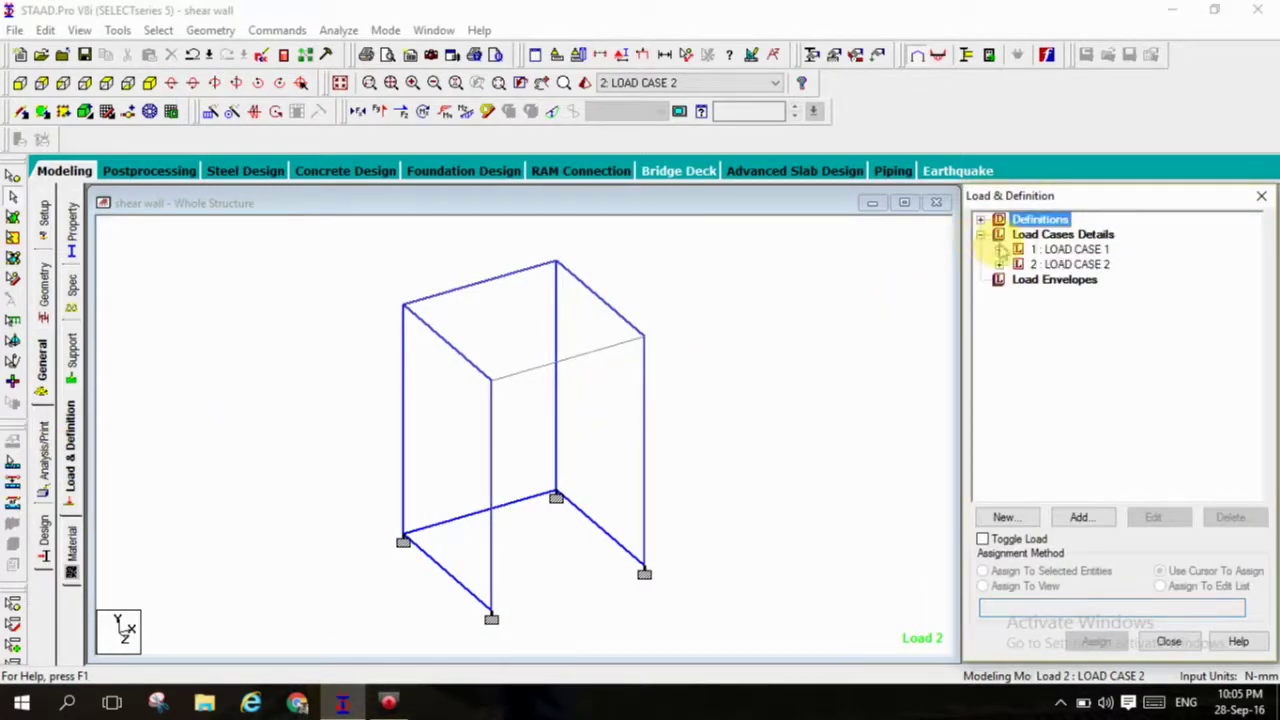
{"action": "left_click", "coordinate": [999, 264]}
{"action": "left_click", "coordinate": [1075, 280]}
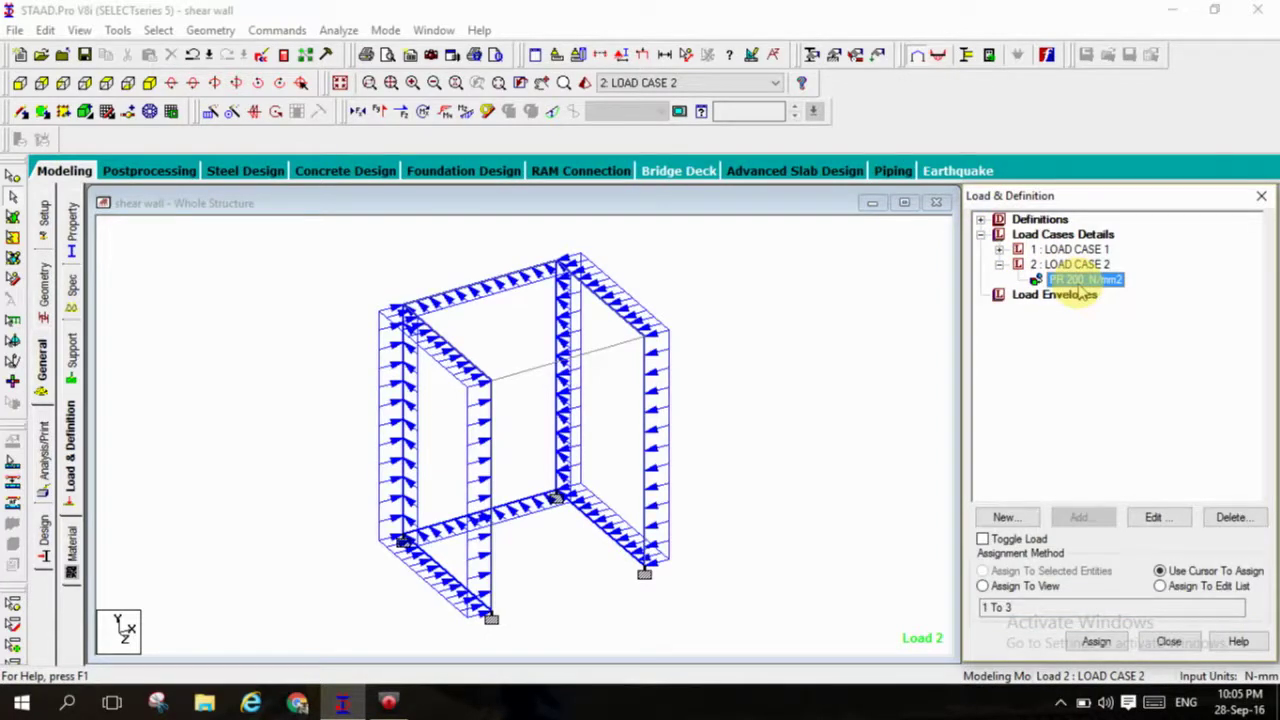
{"action": "double_click", "coordinate": [1080, 283]}
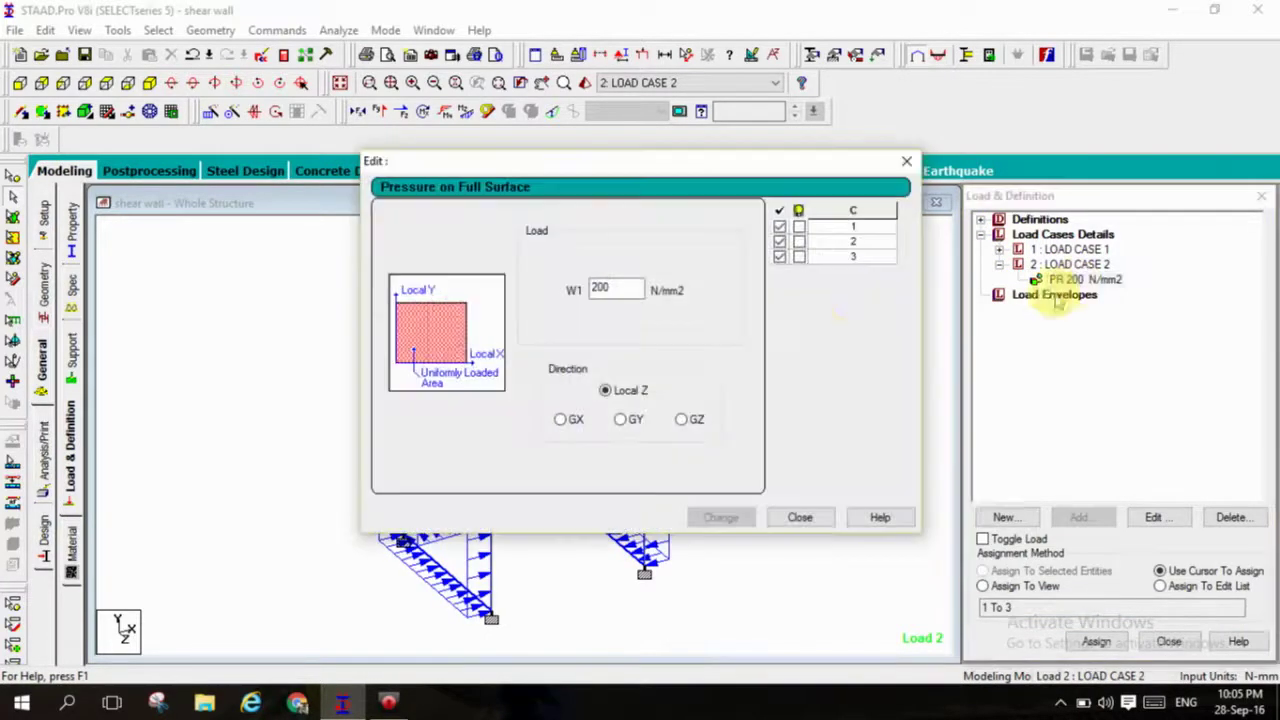
{"action": "left_click", "coordinate": [598, 288]}
{"action": "type", "text": "-"}
{"action": "left_click", "coordinate": [718, 517]}
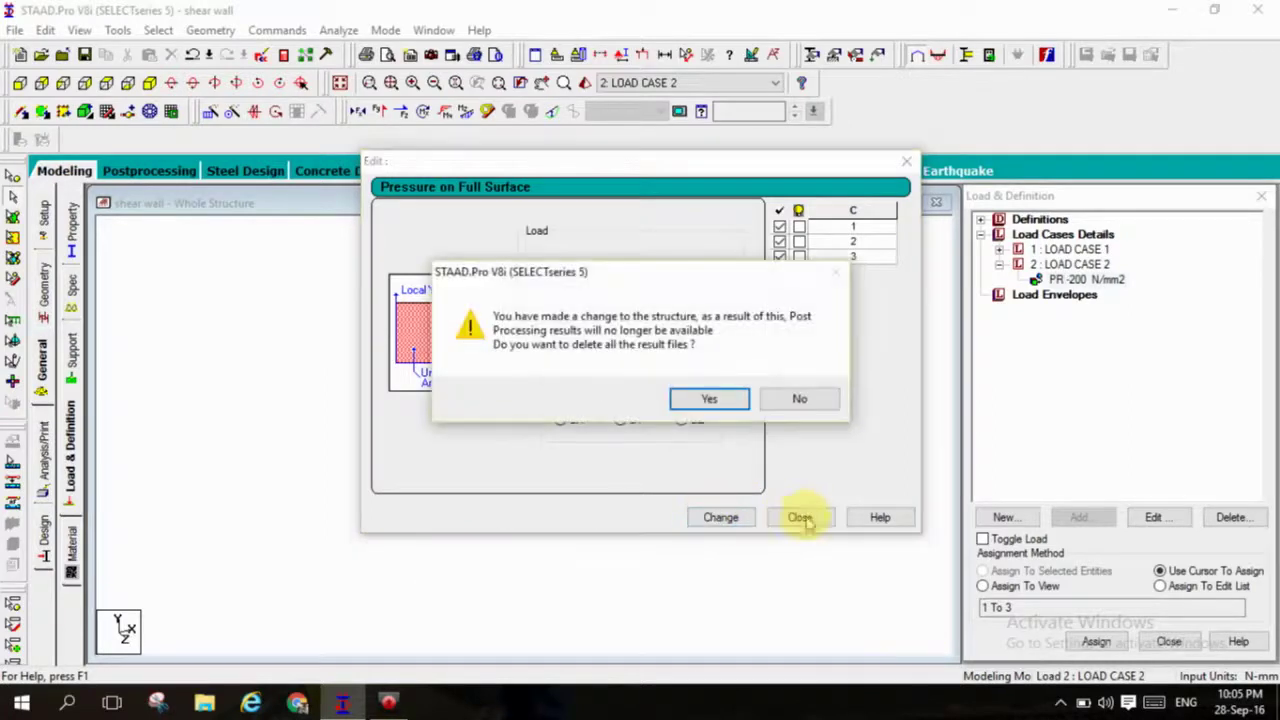
{"action": "left_click", "coordinate": [735, 407]}
{"action": "left_click", "coordinate": [800, 517]}
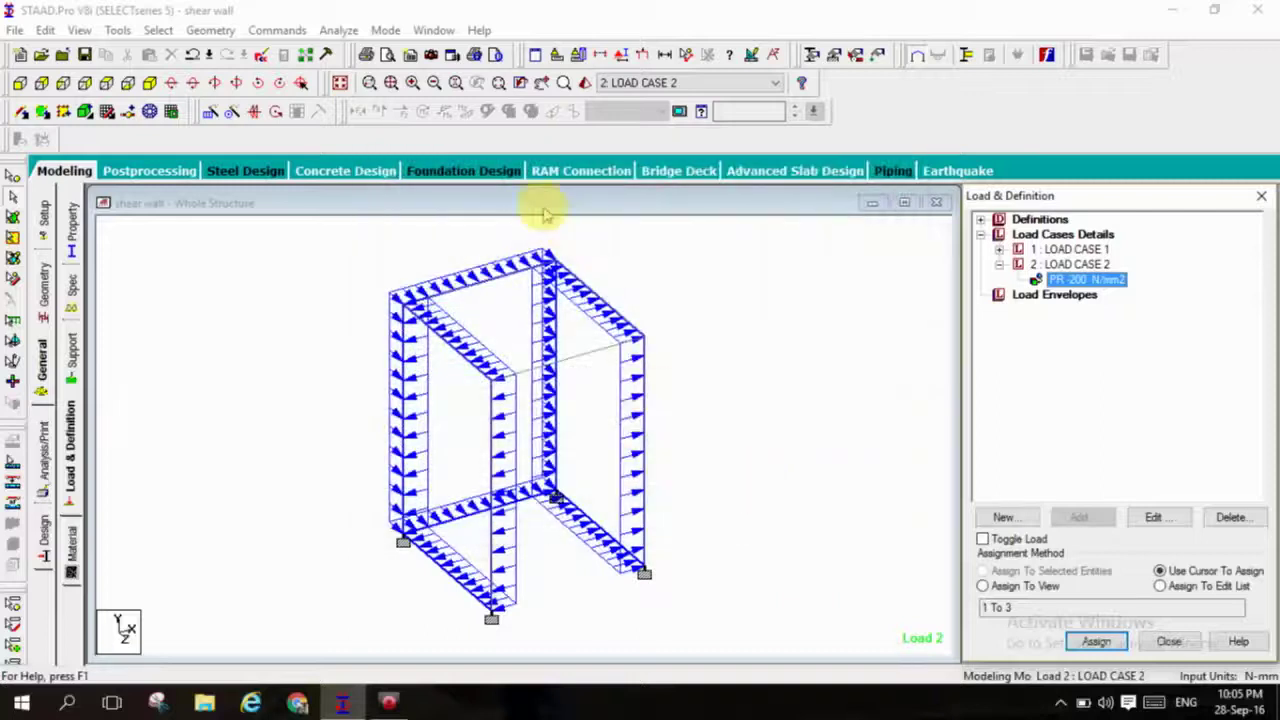
Step: Save the structure with the revised pressure, rerun the analysis, and open its output file
{"action": "left_click", "coordinate": [338, 30]}
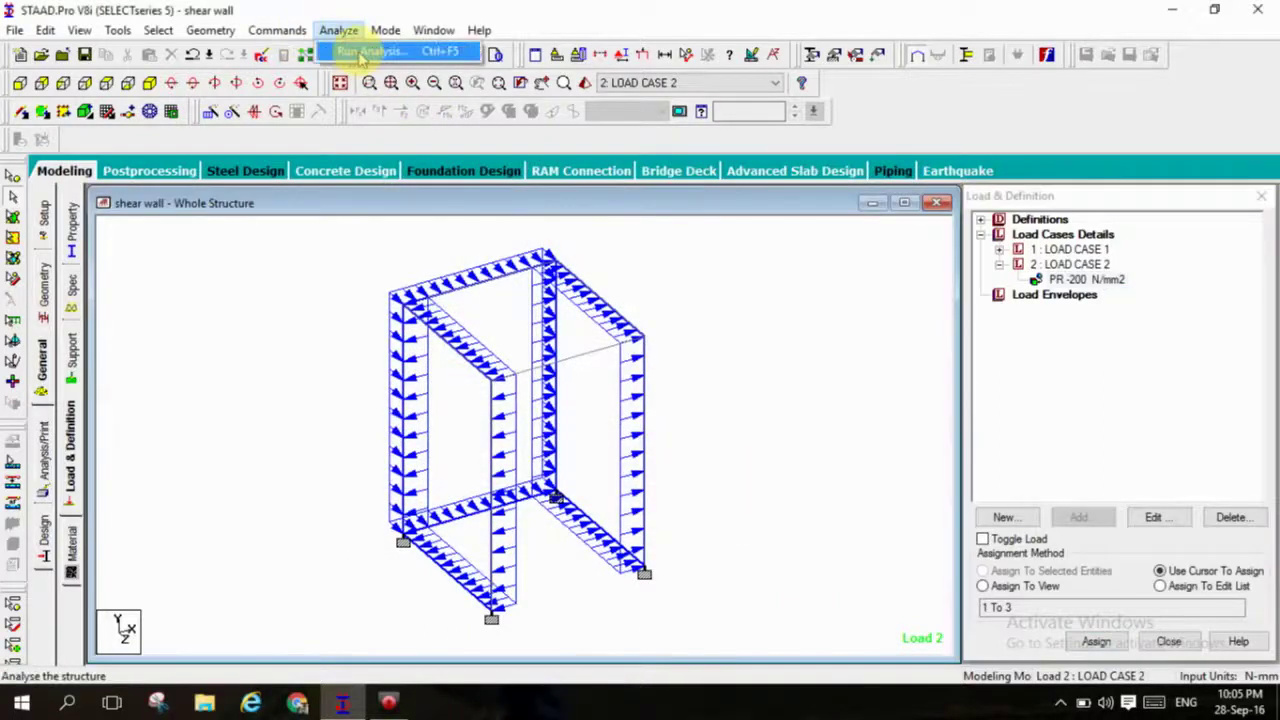
{"action": "left_click", "coordinate": [365, 52]}
{"action": "left_click", "coordinate": [520, 372]}
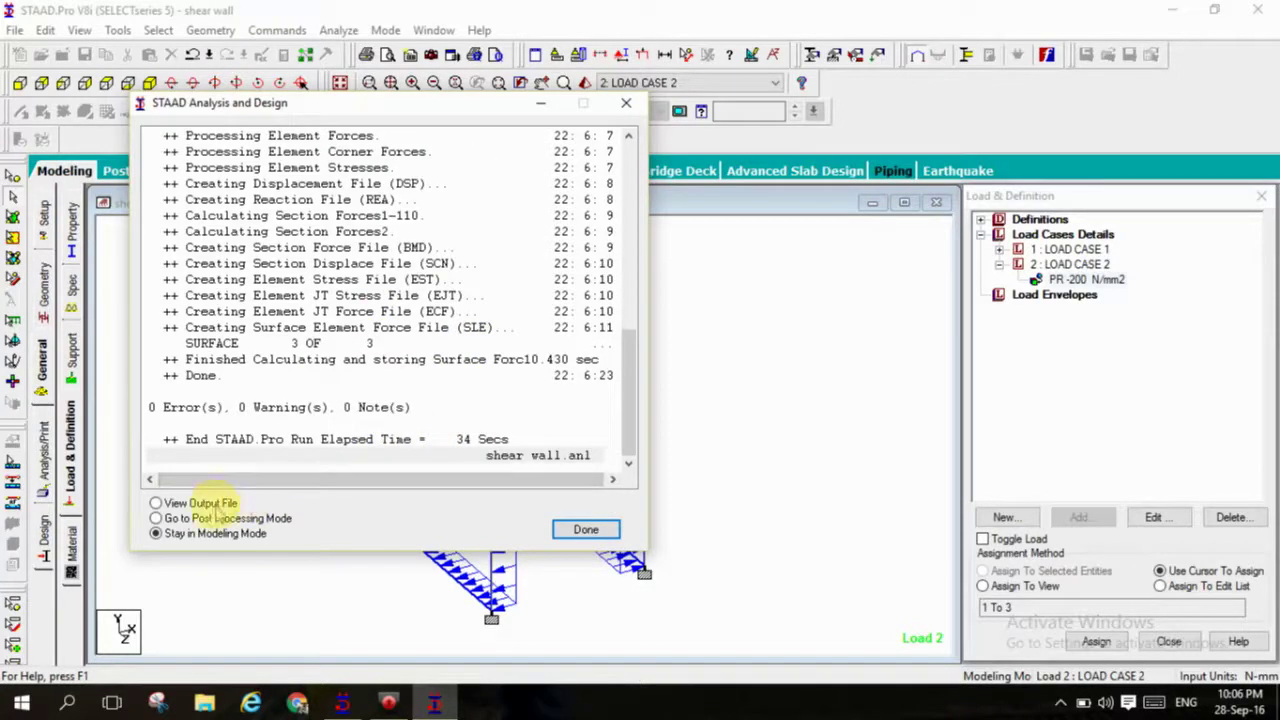
{"action": "left_click", "coordinate": [586, 530]}
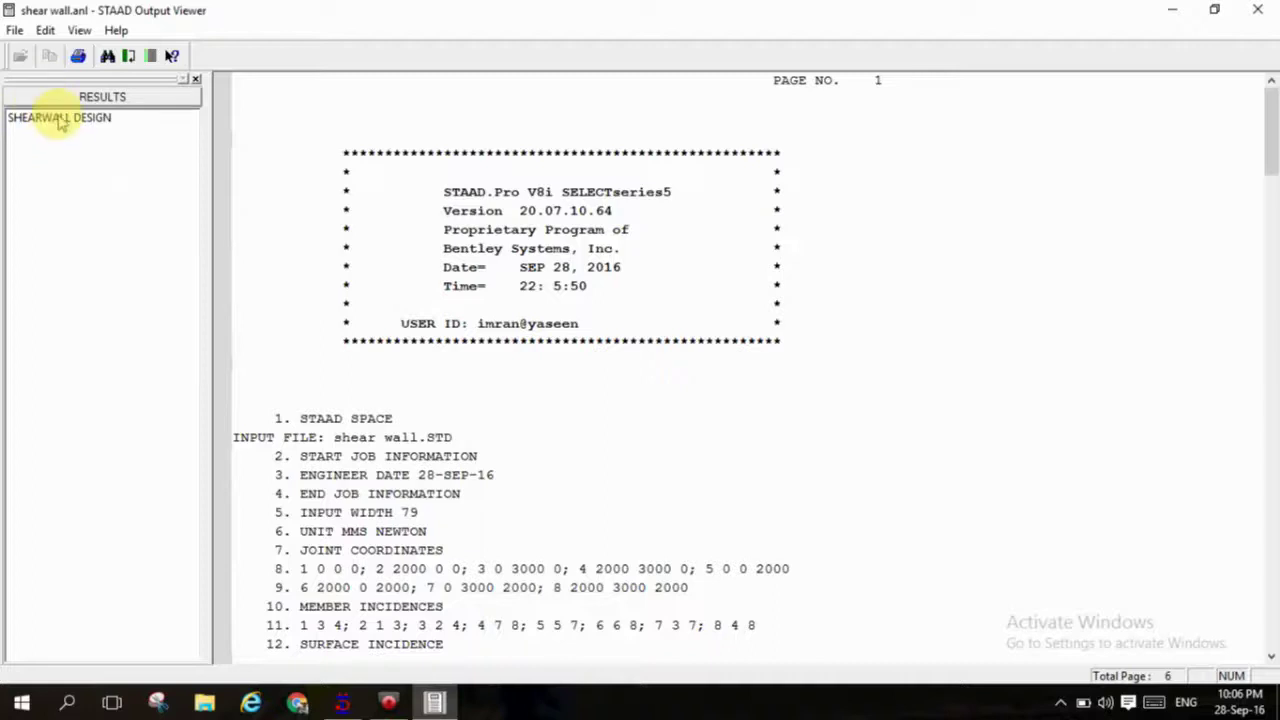
Step: Check the shear wall design section of the new output for all panels and close the output file
{"action": "left_click", "coordinate": [52, 117]}
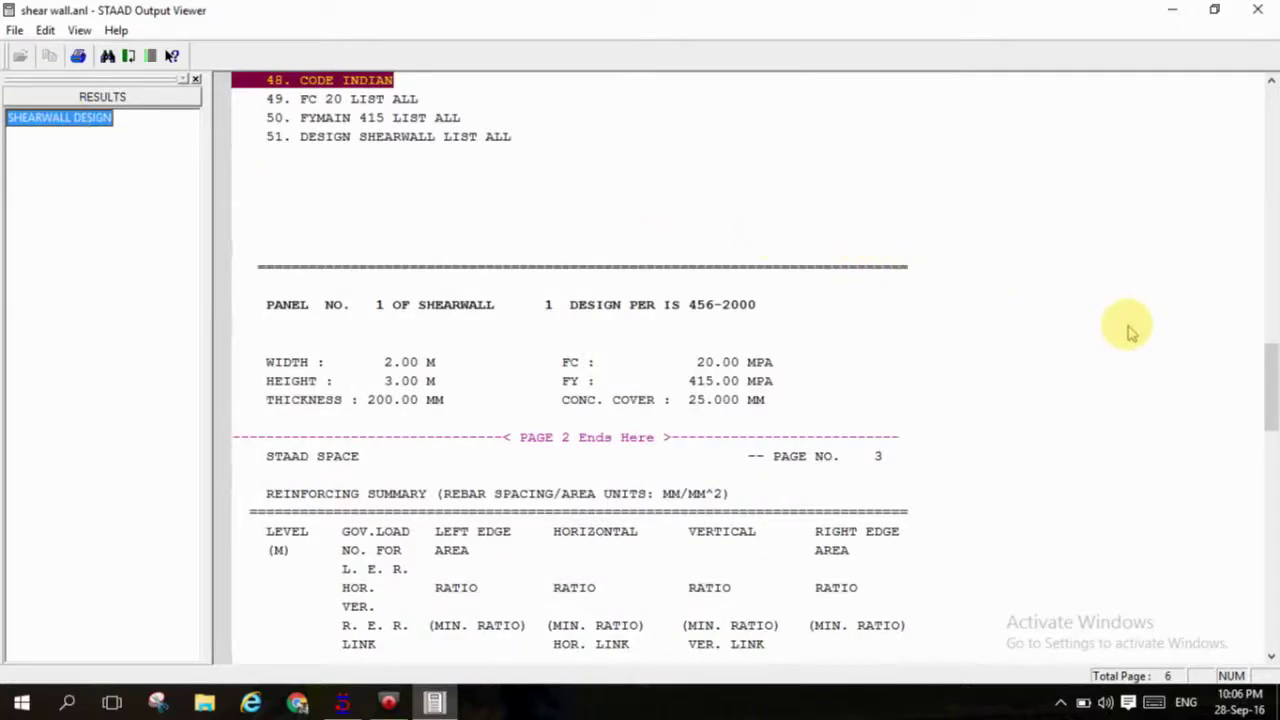
{"action": "left_click", "coordinate": [1268, 380]}
{"action": "left_click_drag", "start_coordinate": [1274, 400], "coordinate": [1269, 520]}
{"action": "left_click", "coordinate": [1258, 9]}
Step: Open the postprocessing results for load cases 1 and 2 and animate the structure's deflection
{"action": "left_click", "coordinate": [130, 176]}
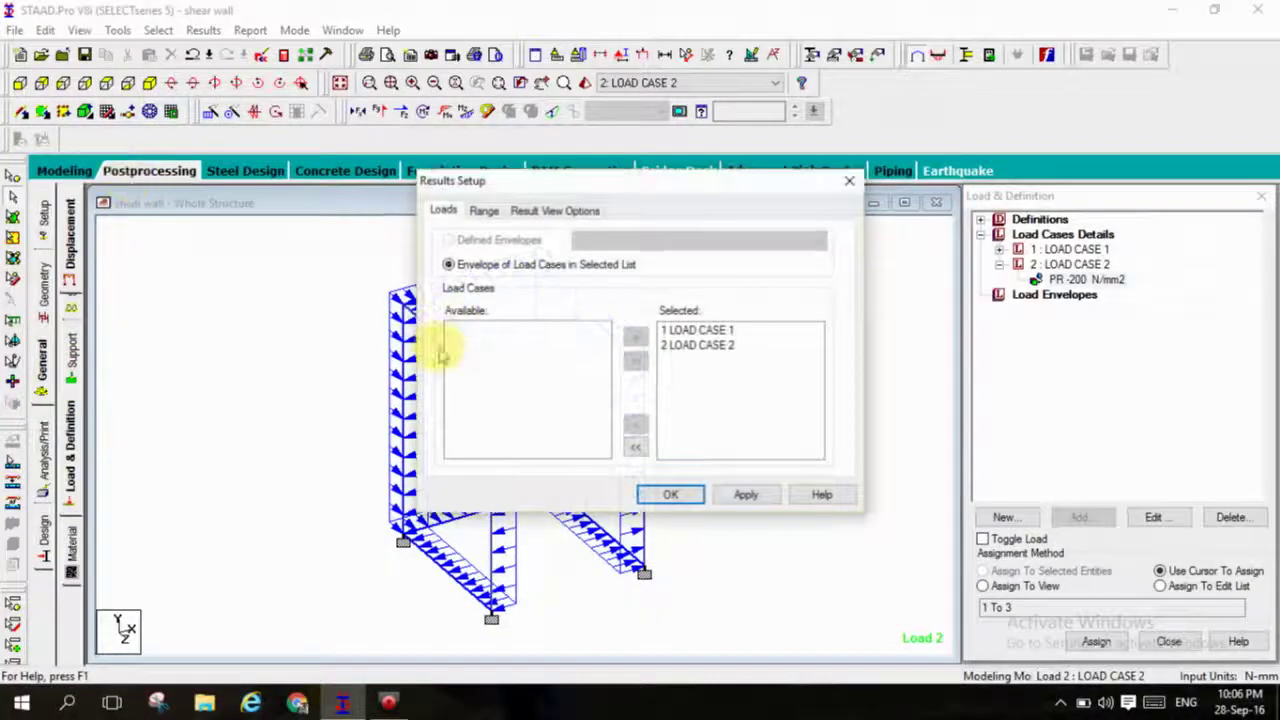
{"action": "left_click", "coordinate": [679, 491]}
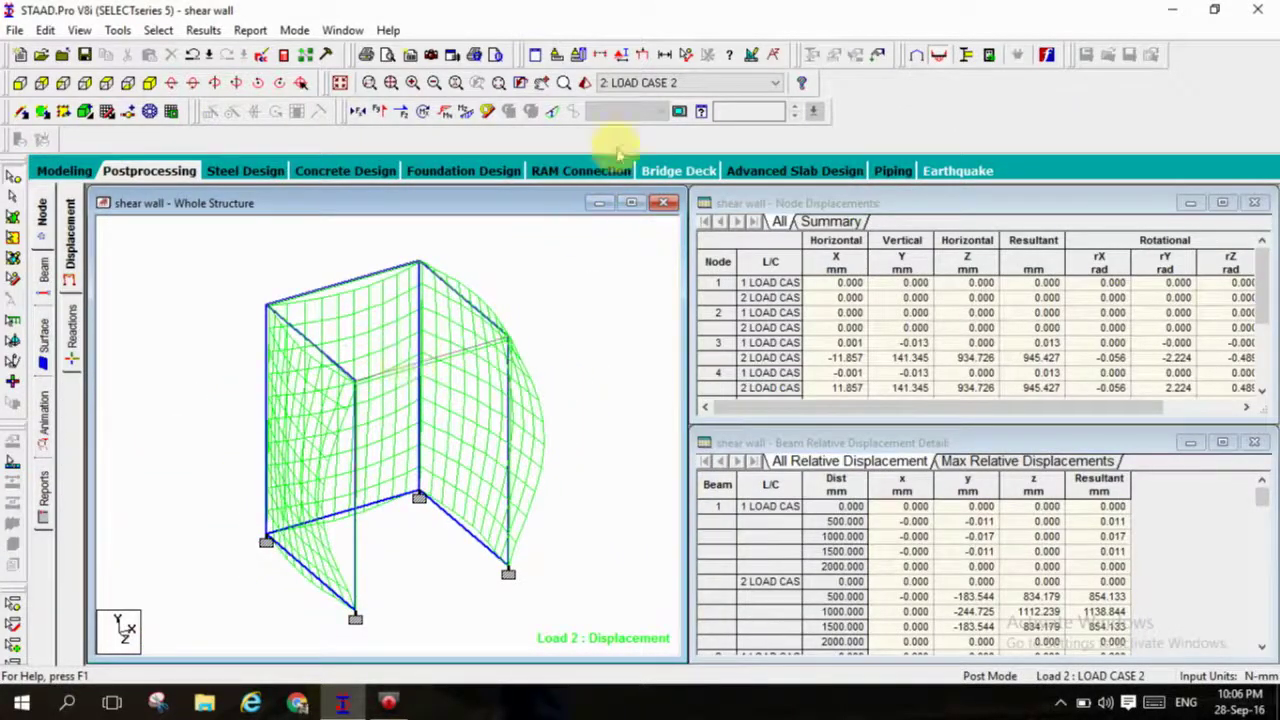
{"action": "left_click", "coordinate": [678, 111]}
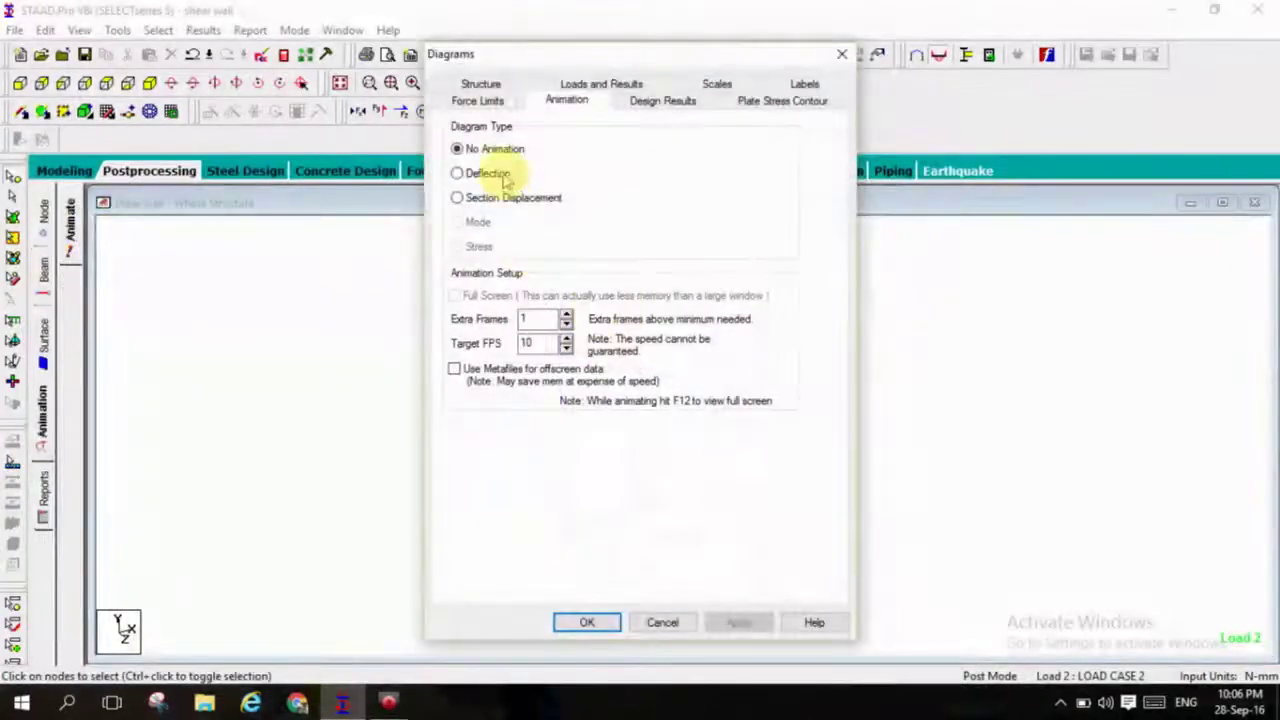
{"action": "left_click", "coordinate": [500, 174]}
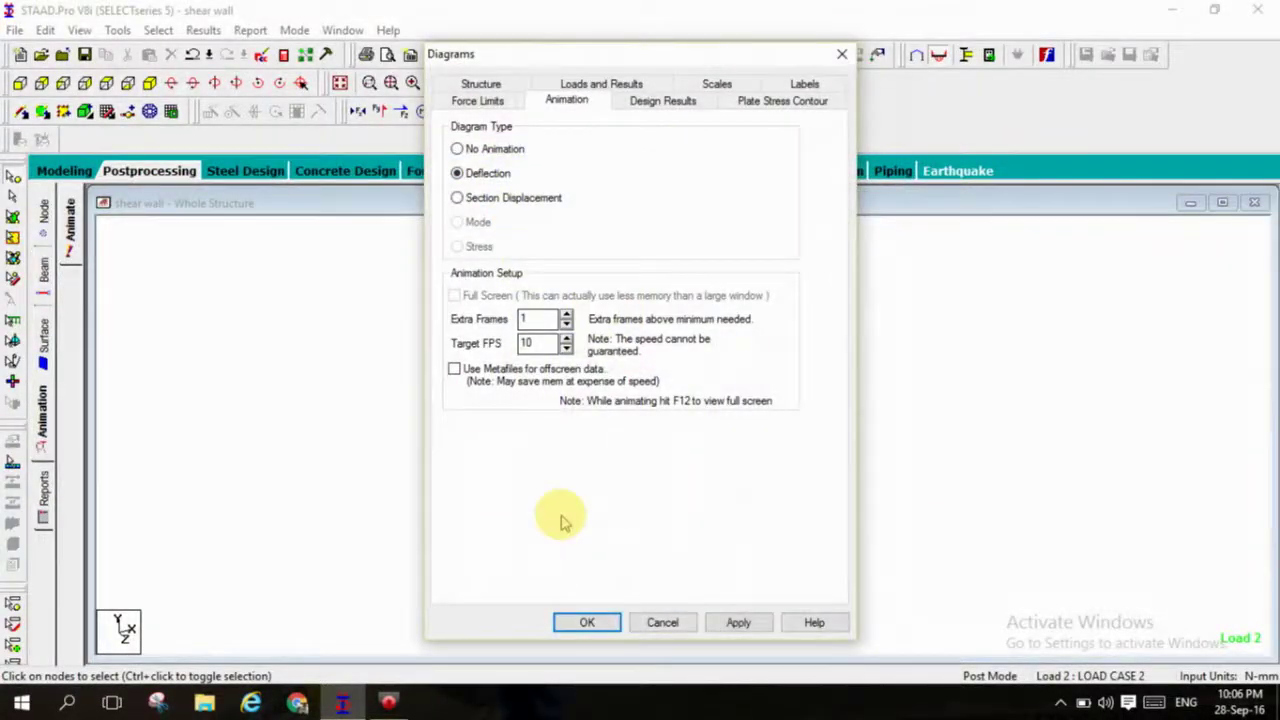
{"action": "left_click", "coordinate": [598, 624]}
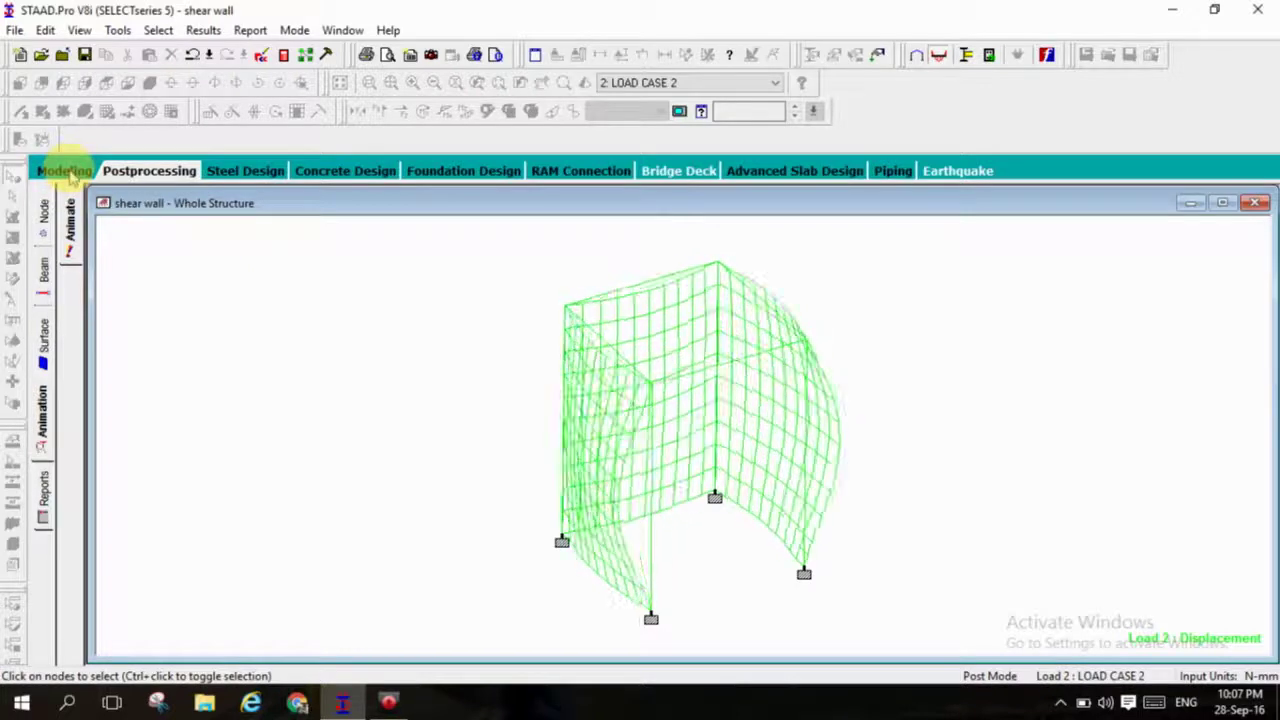
Step: Return to modeling mode and examine the axial force, Shear Z and Shear Y diagrams for load case 2, hiding them when finished
{"action": "left_click", "coordinate": [65, 172]}
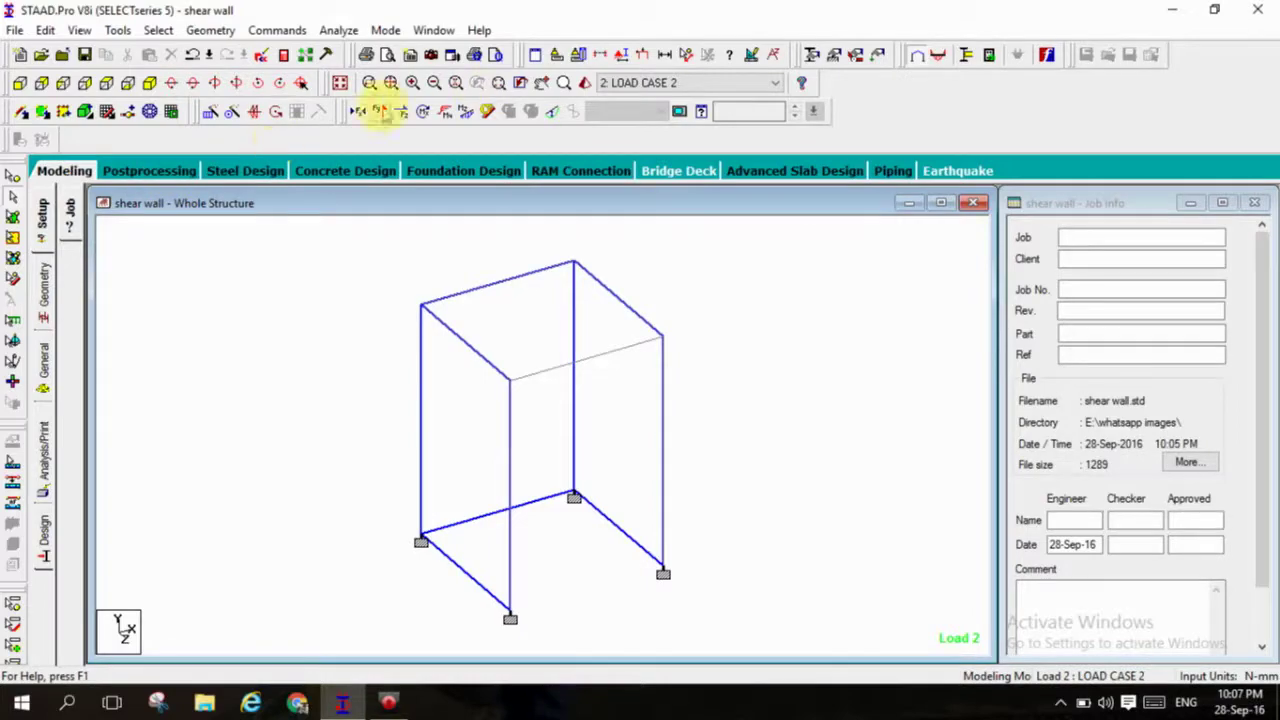
{"action": "left_click", "coordinate": [357, 111]}
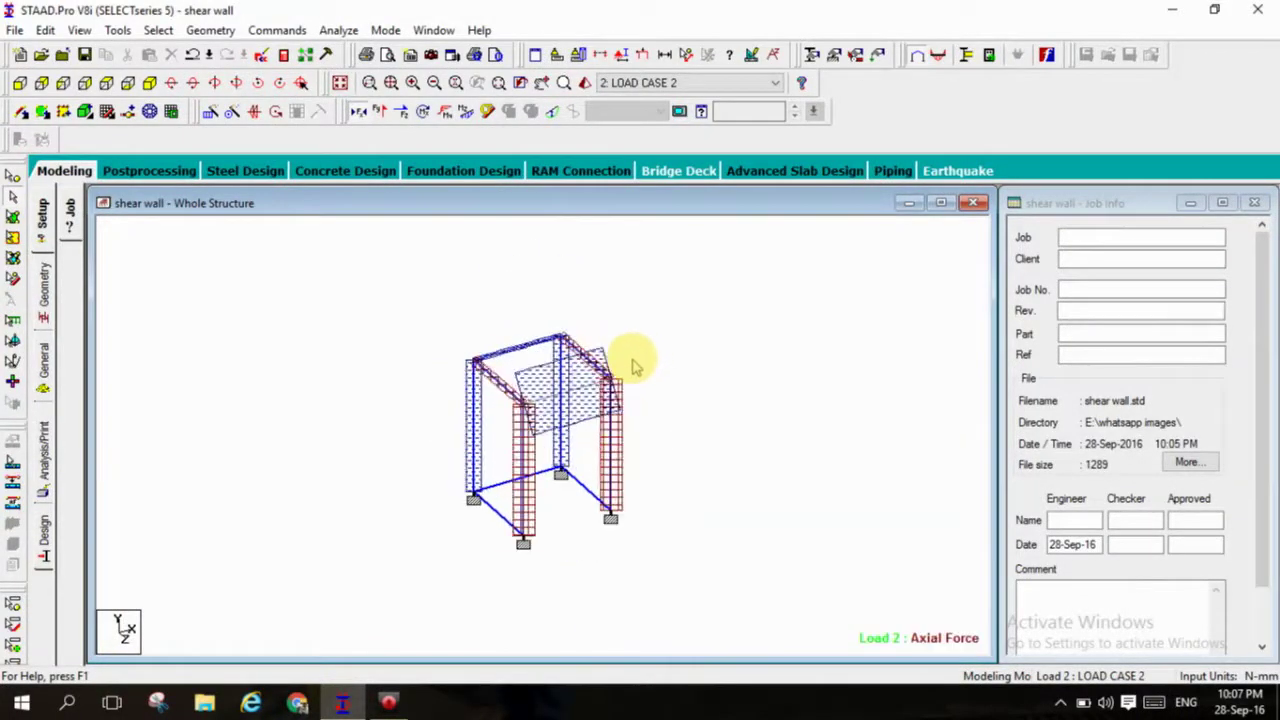
{"action": "left_click", "coordinate": [399, 113]}
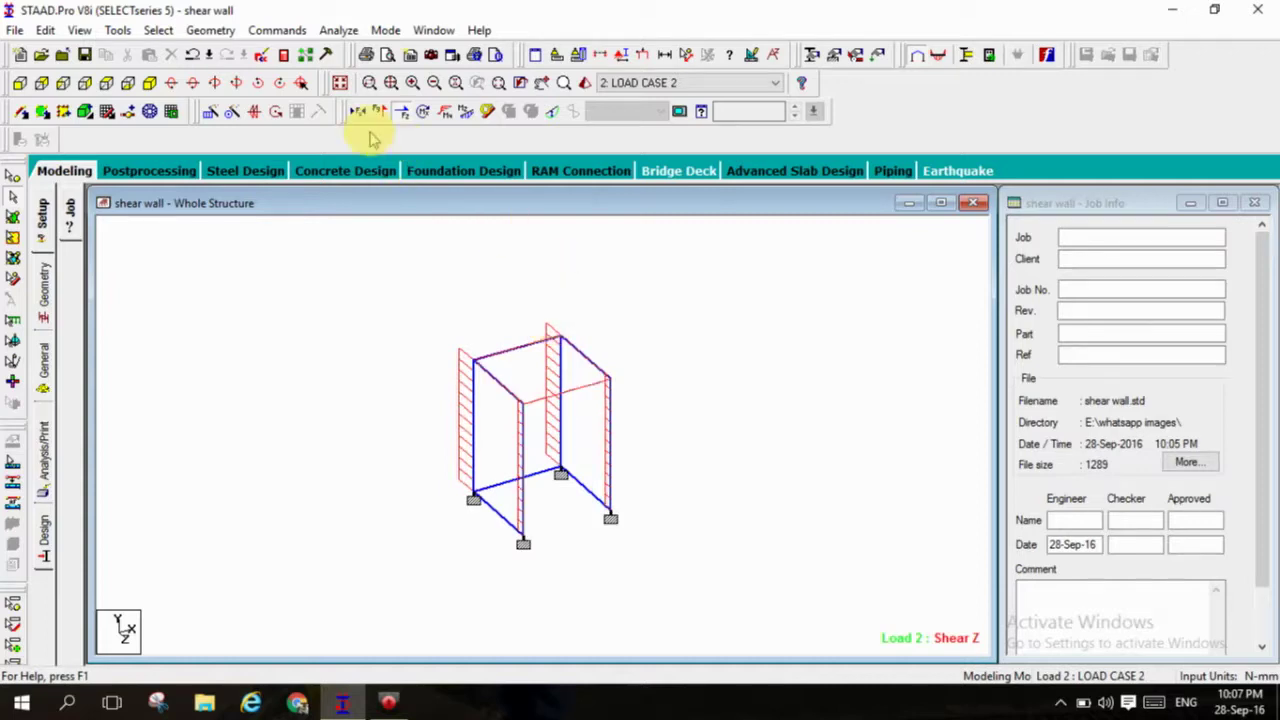
{"action": "left_click", "coordinate": [400, 112]}
{"action": "left_click", "coordinate": [403, 114]}
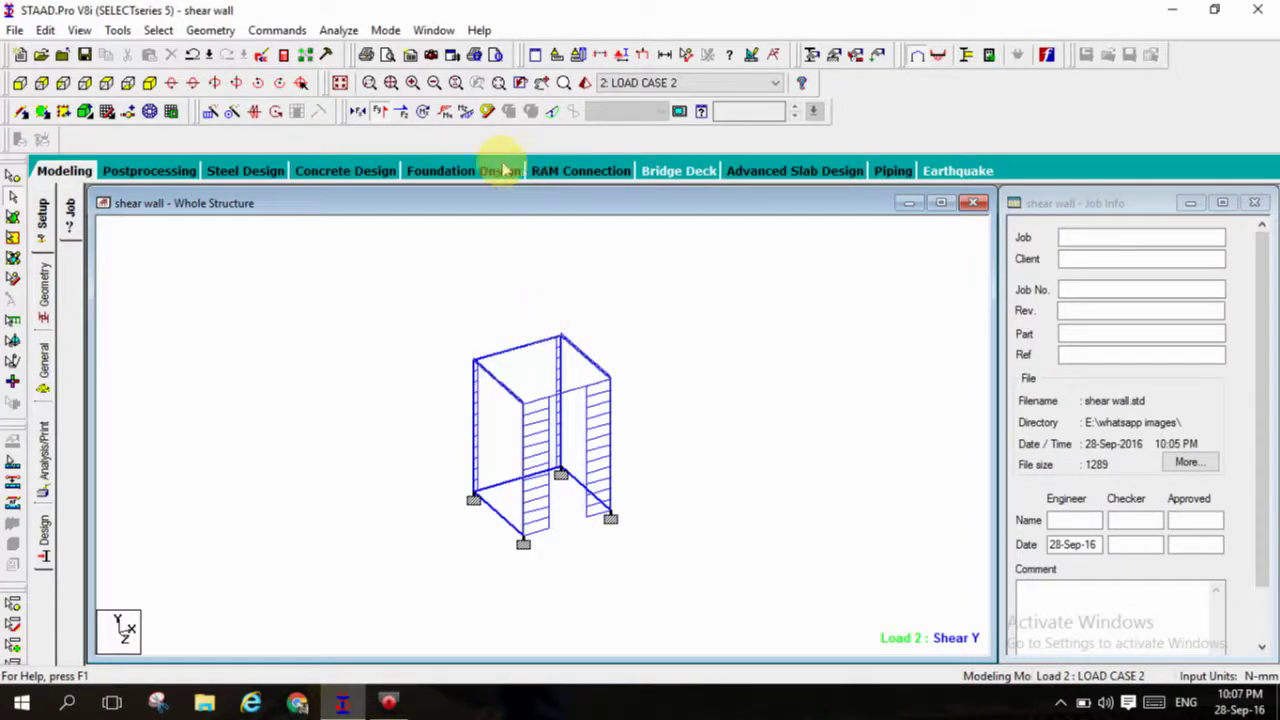
{"action": "left_click", "coordinate": [382, 112]}
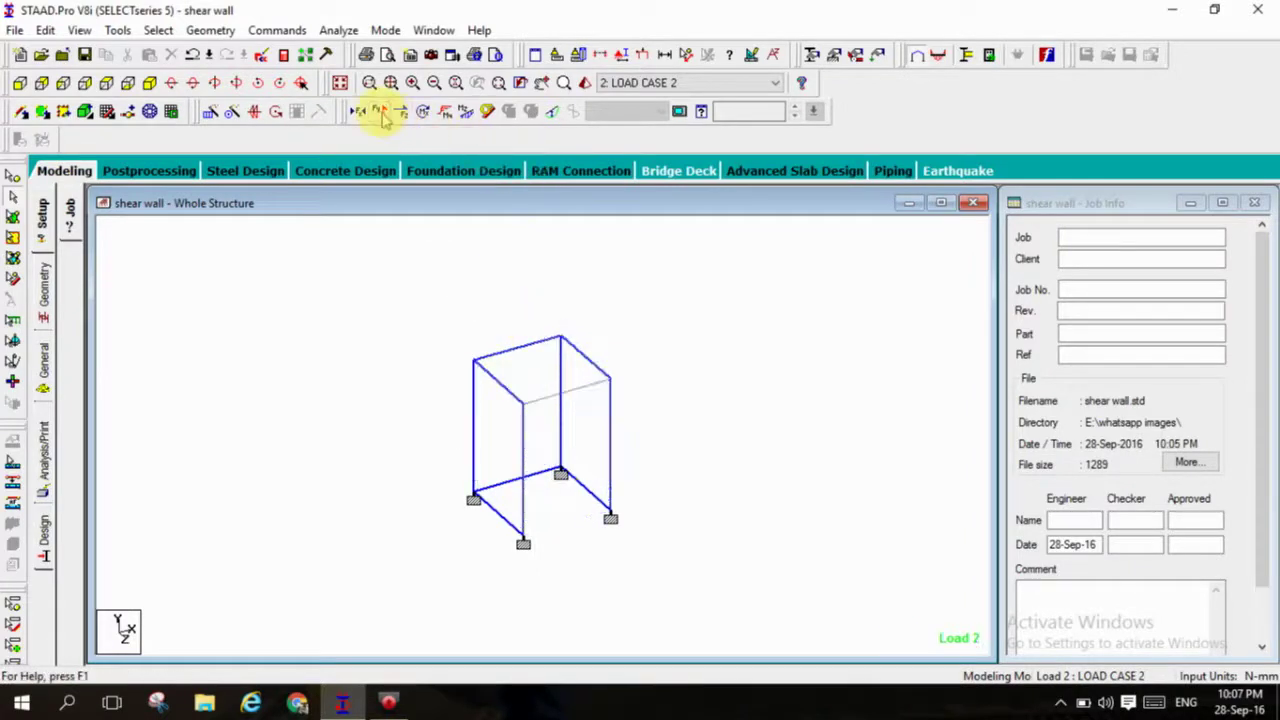
{"action": "left_click", "coordinate": [552, 112]}
{"action": "left_click", "coordinate": [552, 114]}
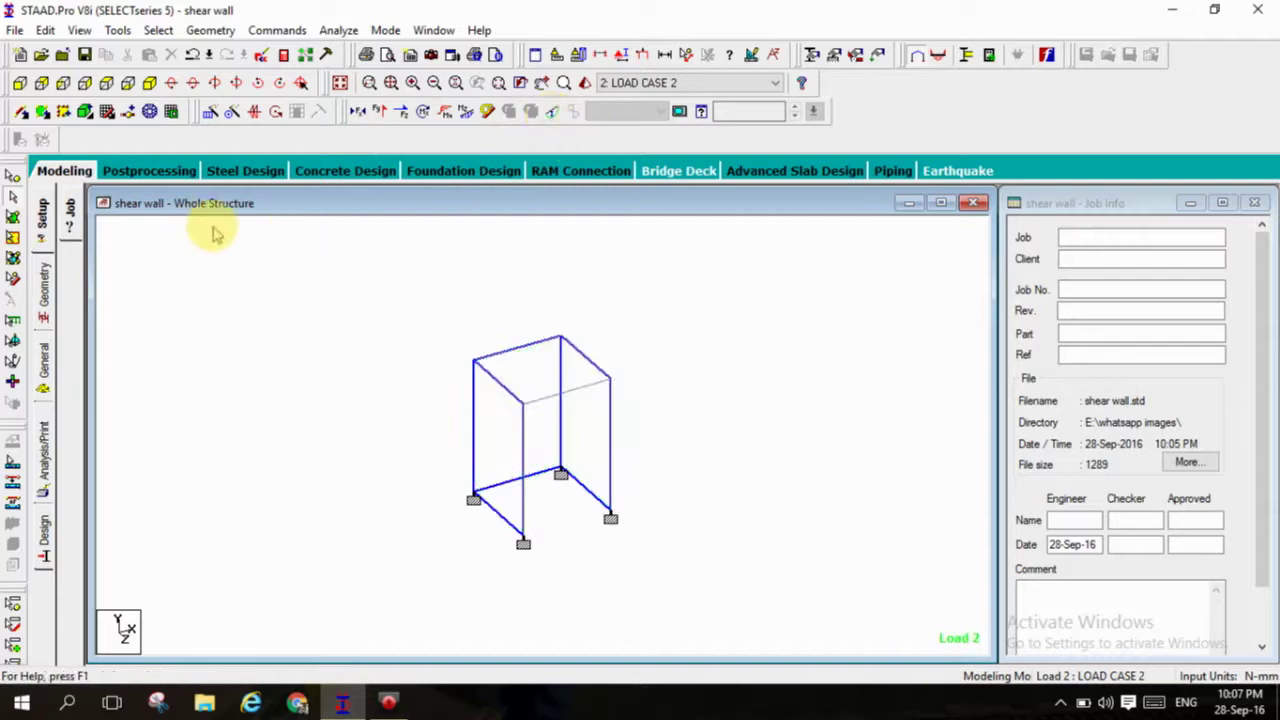
{"action": "left_click", "coordinate": [390, 703]}
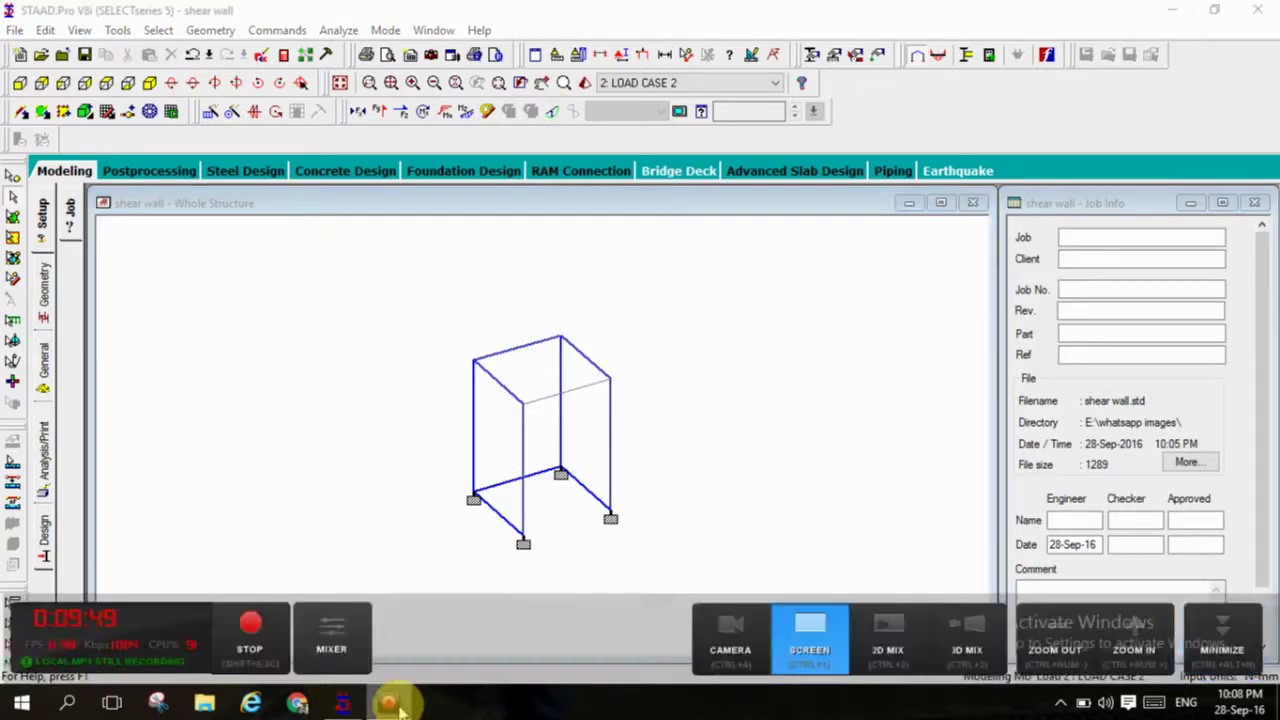